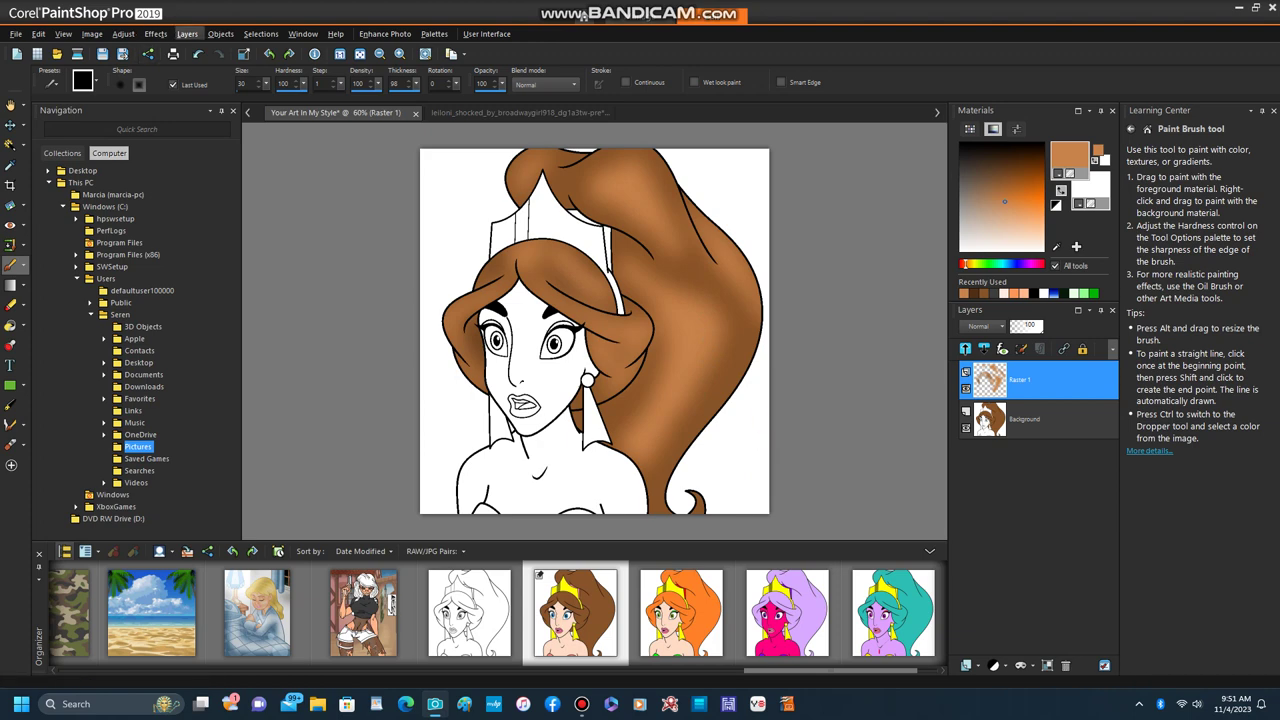
Step: Merge the Raster 1 hair shading layer down into the Background layer
{"action": "left_click", "coordinate": [187, 34]}
{"action": "mouse_move", "coordinate": [260, 292]}
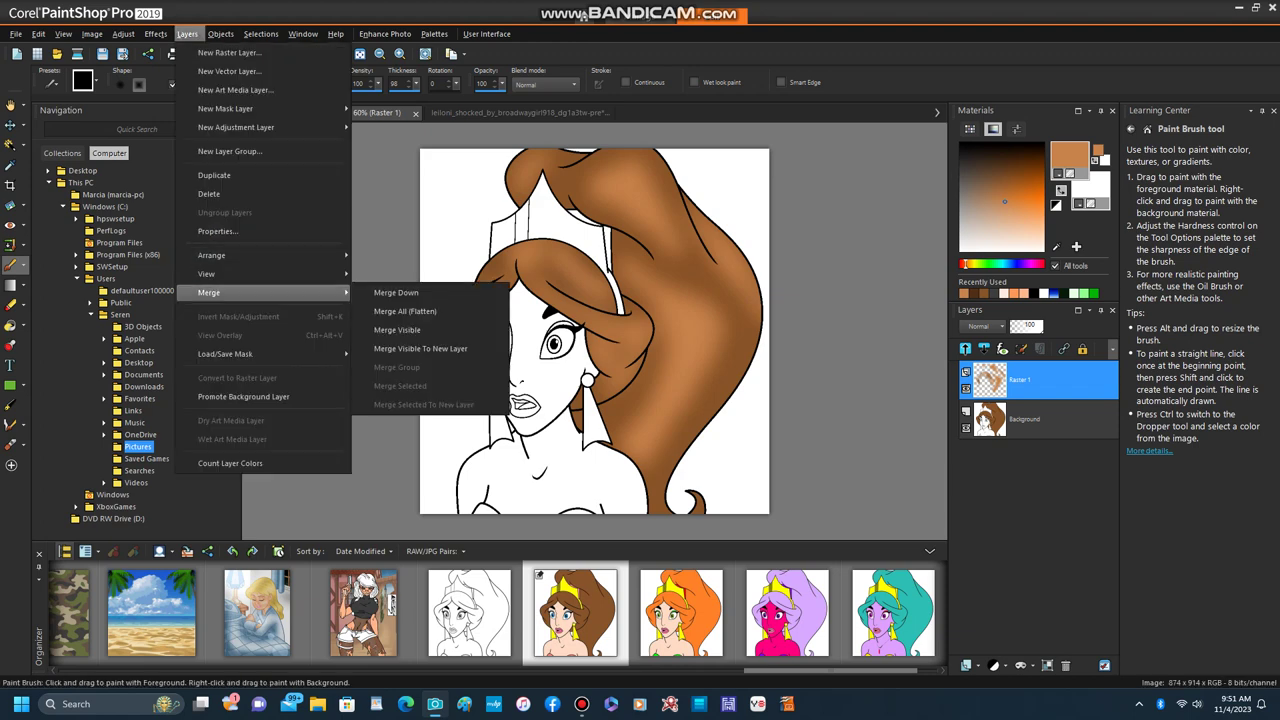
{"action": "left_click", "coordinate": [396, 292]}
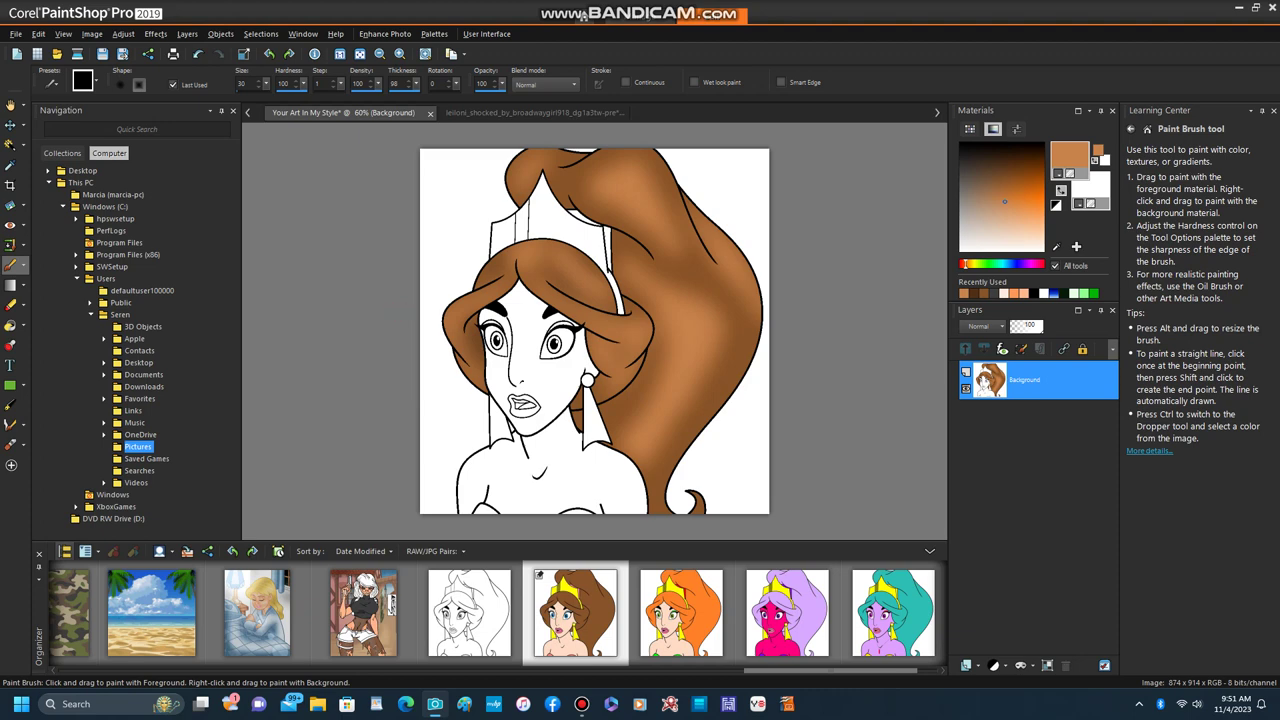
Step: Set the brush size to 1 and draw a short brown line closing the gap between the tiara's inner edge line and the hair outline
{"action": "scroll", "coordinate": [465, 224], "scroll_direction": "up", "scroll_amount": 3}
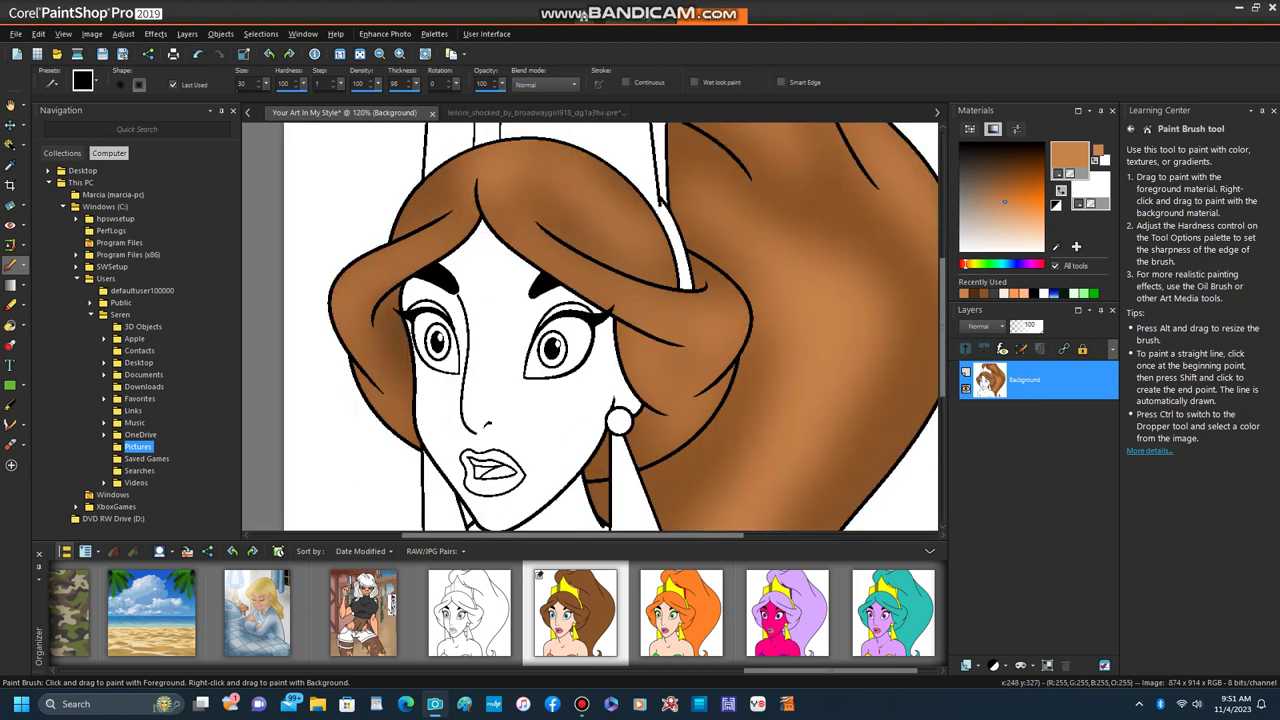
{"action": "left_click", "coordinate": [530, 112]}
{"action": "left_click", "coordinate": [345, 112]}
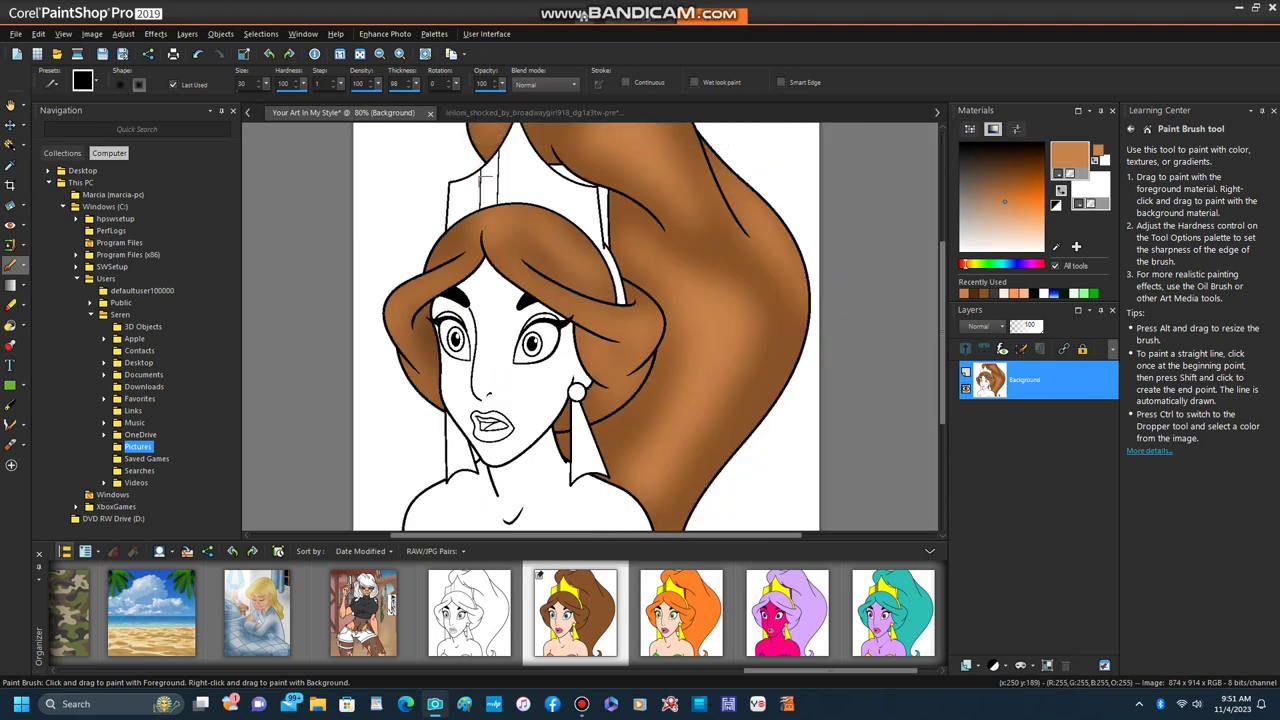
{"action": "scroll", "coordinate": [483, 168], "scroll_direction": "up", "scroll_amount": 6}
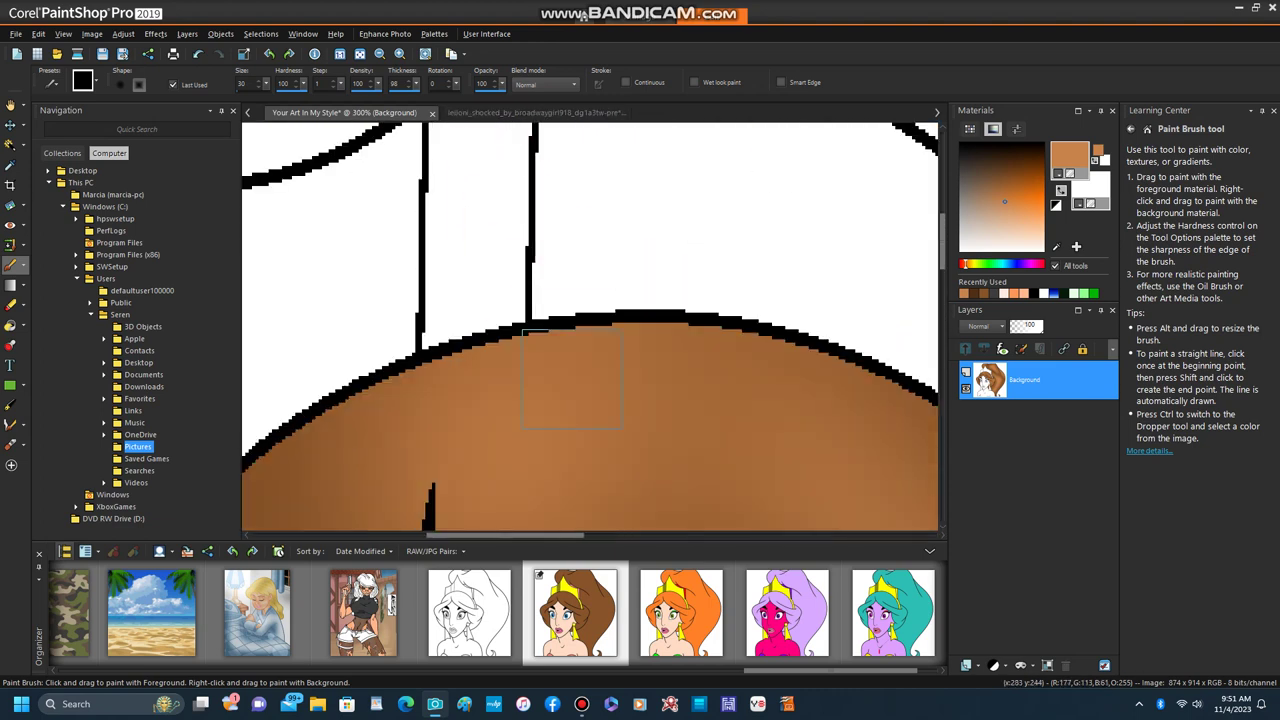
{"action": "scroll", "coordinate": [423, 284], "scroll_direction": "down", "scroll_amount": 3}
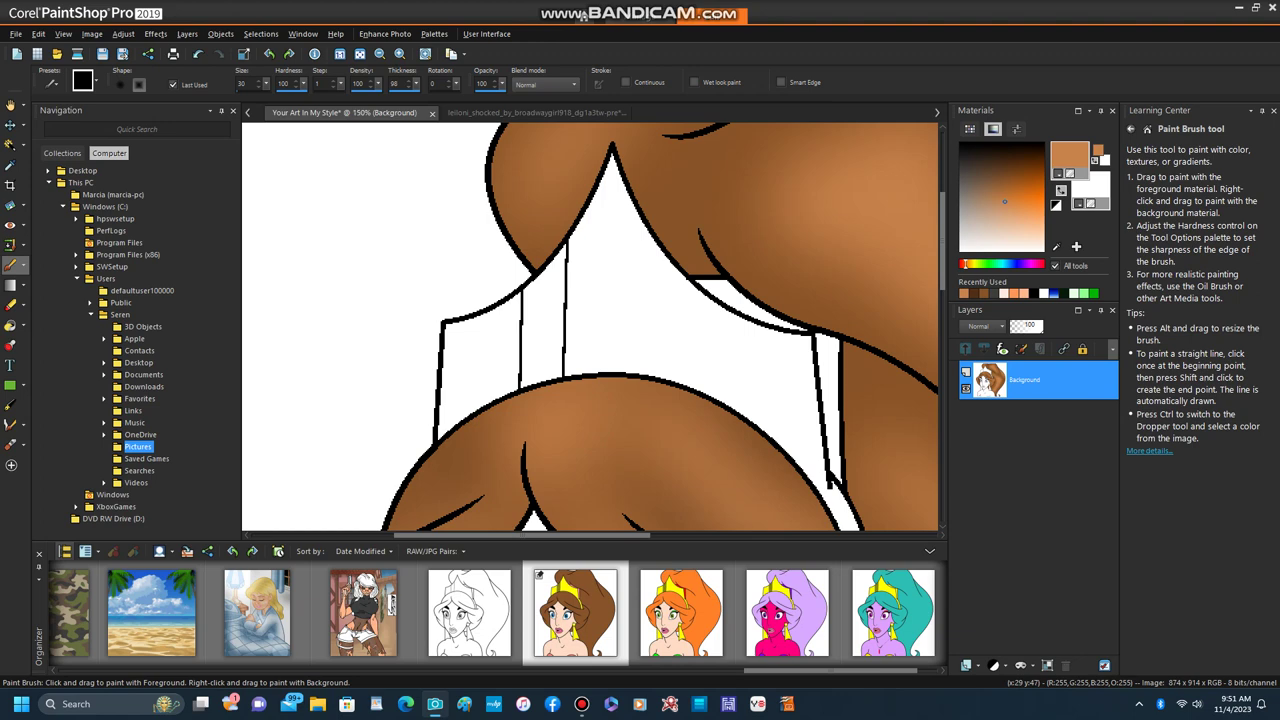
{"action": "scroll", "coordinate": [589, 420], "scroll_direction": "down", "scroll_amount": 1}
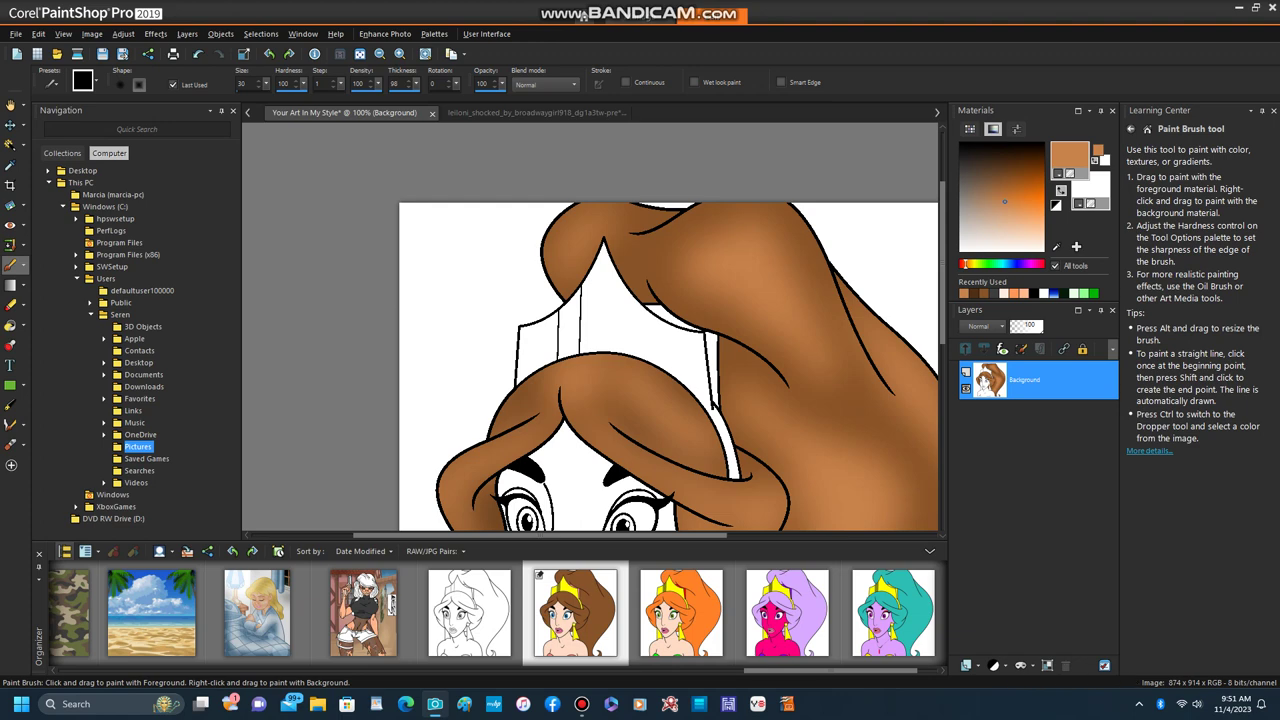
{"action": "double_click", "coordinate": [242, 84]}
{"action": "type", "text": "1"}
{"action": "scroll", "coordinate": [679, 400], "scroll_direction": "up", "scroll_amount": 2}
{"action": "scroll", "coordinate": [702, 480], "scroll_direction": "up", "scroll_amount": 3}
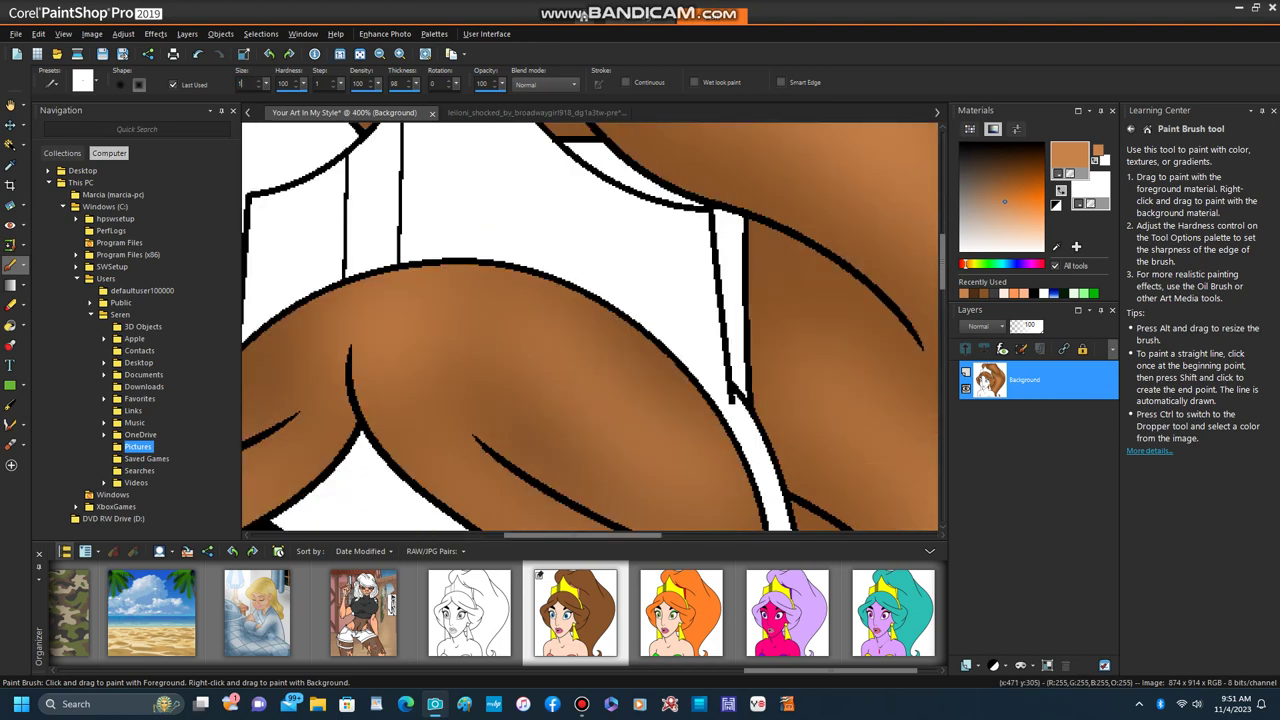
{"action": "left_click_drag", "start_coordinate": [724, 405], "coordinate": [718, 418]}
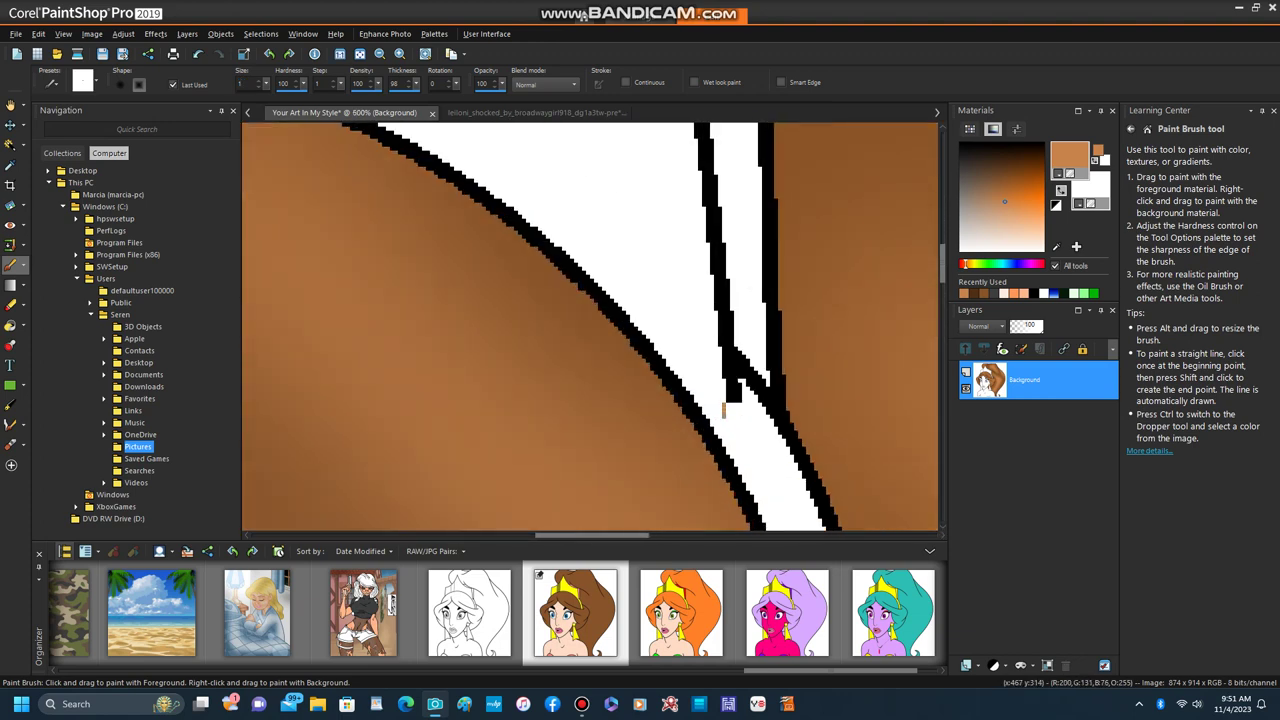
{"action": "scroll", "coordinate": [718, 418], "scroll_direction": "down", "scroll_amount": 1}
{"action": "scroll", "coordinate": [718, 418], "scroll_direction": "down", "scroll_amount": 5}
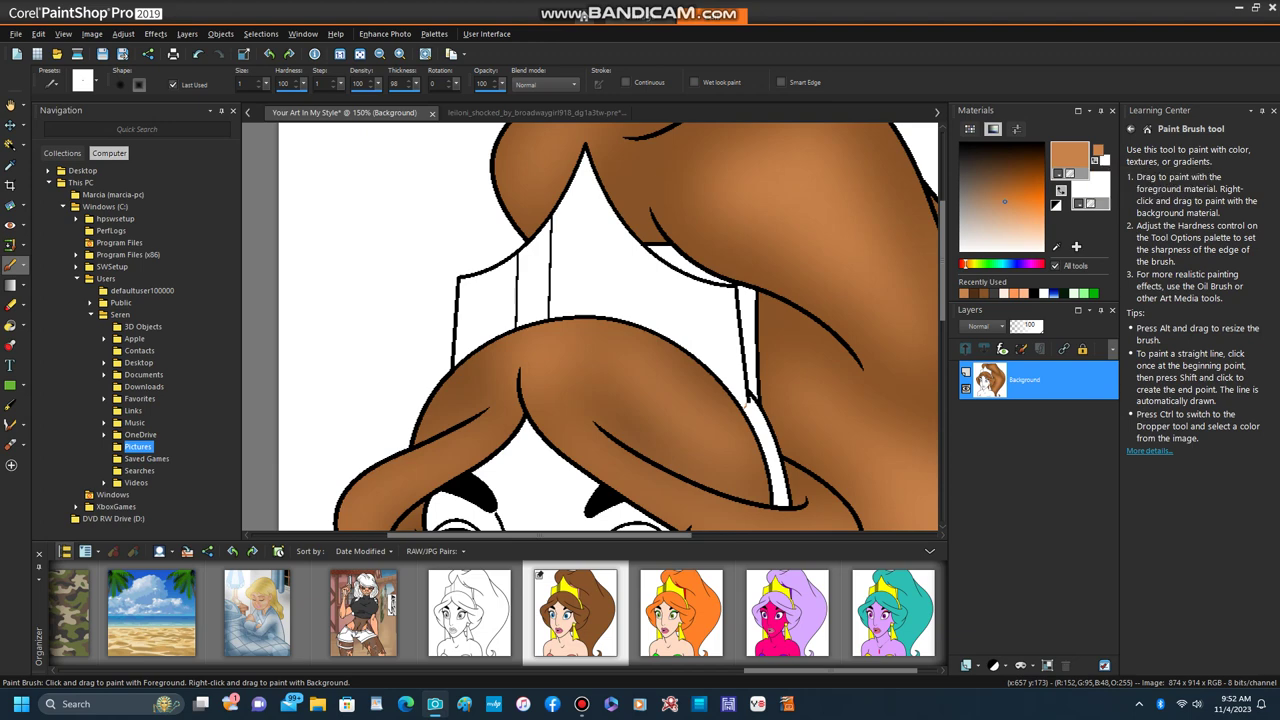
Step: Choose the "Polished Co..." gradient as the foreground material in place of the solid brown
{"action": "left_click", "coordinate": [1069, 155]}
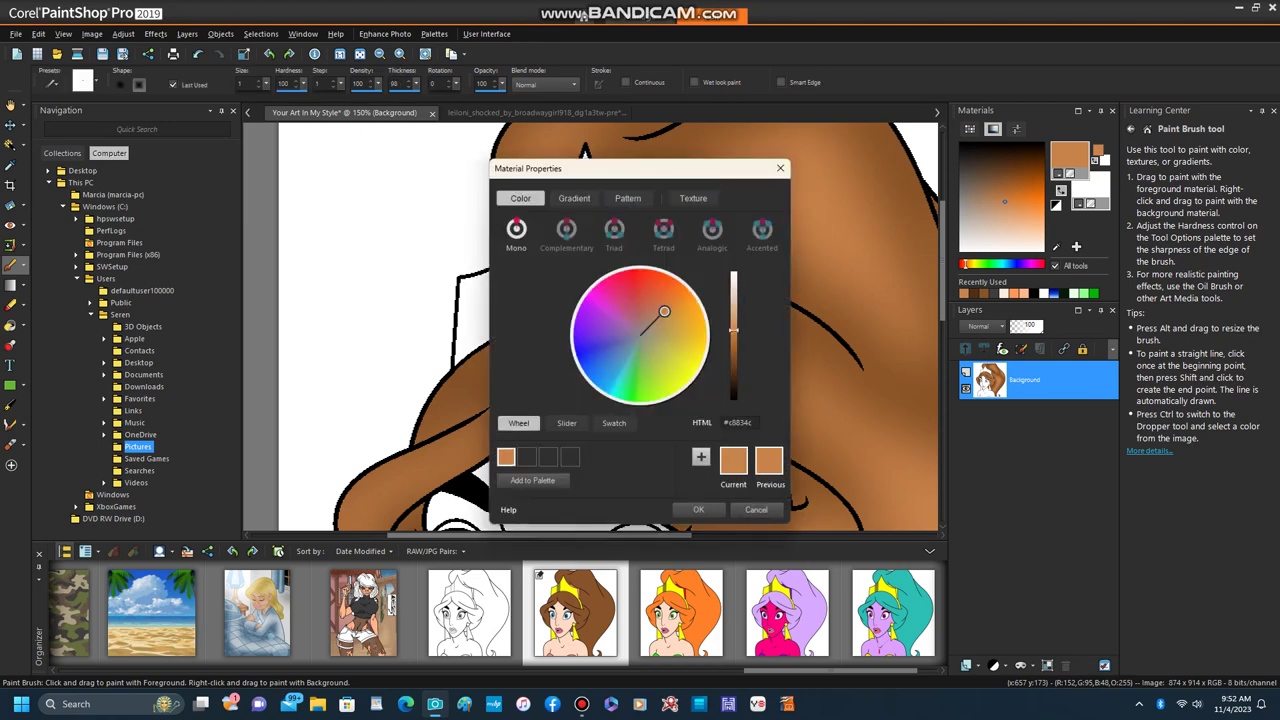
{"action": "left_click", "coordinate": [574, 198]}
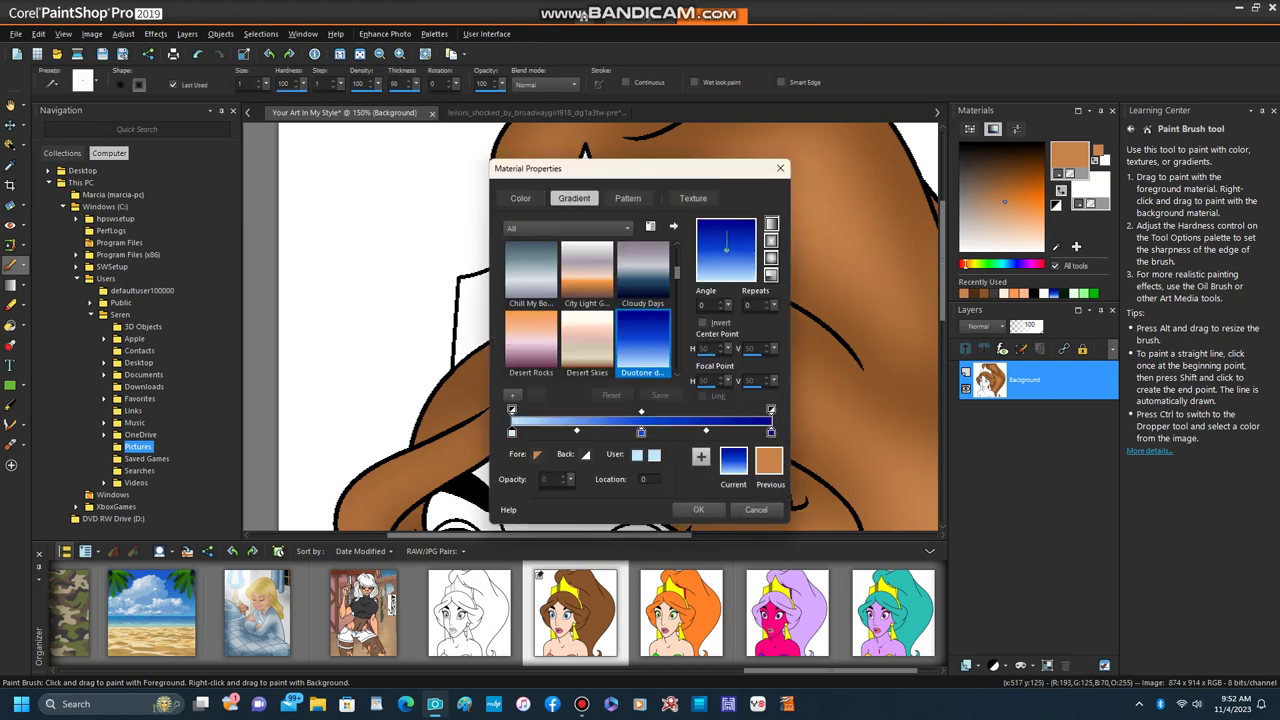
{"action": "scroll", "coordinate": [587, 305], "scroll_direction": "down", "scroll_amount": 5}
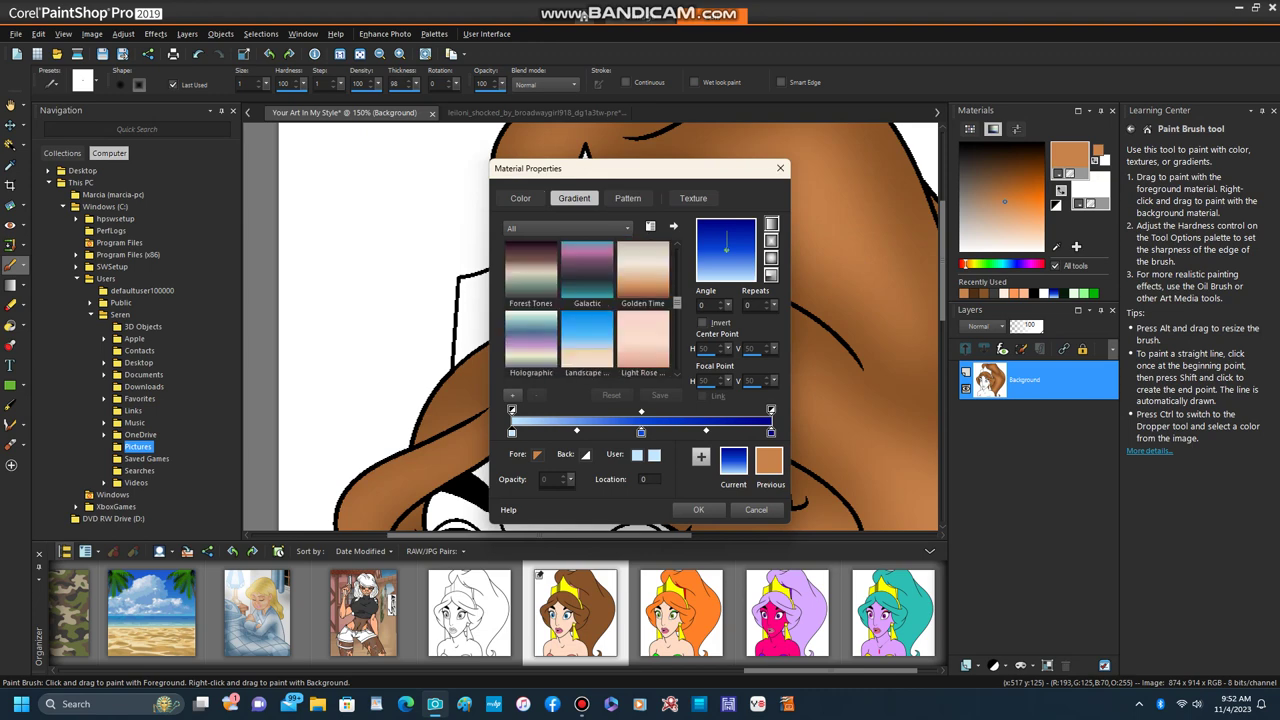
{"action": "scroll", "coordinate": [587, 305], "scroll_direction": "down", "scroll_amount": 2}
{"action": "scroll", "coordinate": [587, 305], "scroll_direction": "down", "scroll_amount": 3}
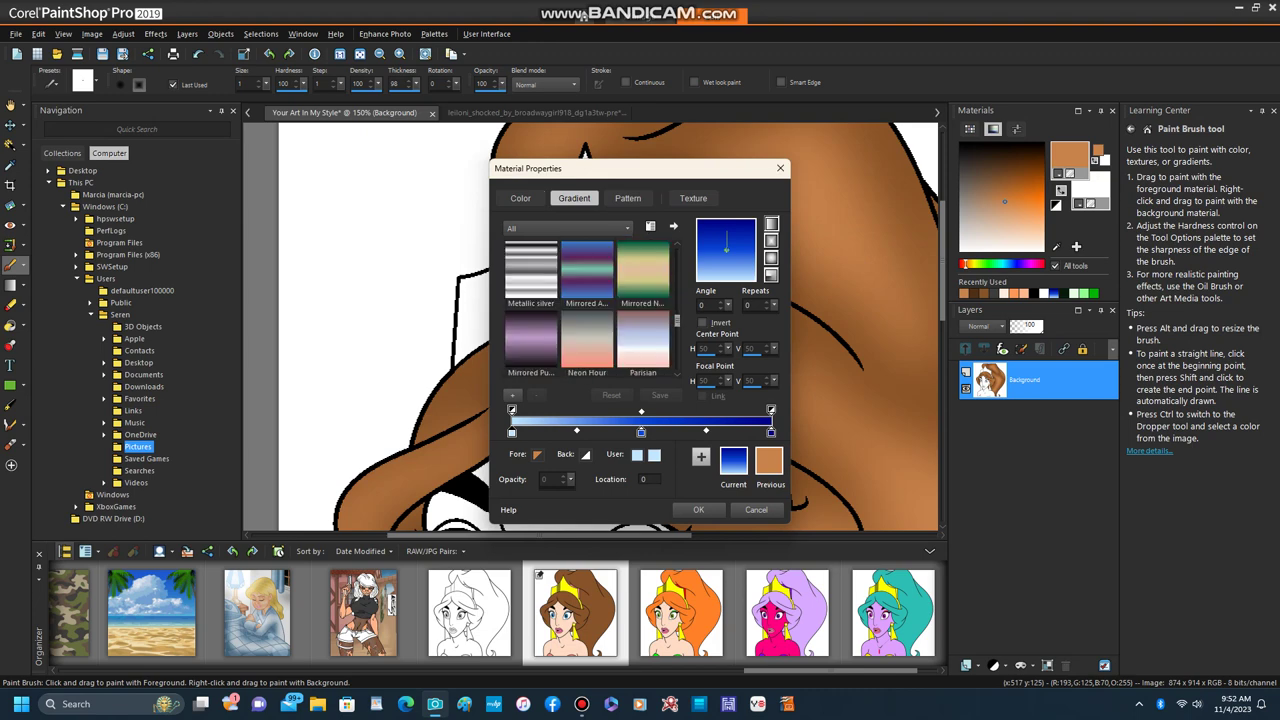
{"action": "left_click", "coordinate": [587, 340]}
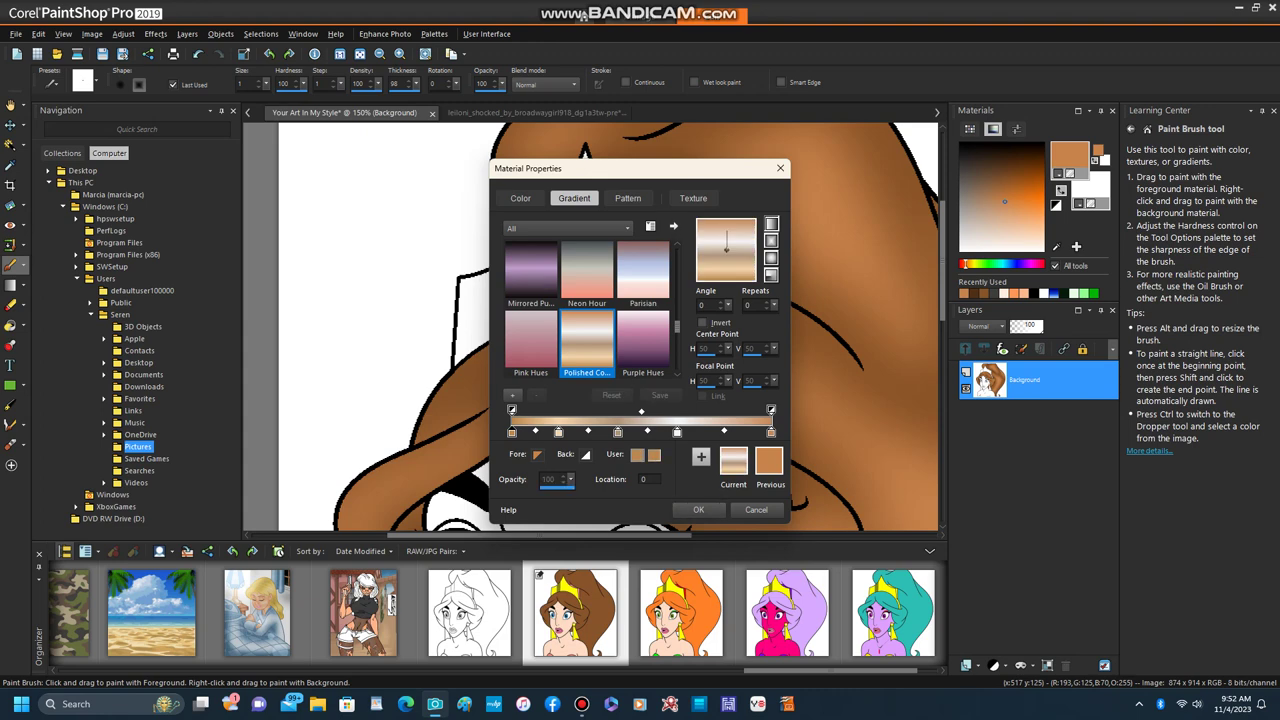
Step: Tilt the gradient's angle to about 346 degrees and apply it as the foreground material
{"action": "left_click_drag", "start_coordinate": [700, 169], "coordinate": [557, 161]}
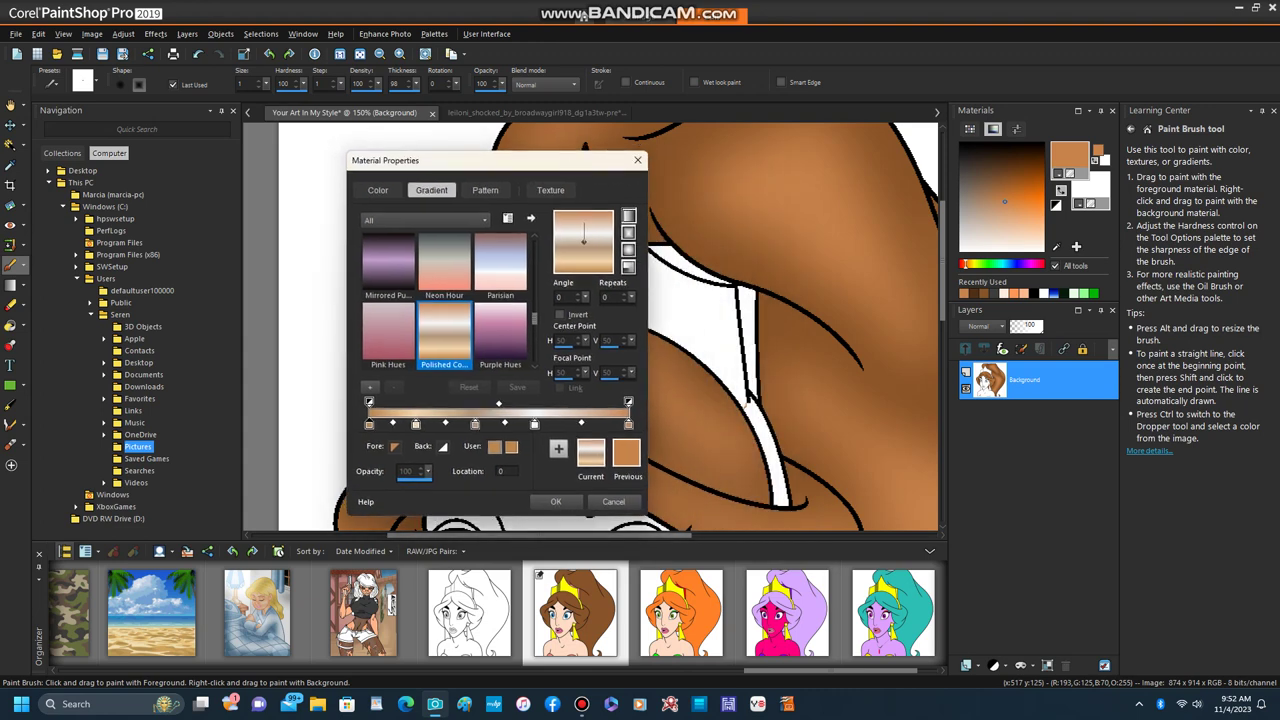
{"action": "left_click_drag", "start_coordinate": [584, 223], "coordinate": [588, 240]}
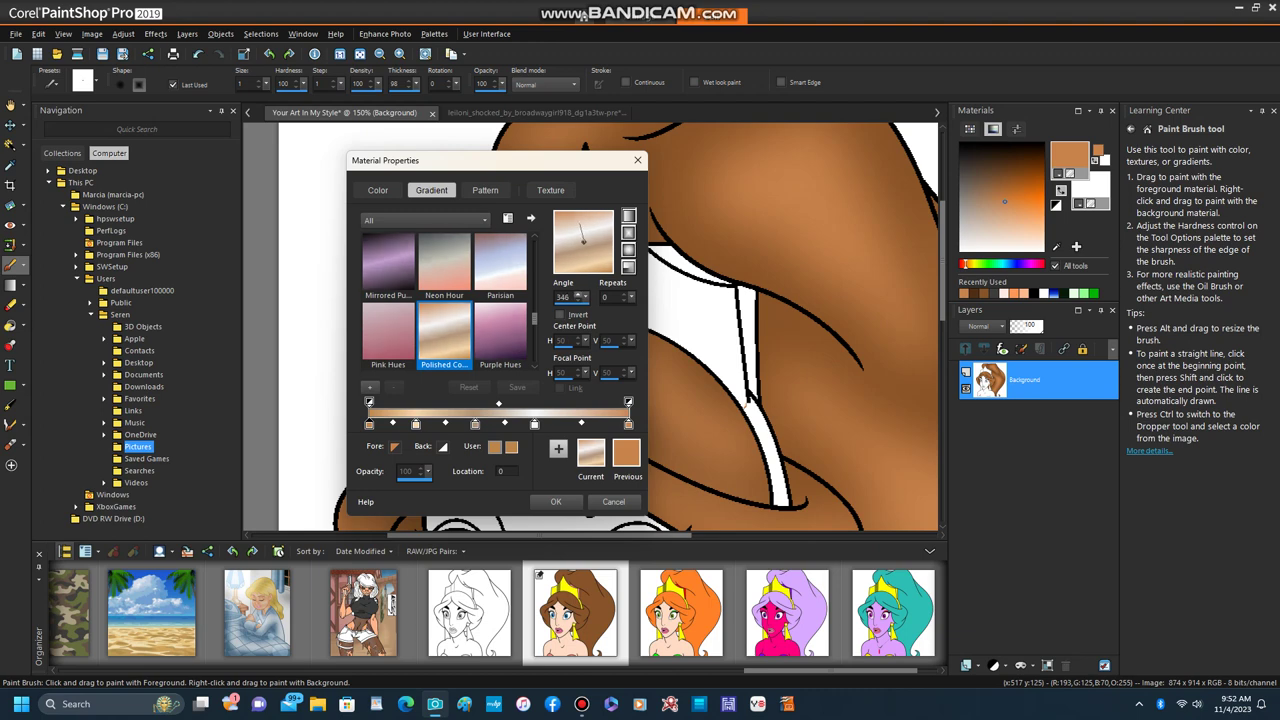
{"action": "left_click", "coordinate": [578, 294]}
{"action": "left_click", "coordinate": [556, 501]}
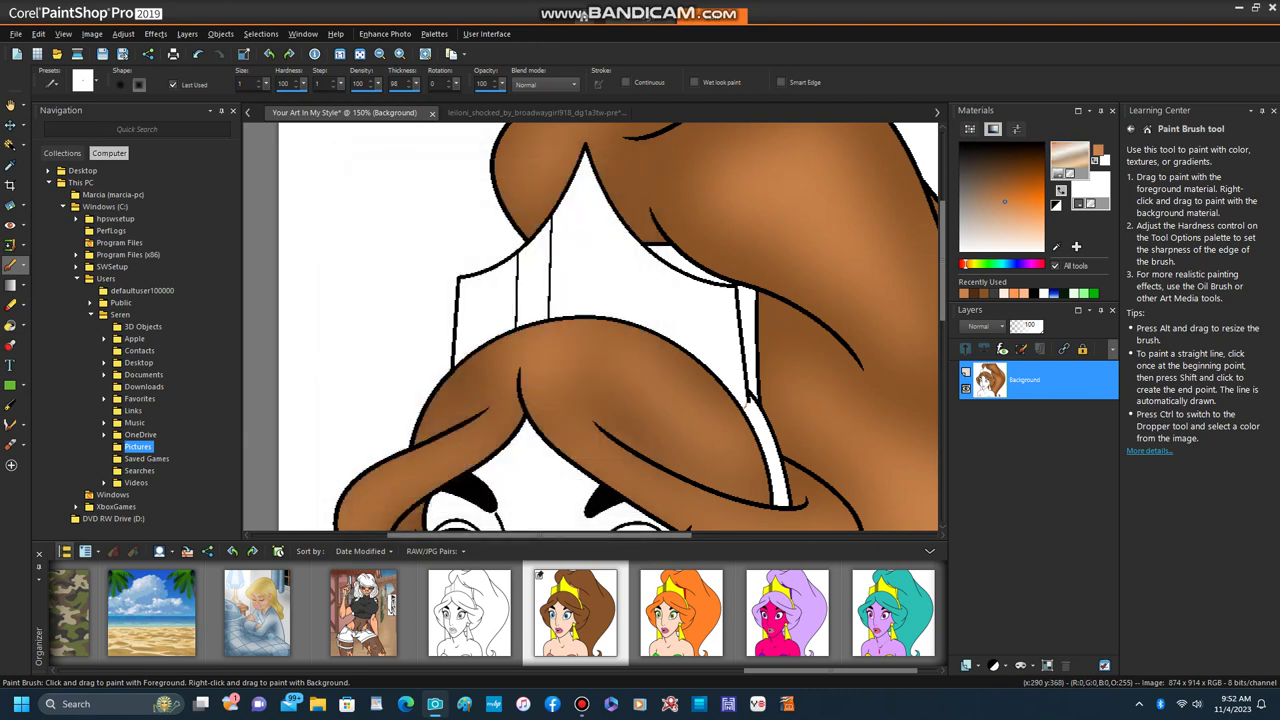
Step: Select the narrow white tiara band below the drawn closing line with the Magic Wand
{"action": "left_click", "coordinate": [10, 145]}
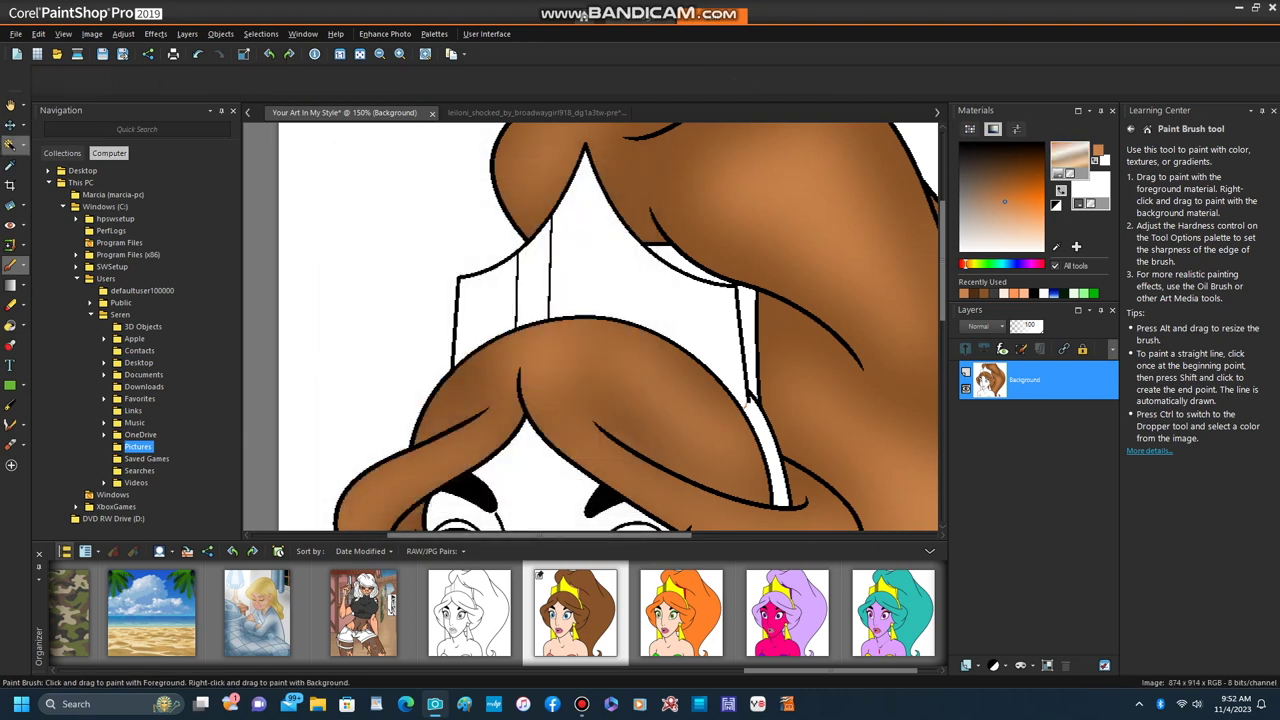
{"action": "scroll", "coordinate": [770, 398], "scroll_direction": "up", "scroll_amount": 1}
{"action": "scroll", "coordinate": [704, 365], "scroll_direction": "up", "scroll_amount": 4}
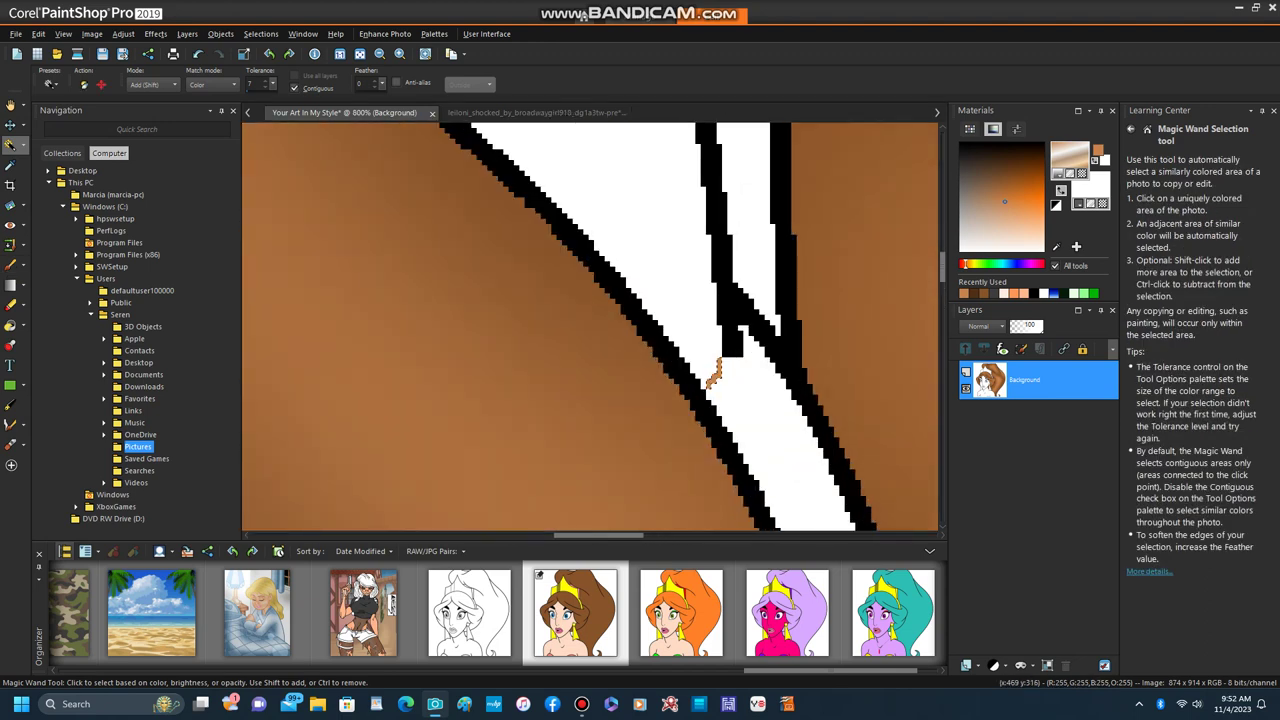
{"action": "left_click", "coordinate": [738, 402]}
{"action": "scroll", "coordinate": [712, 312], "scroll_direction": "down", "scroll_amount": 1}
{"action": "scroll", "coordinate": [714, 368], "scroll_direction": "down", "scroll_amount": 4}
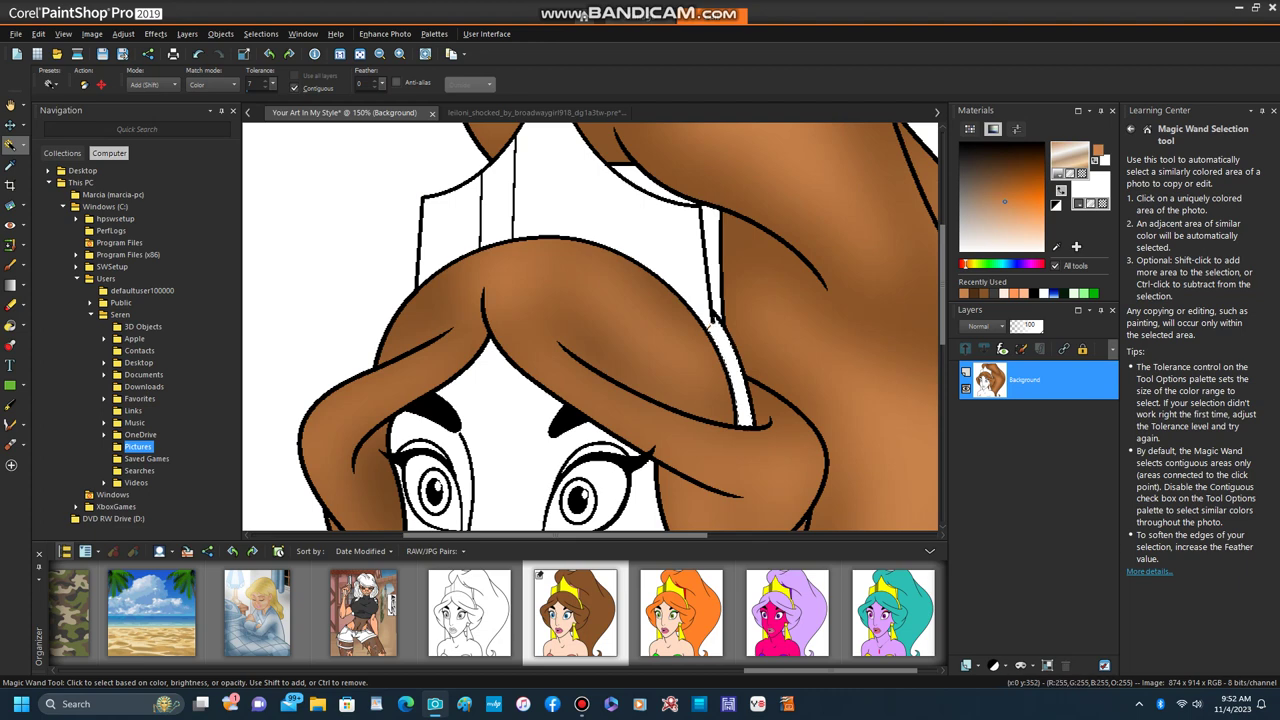
Step: Flood fill the selected tiara band with the copper gradient
{"action": "key", "text": "f"}
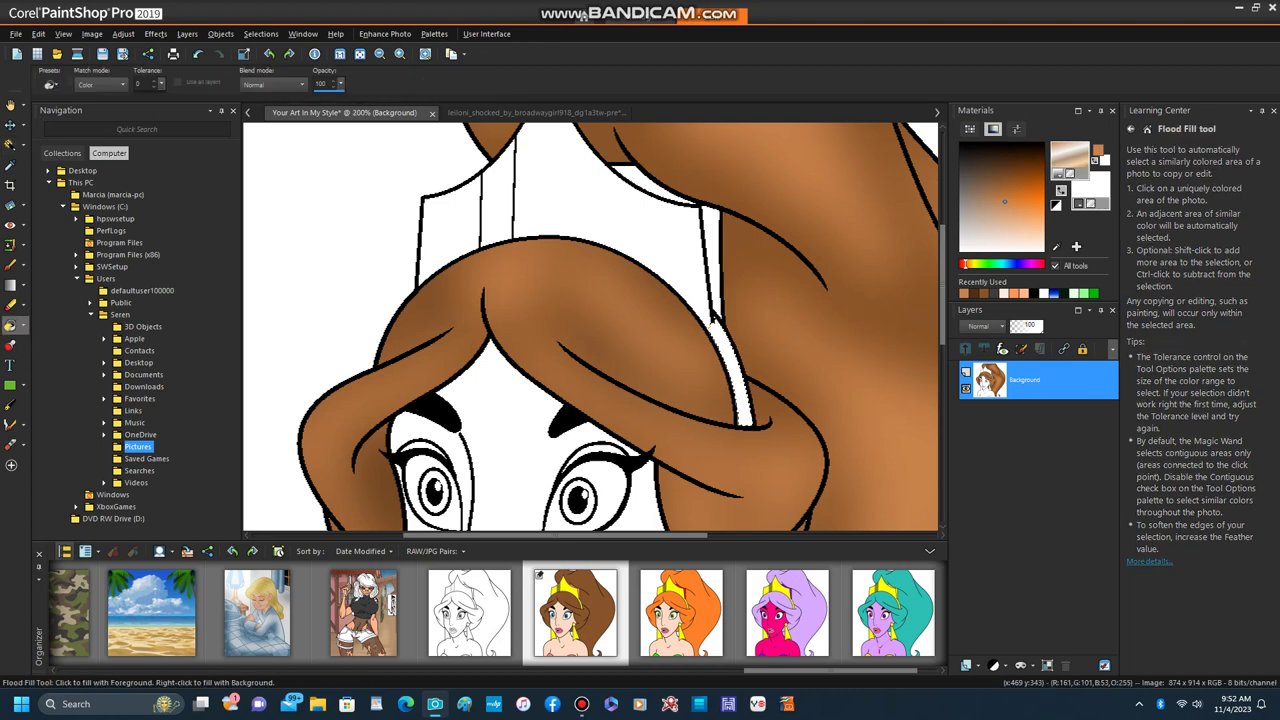
{"action": "scroll", "coordinate": [712, 318], "scroll_direction": "up", "scroll_amount": 4}
{"action": "scroll", "coordinate": [683, 314], "scroll_direction": "up", "scroll_amount": 1}
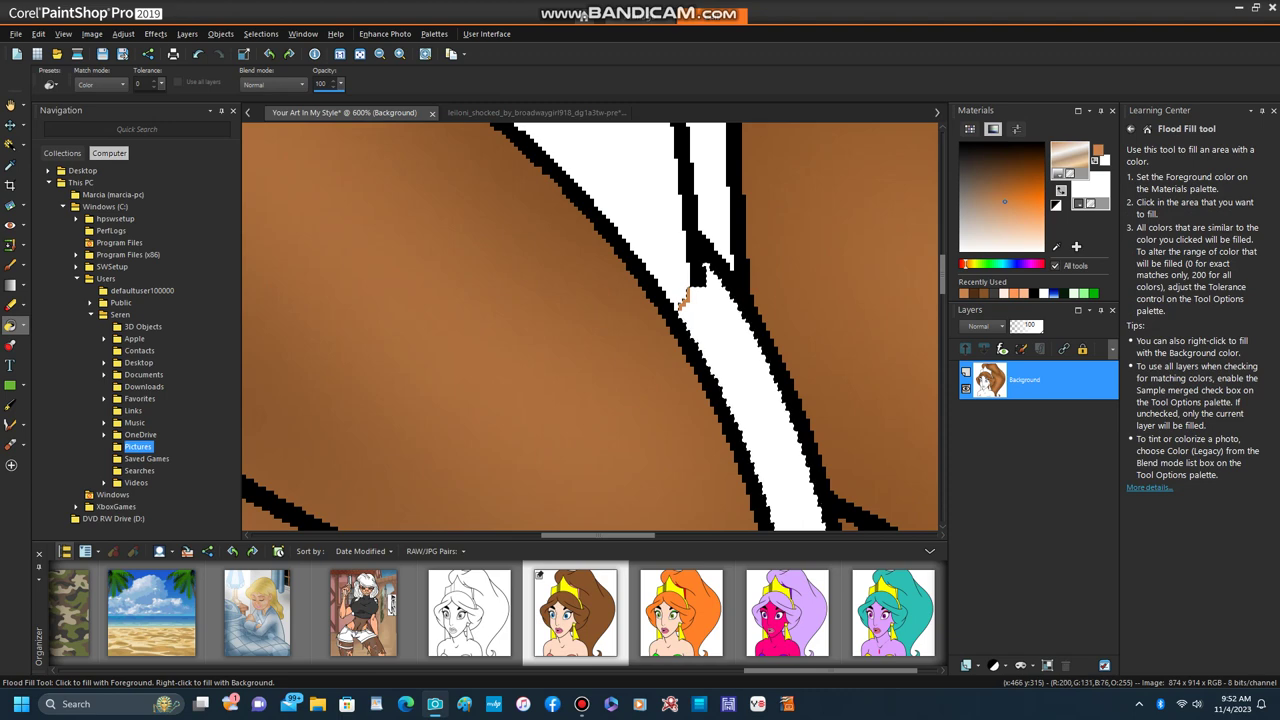
{"action": "left_click", "coordinate": [700, 310]}
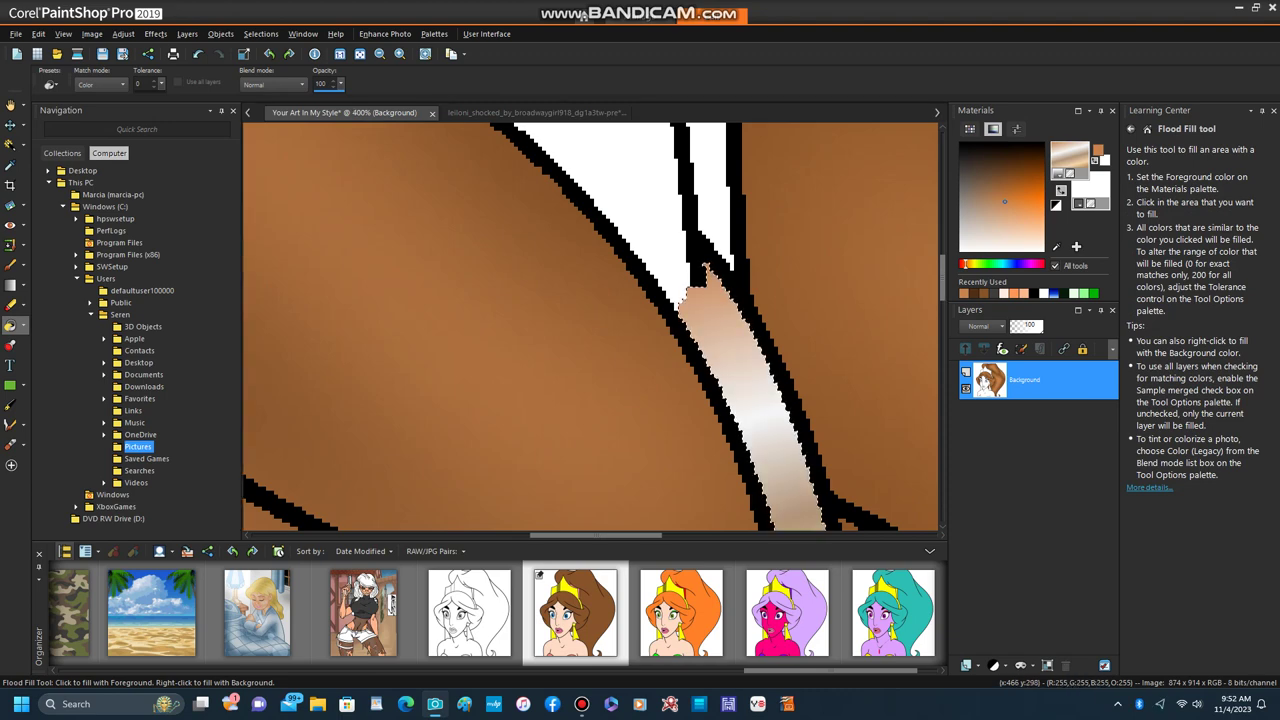
{"action": "scroll", "coordinate": [688, 300], "scroll_direction": "down", "scroll_amount": 5}
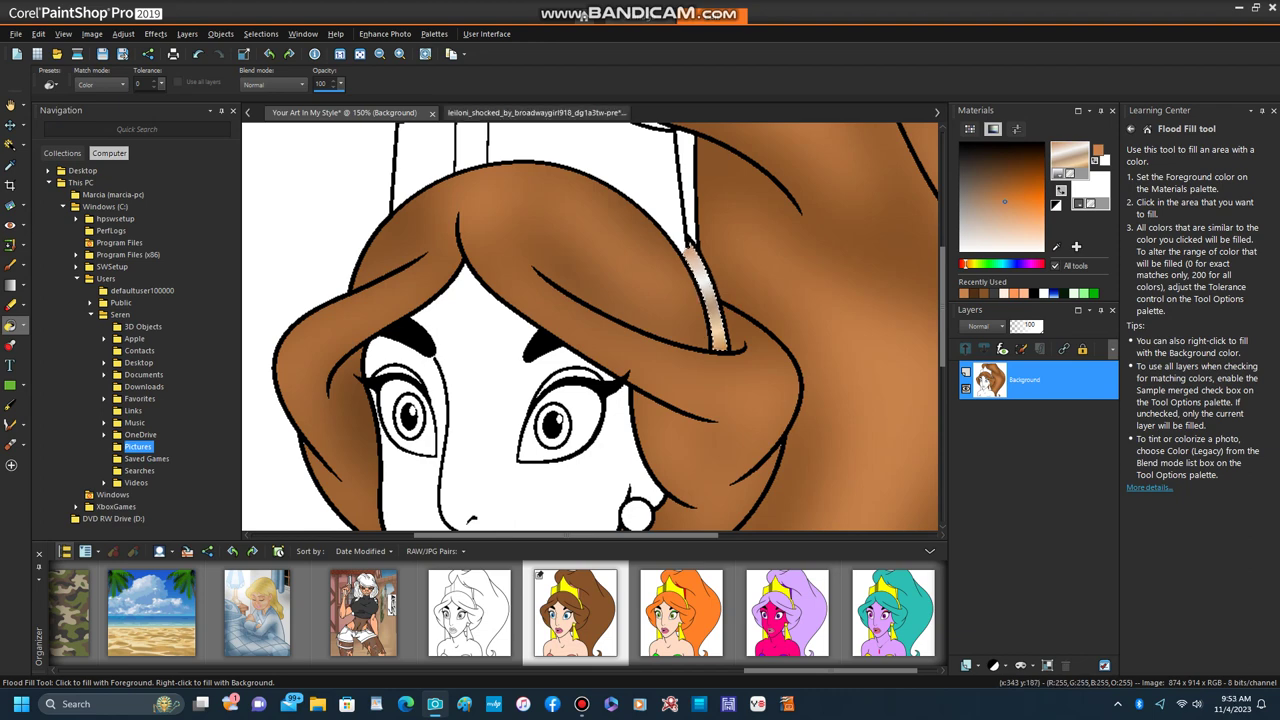
Step: Sample the tiara's yellow from the coloured reference image as the foreground color with the Dropper
{"action": "left_click", "coordinate": [510, 113]}
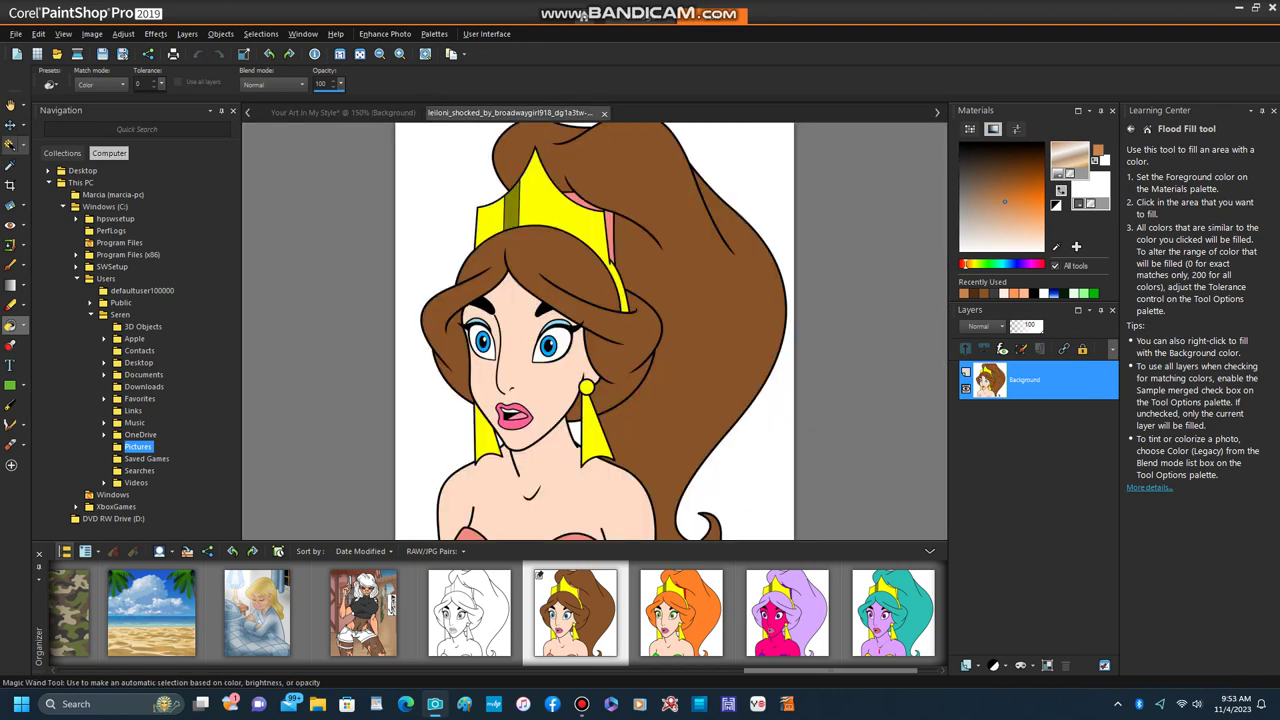
{"action": "left_click", "coordinate": [10, 165]}
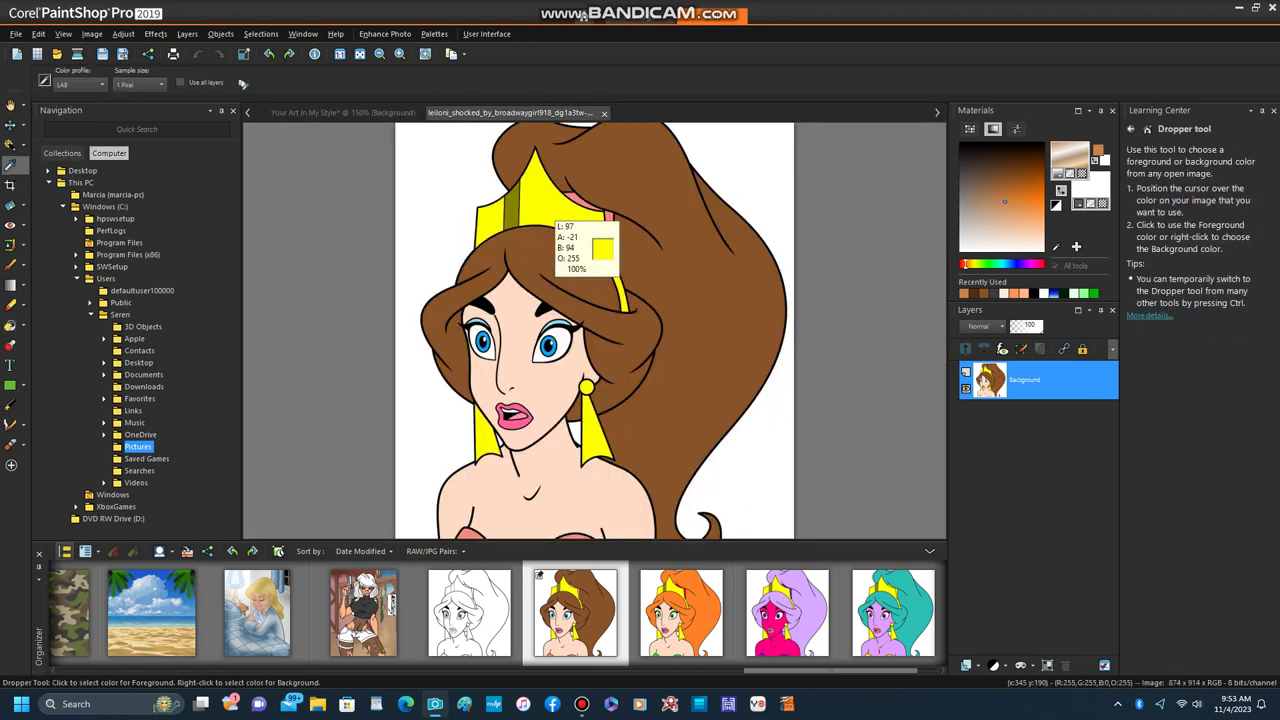
{"action": "left_click", "coordinate": [556, 214]}
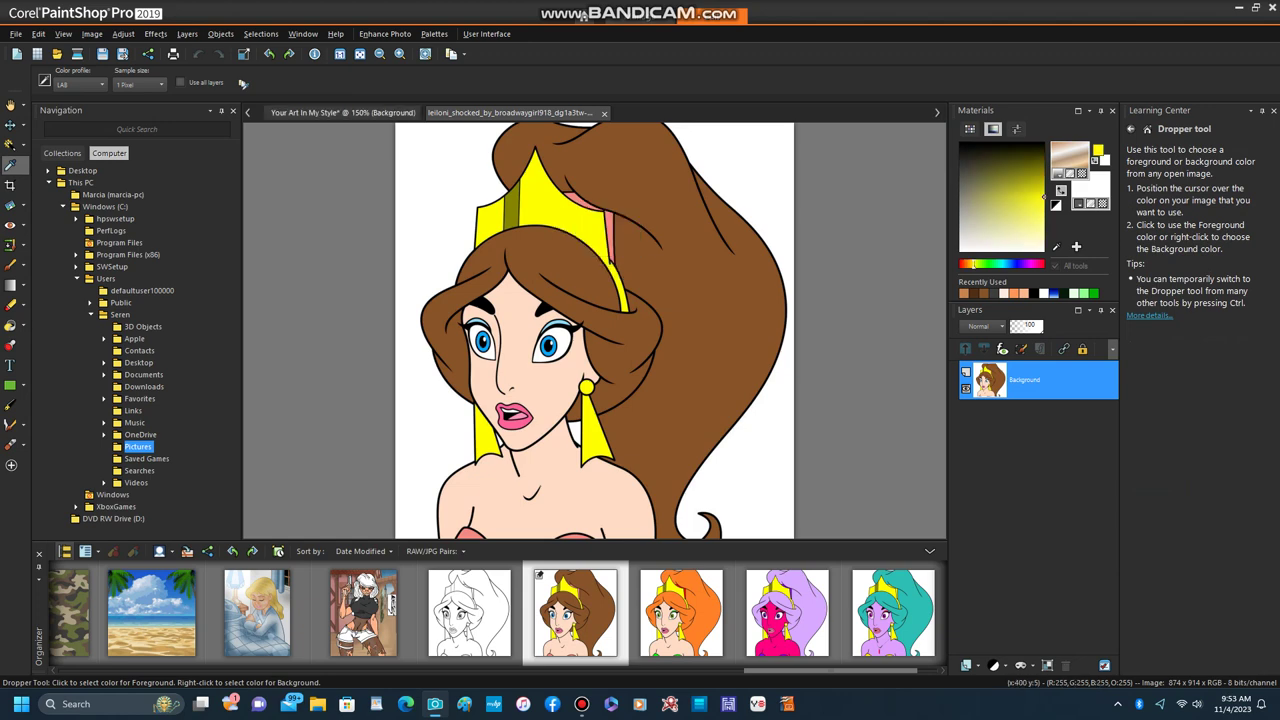
Step: Return to Your Art In My Style and recolor the gradient-filled tiara band yellow with the Color Changer
{"action": "left_click", "coordinate": [343, 112]}
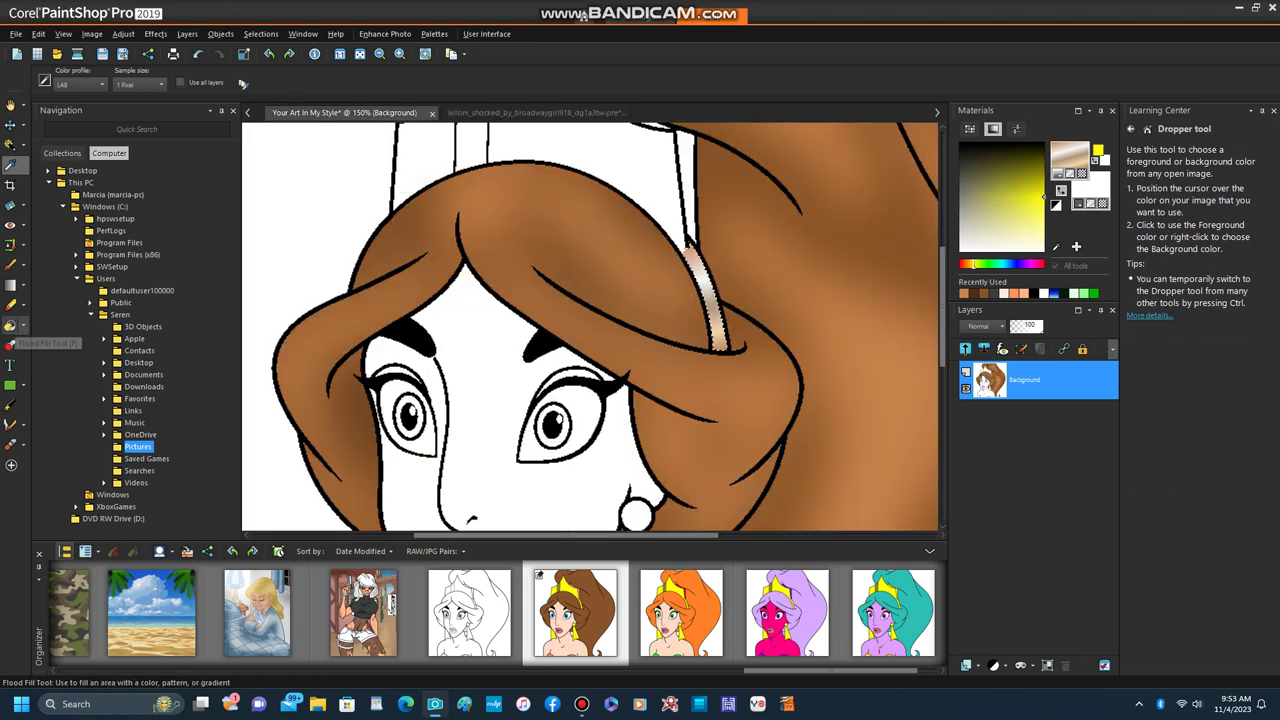
{"action": "left_click", "coordinate": [12, 326]}
{"action": "scroll", "coordinate": [762, 300], "scroll_direction": "up", "scroll_amount": 1}
{"action": "scroll", "coordinate": [715, 320], "scroll_direction": "up", "scroll_amount": 1}
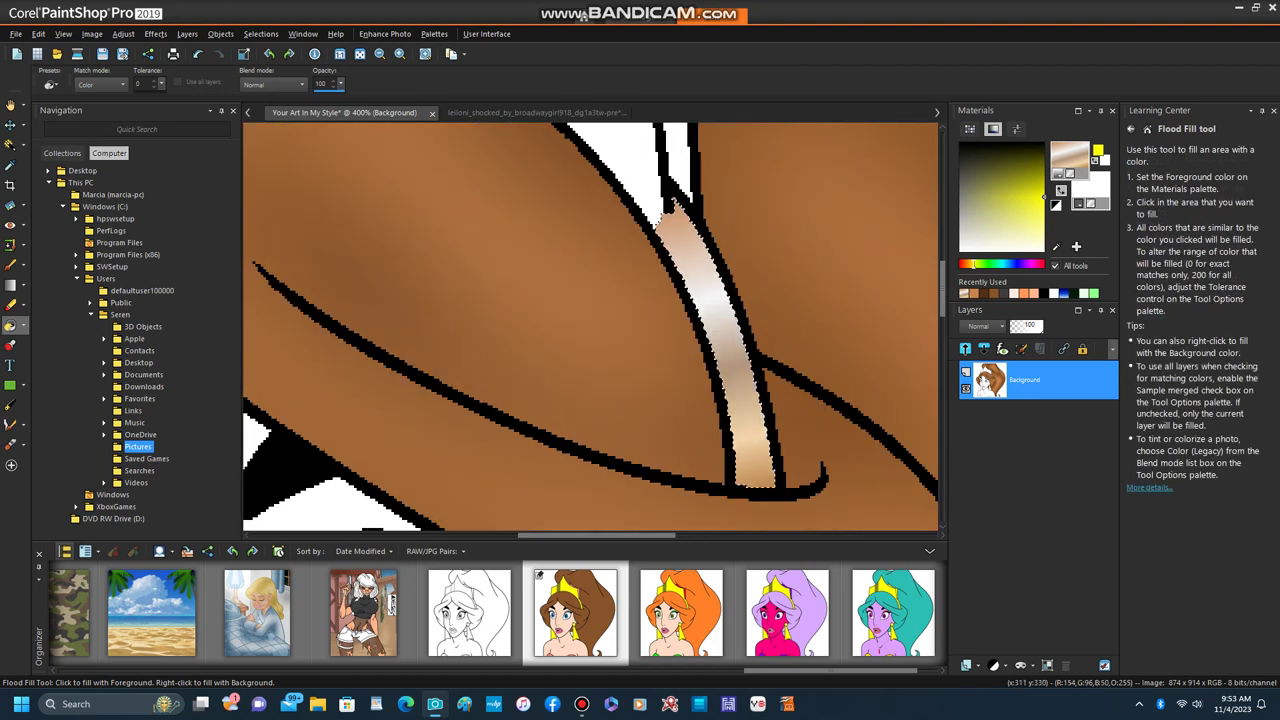
{"action": "left_click", "coordinate": [22, 326]}
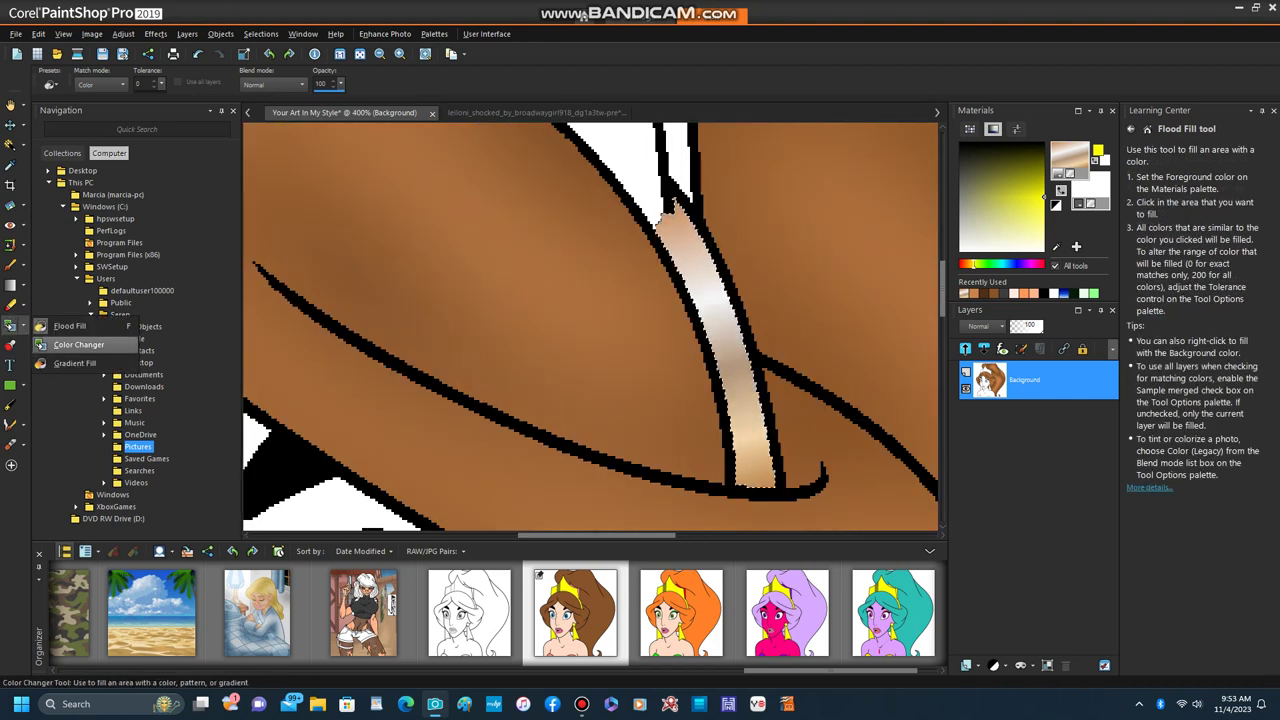
{"action": "left_click", "coordinate": [78, 344]}
{"action": "left_click", "coordinate": [677, 240]}
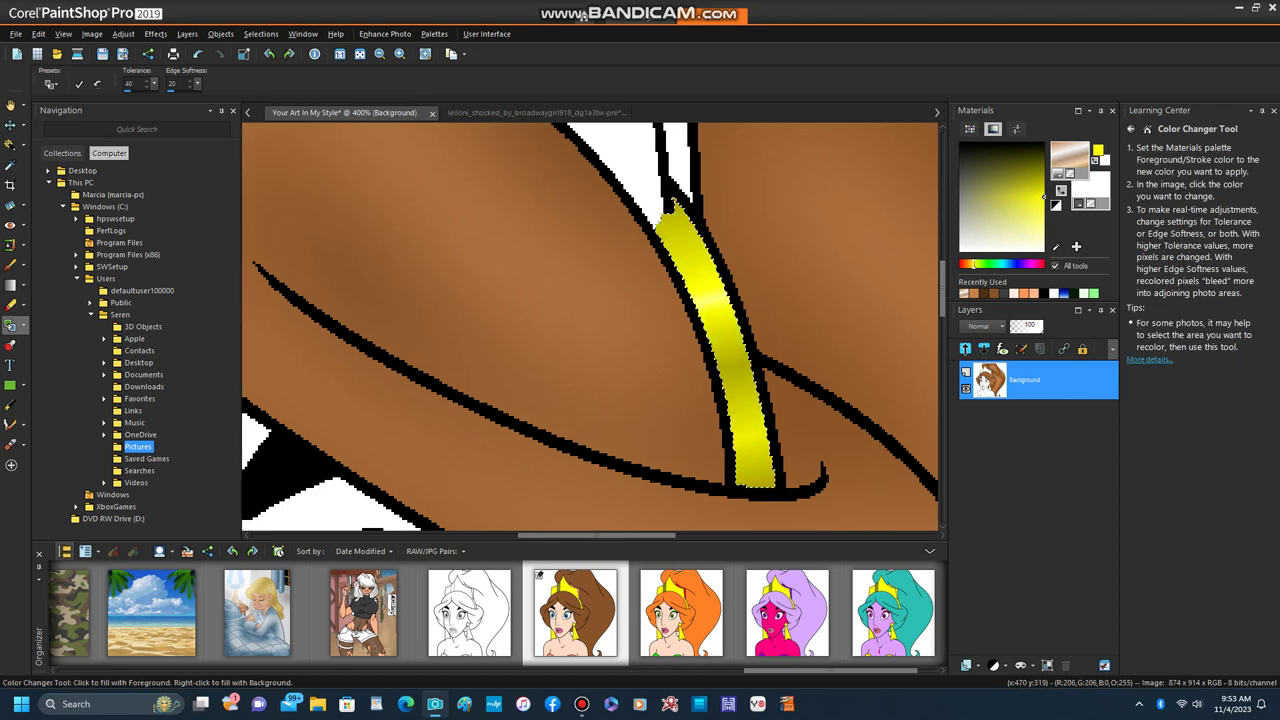
Step: Remove the selection around the yellow tiara band
{"action": "scroll", "coordinate": [782, 388], "scroll_direction": "down", "scroll_amount": 1}
{"action": "scroll", "coordinate": [730, 385], "scroll_direction": "down", "scroll_amount": 4}
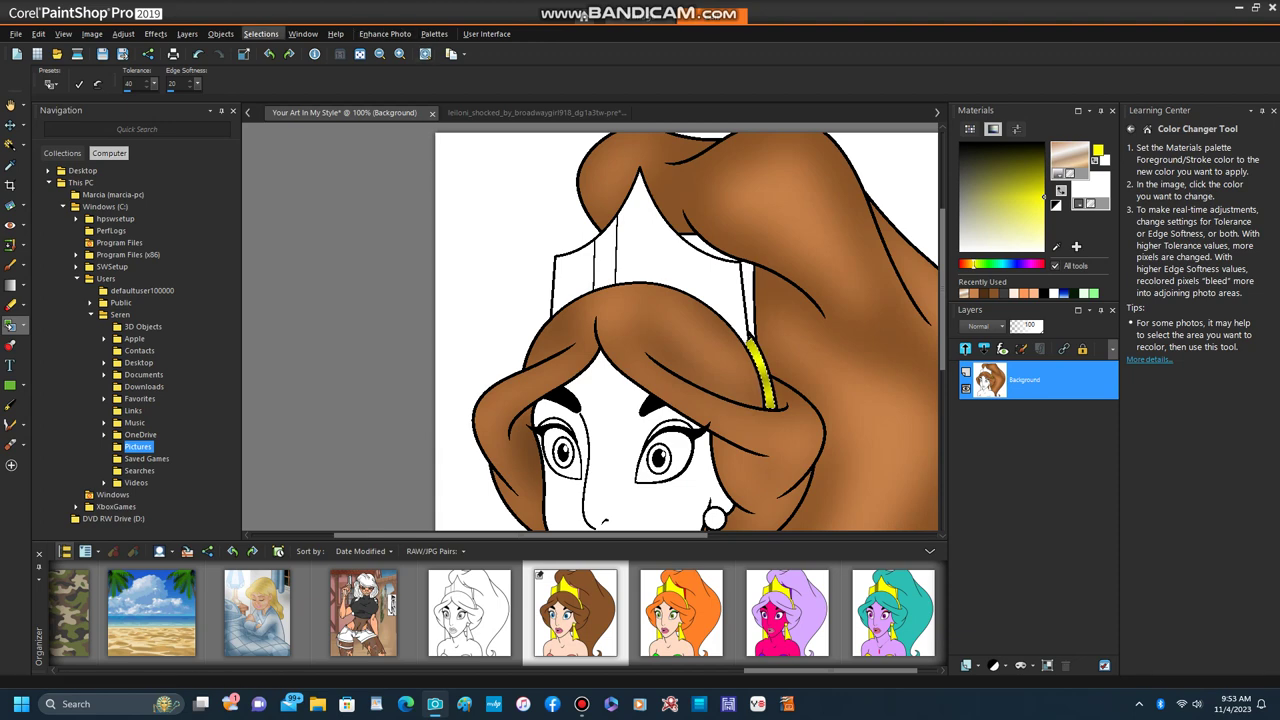
{"action": "left_click", "coordinate": [260, 33]}
{"action": "left_click", "coordinate": [285, 70]}
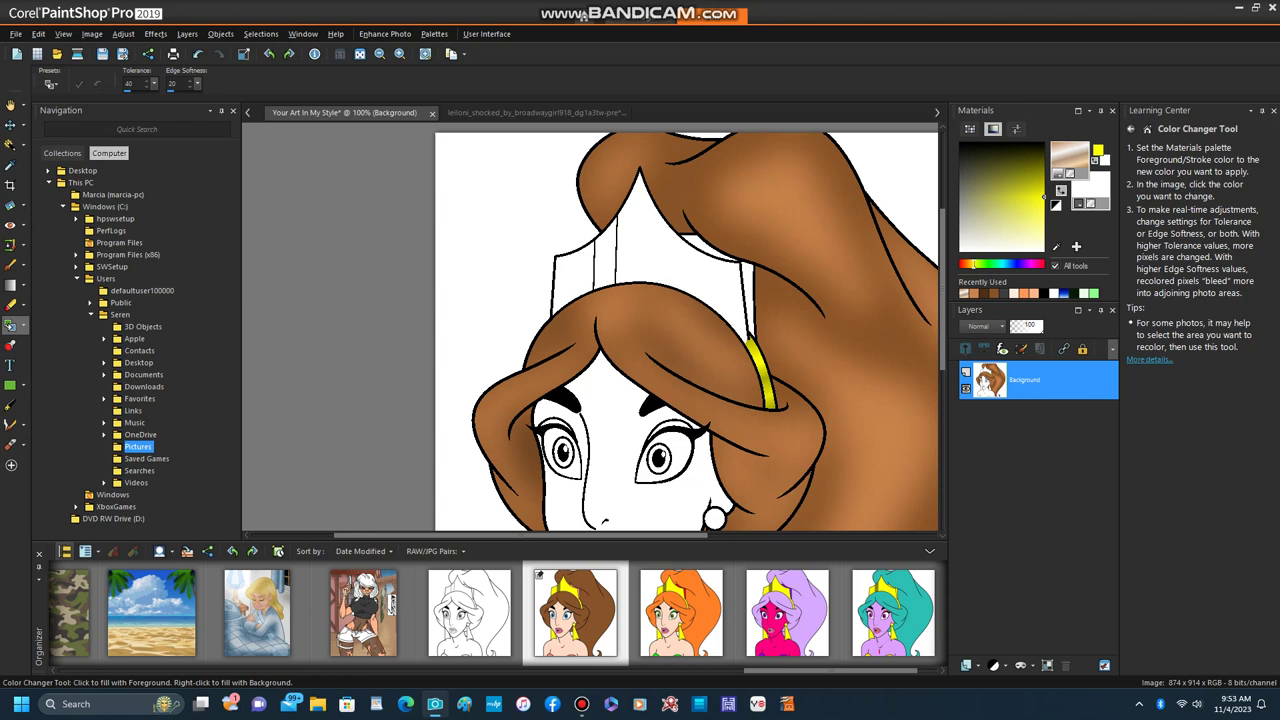
Step: Check the tiara in the coloured reference image and set the foreground copper gradient's angle to 90
{"action": "left_click", "coordinate": [537, 113]}
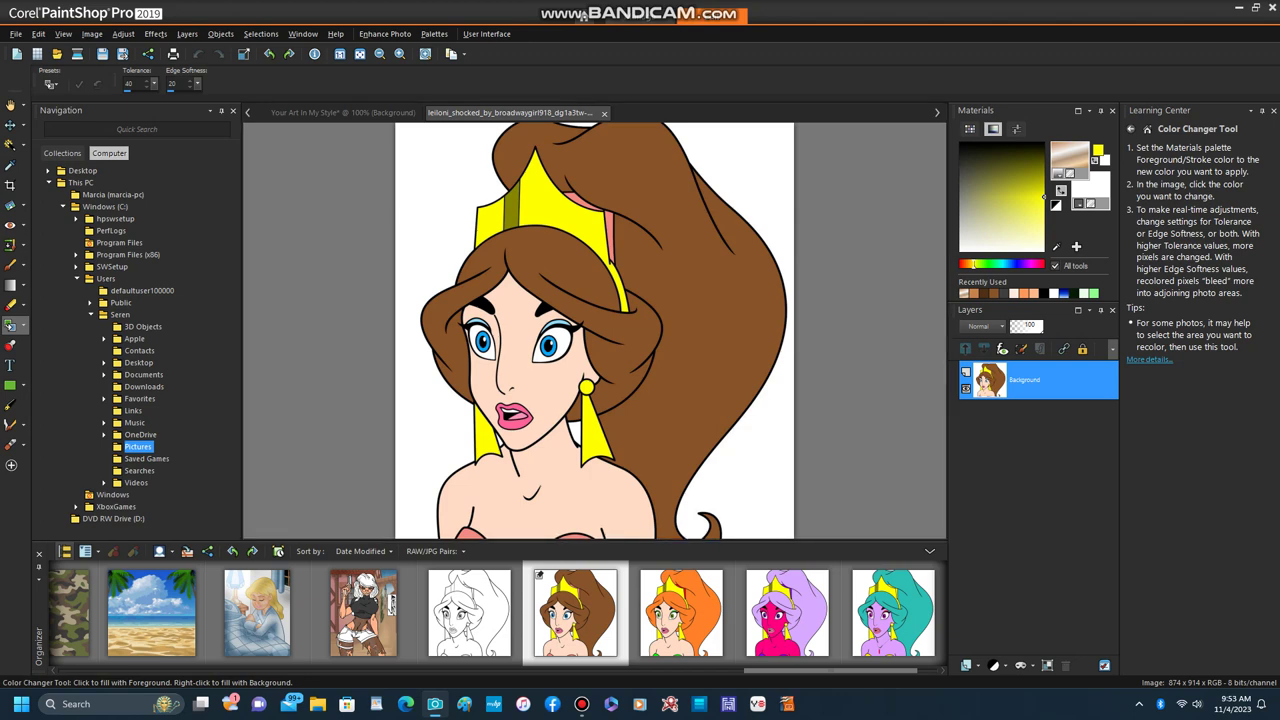
{"action": "left_click", "coordinate": [1070, 159]}
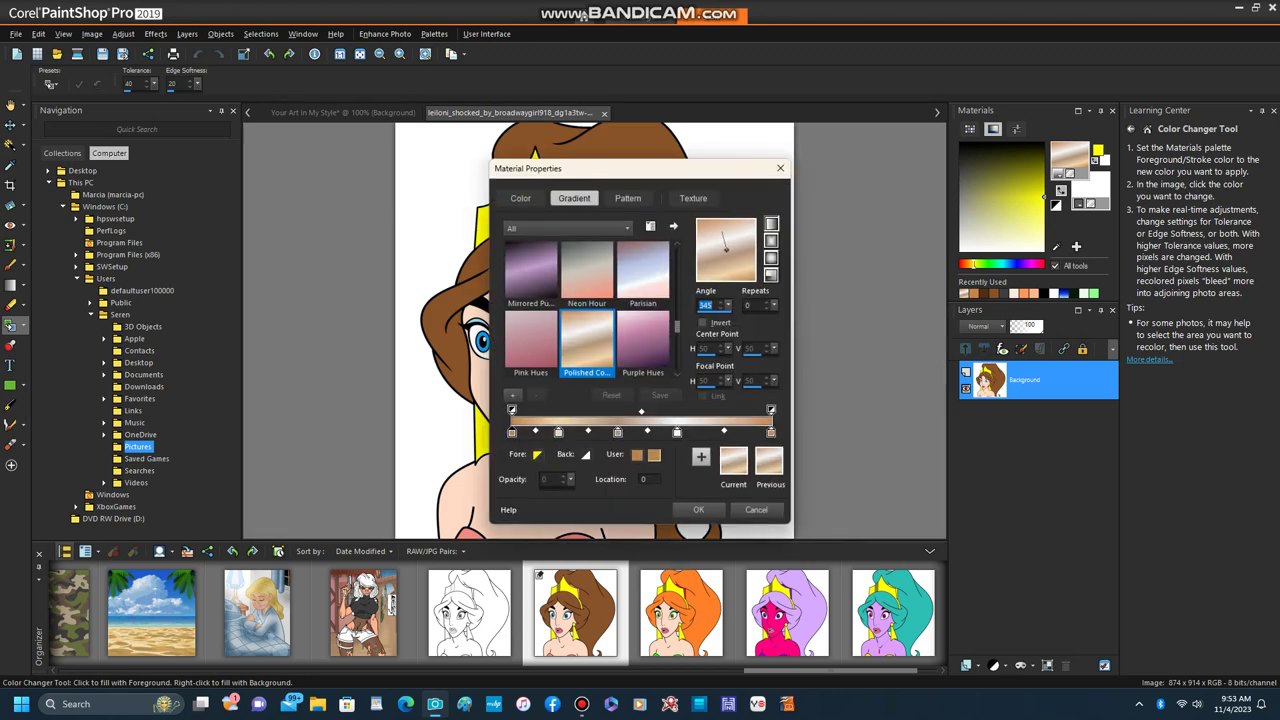
{"action": "key", "text": "BackSpace"}
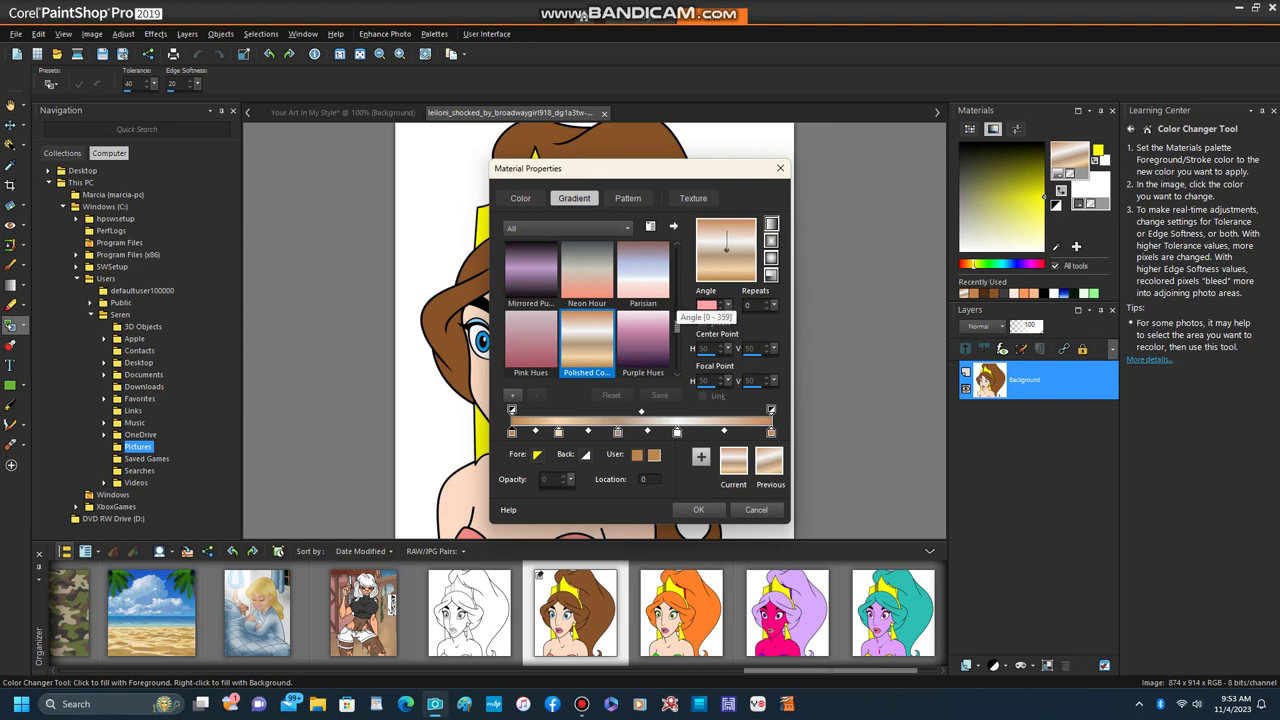
{"action": "type", "text": "90"}
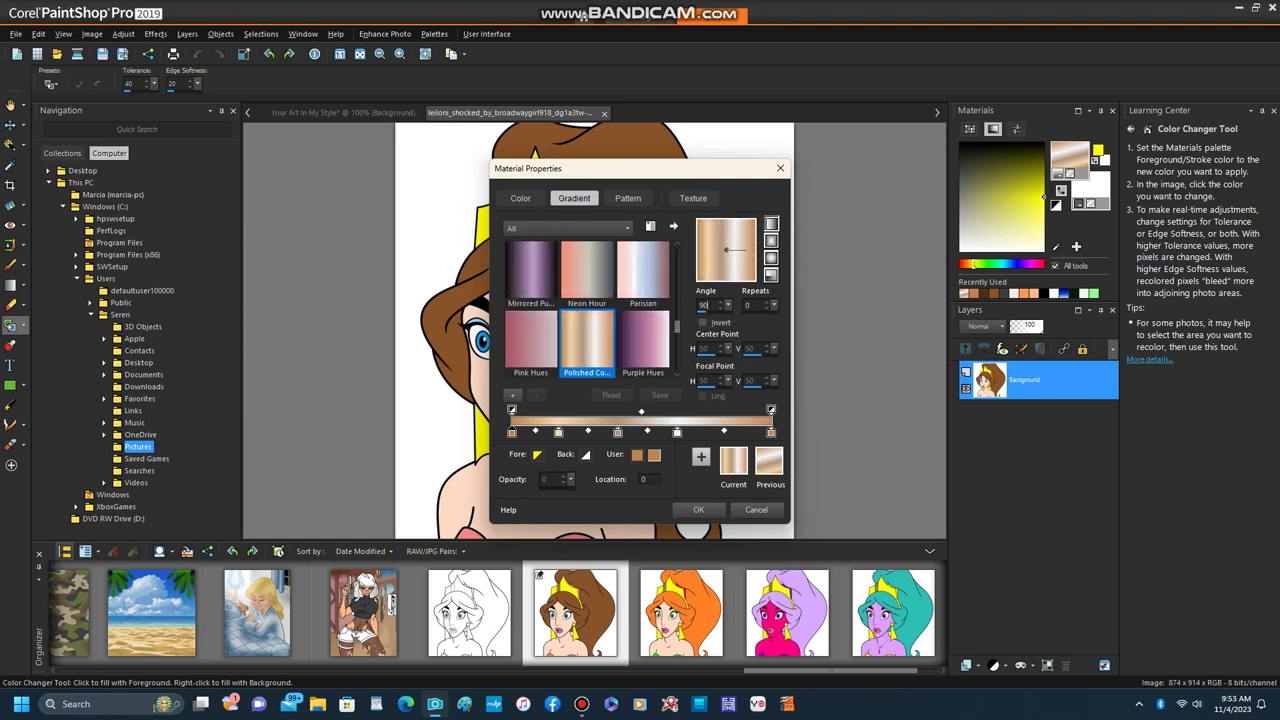
{"action": "left_click", "coordinate": [698, 509]}
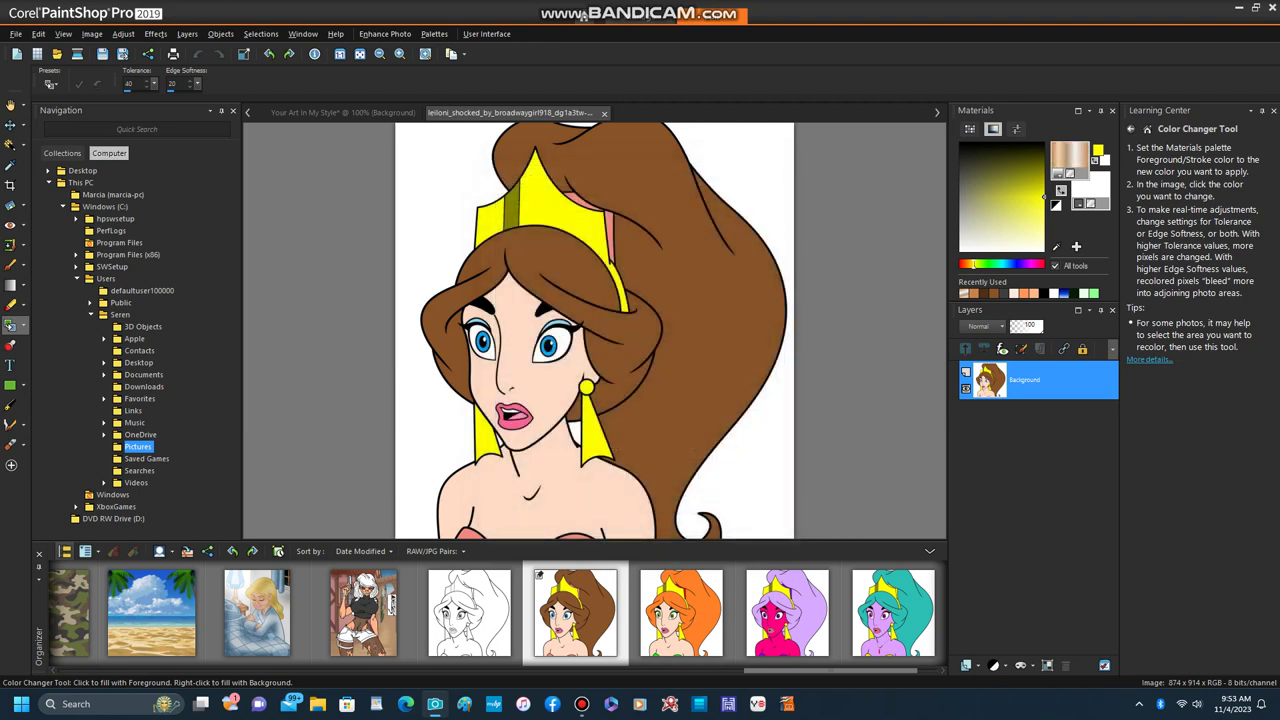
Step: Return to Your Art In My Style and select the three front sections of the tiara with the Magic Wand
{"action": "left_click", "coordinate": [10, 145]}
{"action": "left_click", "coordinate": [10, 144]}
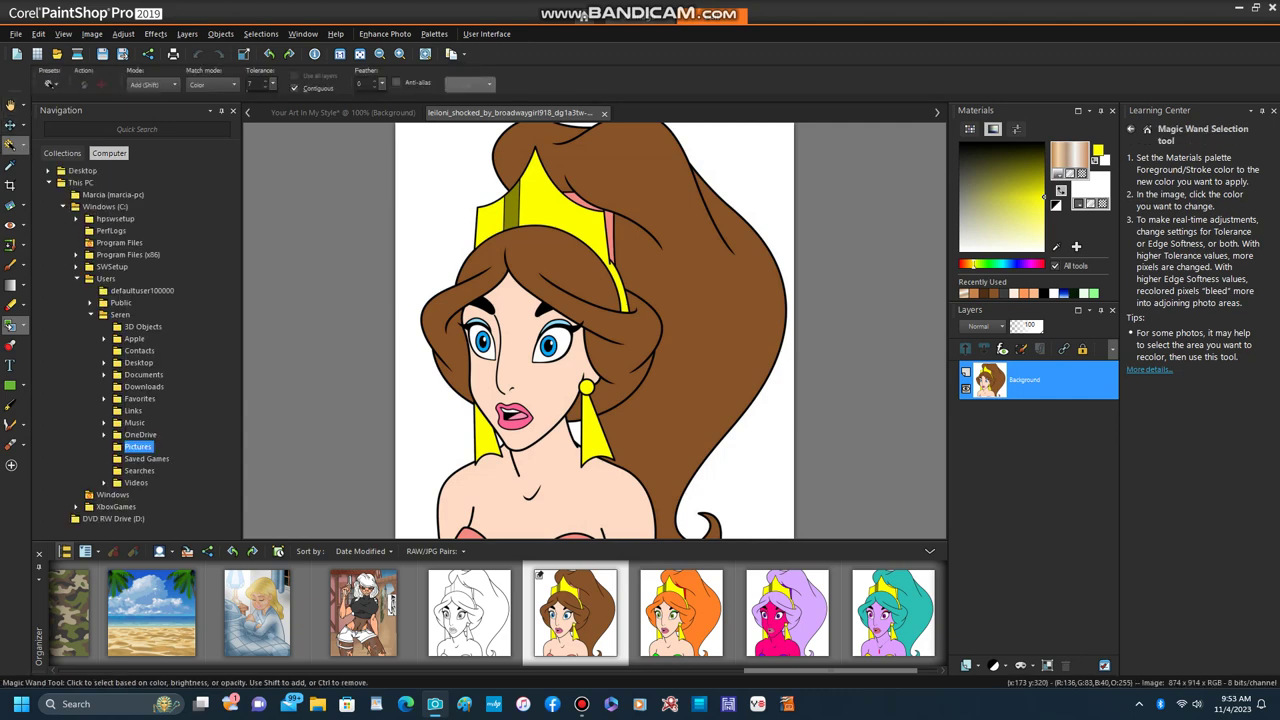
{"action": "scroll", "coordinate": [519, 235], "scroll_direction": "up", "scroll_amount": 2}
{"action": "left_click", "coordinate": [343, 112]}
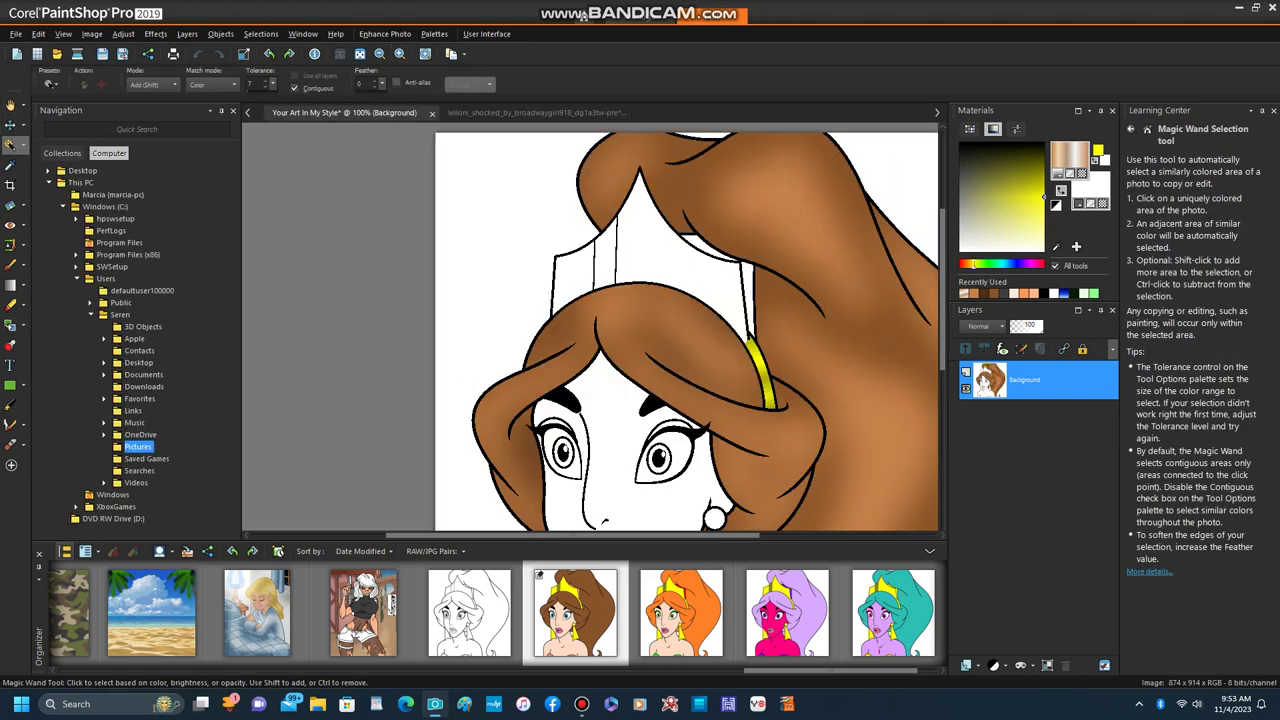
{"action": "scroll", "coordinate": [676, 278], "scroll_direction": "up", "scroll_amount": 2}
{"action": "scroll", "coordinate": [684, 280], "scroll_direction": "up", "scroll_amount": 1}
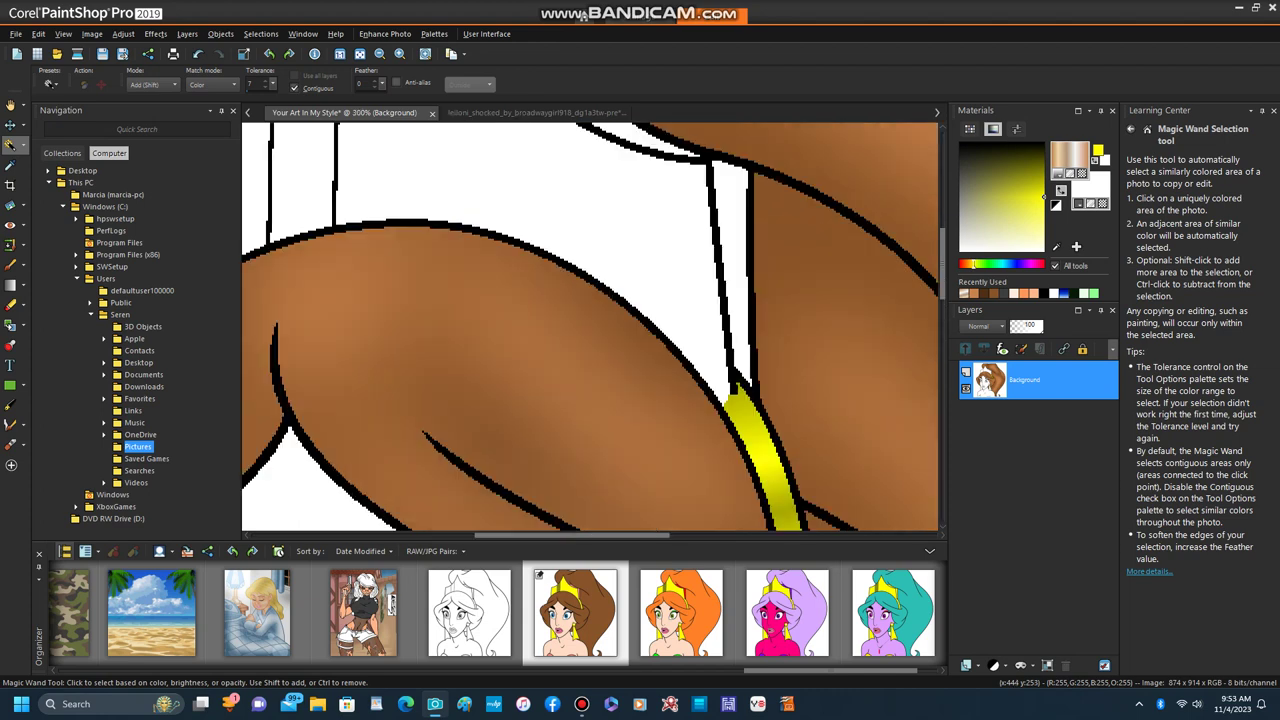
{"action": "scroll", "coordinate": [684, 280], "scroll_direction": "down", "scroll_amount": 3}
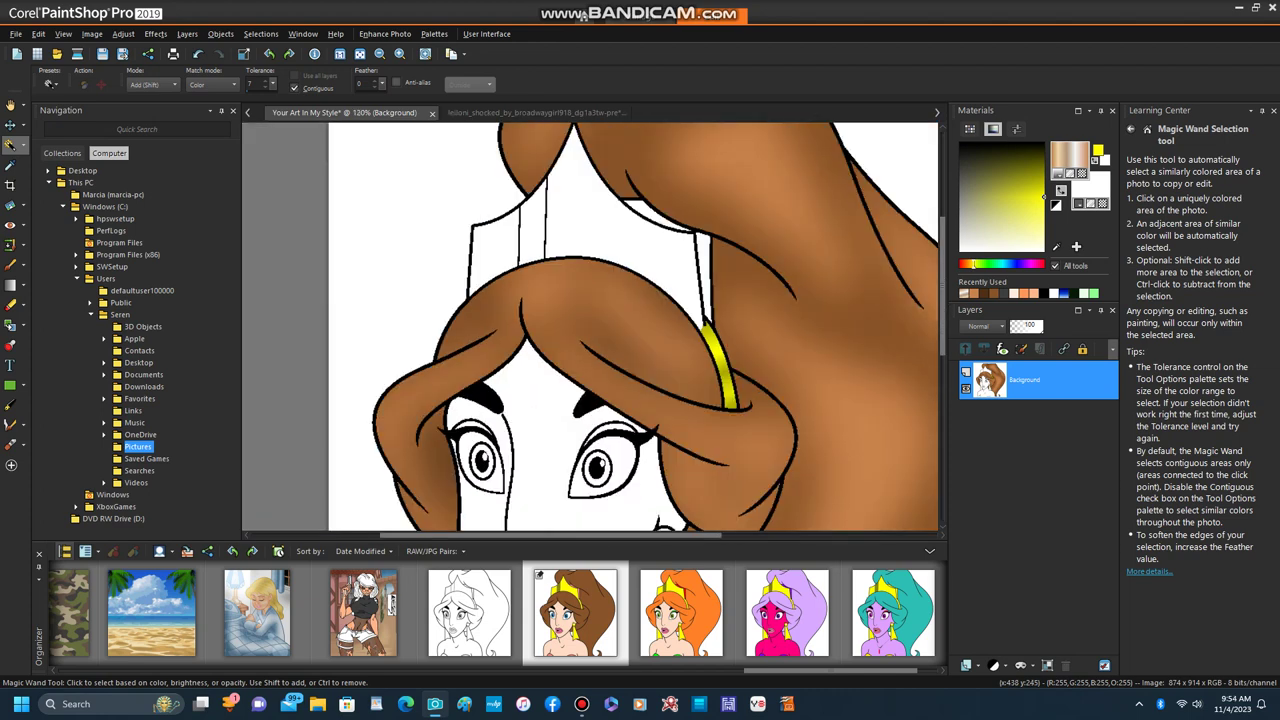
{"action": "scroll", "coordinate": [561, 236], "scroll_direction": "up", "scroll_amount": 2}
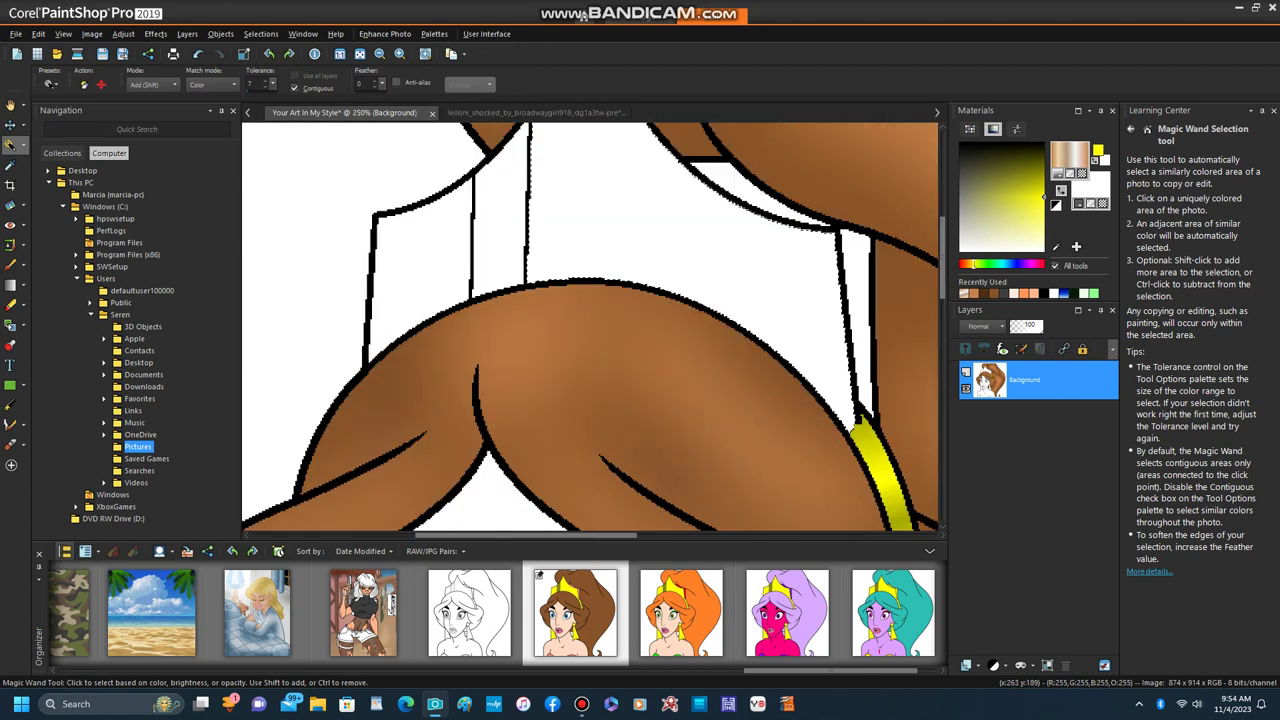
{"action": "scroll", "coordinate": [561, 236], "scroll_direction": "down", "scroll_amount": 2}
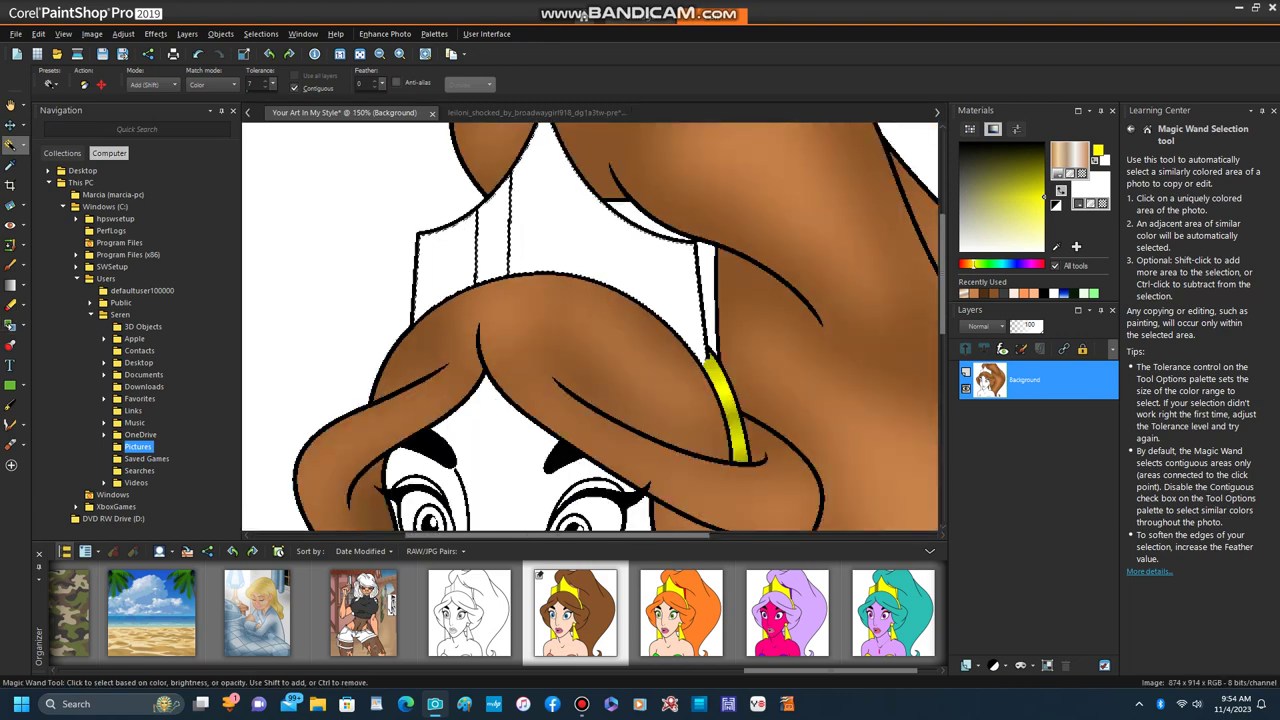
Step: Try flood filling the three selected tiara sections with the copper gradient, and undo the fills
{"action": "left_click", "coordinate": [24, 326]}
{"action": "left_click", "coordinate": [68, 326]}
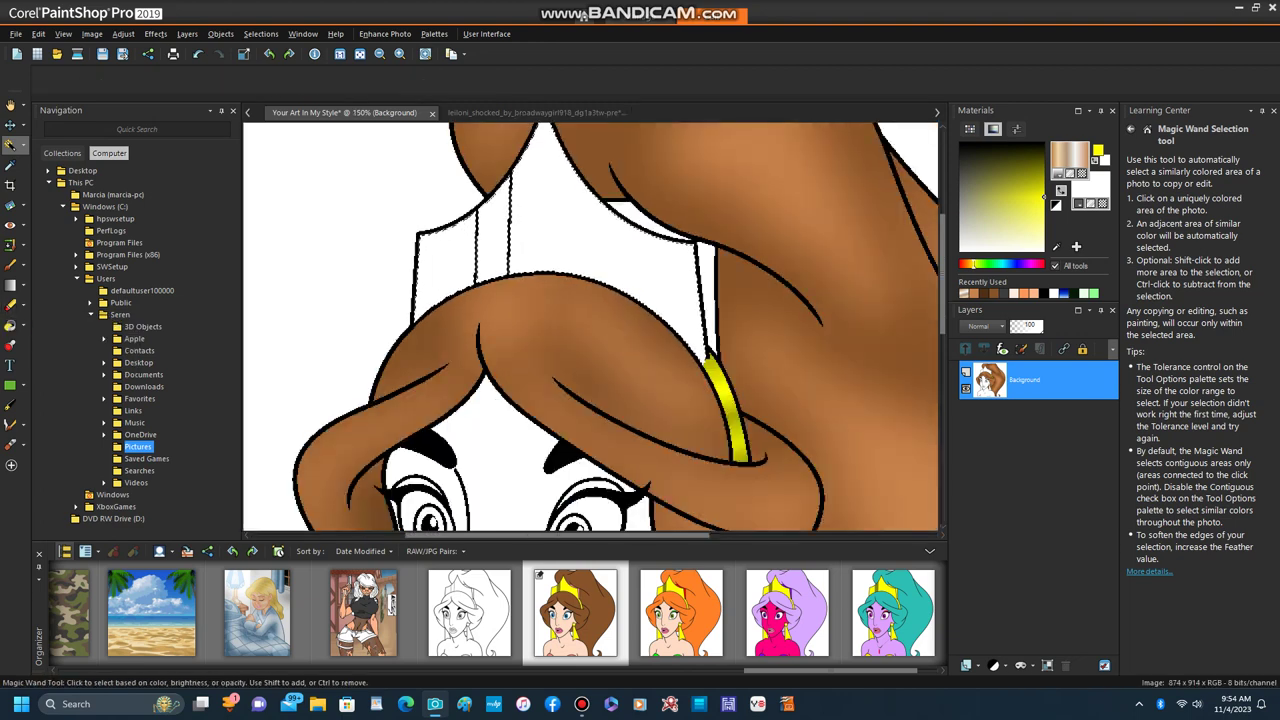
{"action": "left_click", "coordinate": [455, 250]}
{"action": "left_click", "coordinate": [488, 243]}
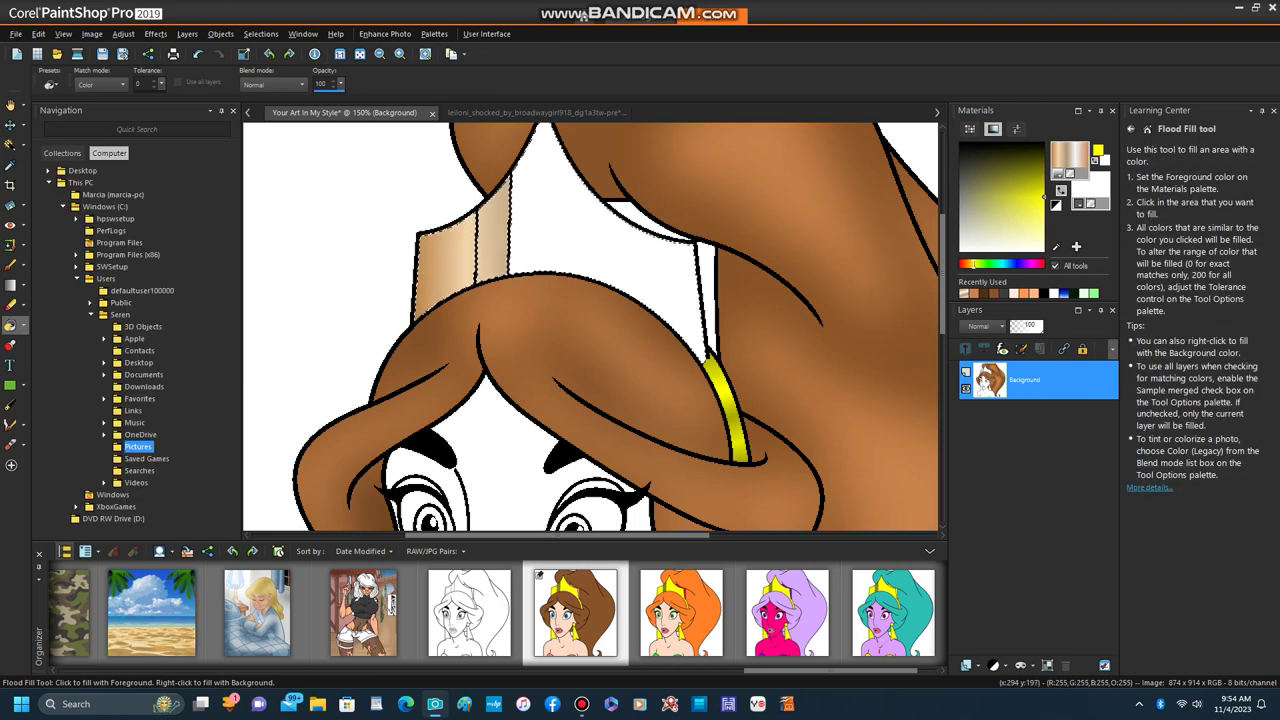
{"action": "left_click", "coordinate": [550, 225]}
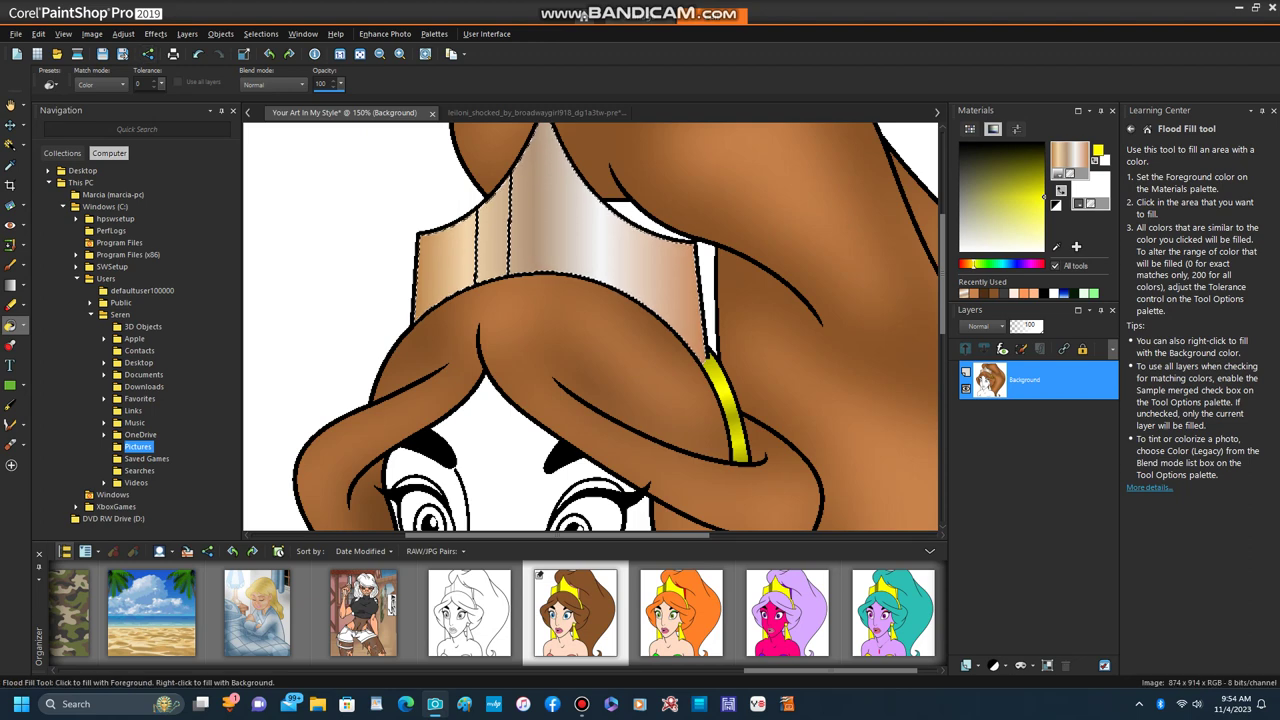
{"action": "left_click", "coordinate": [197, 53]}
{"action": "left_click", "coordinate": [197, 53]}
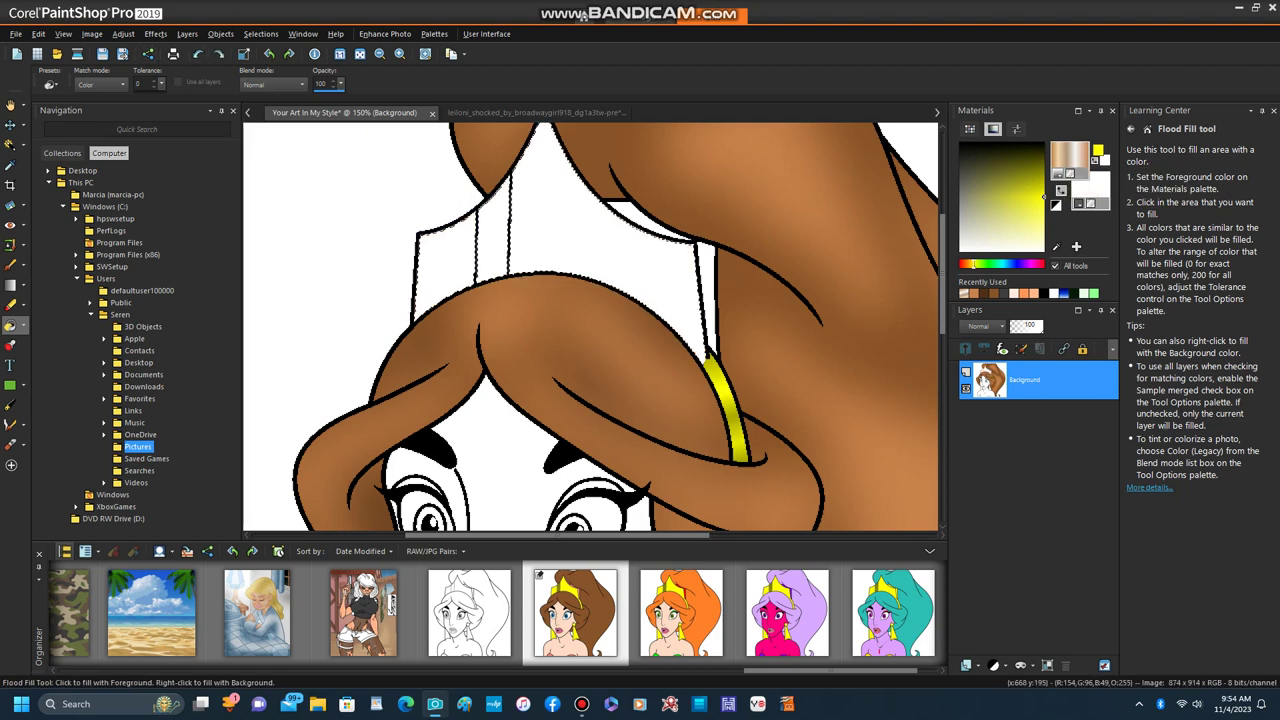
Step: Invert the foreground copper gradient and flood fill the three selected tiara sections with it
{"action": "left_click", "coordinate": [1068, 157]}
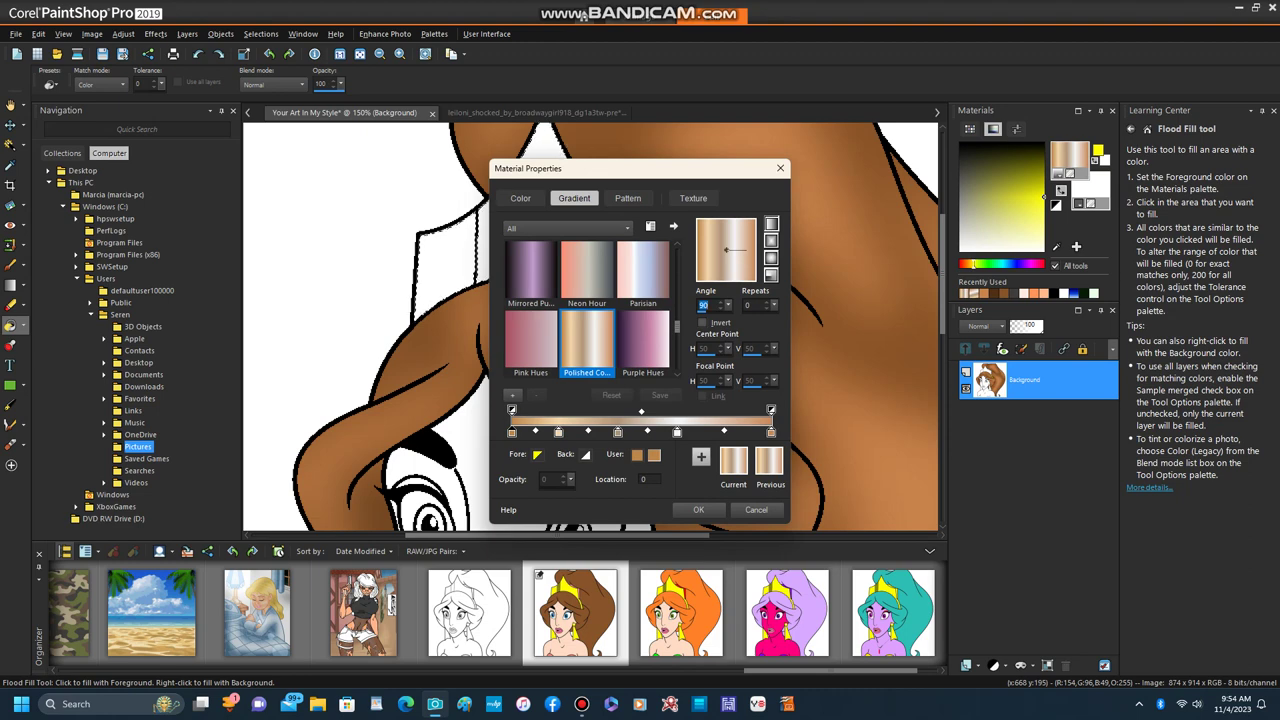
{"action": "left_click", "coordinate": [703, 323]}
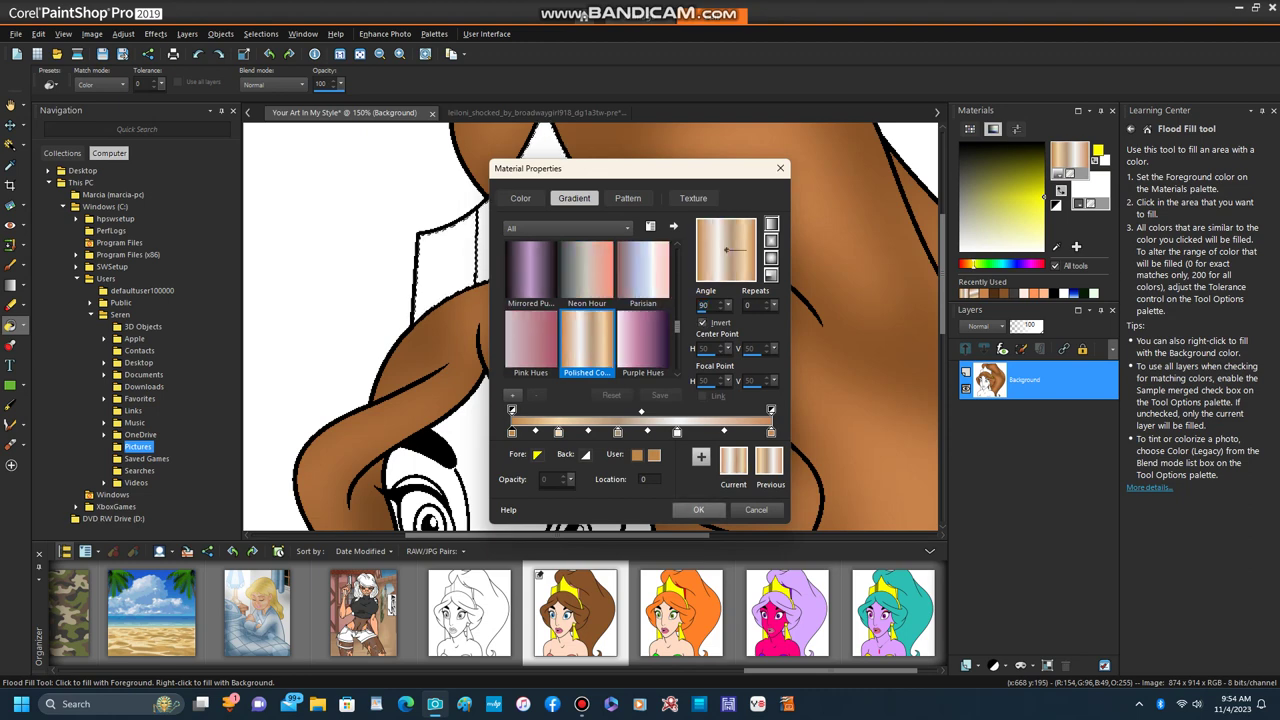
{"action": "left_click", "coordinate": [698, 509]}
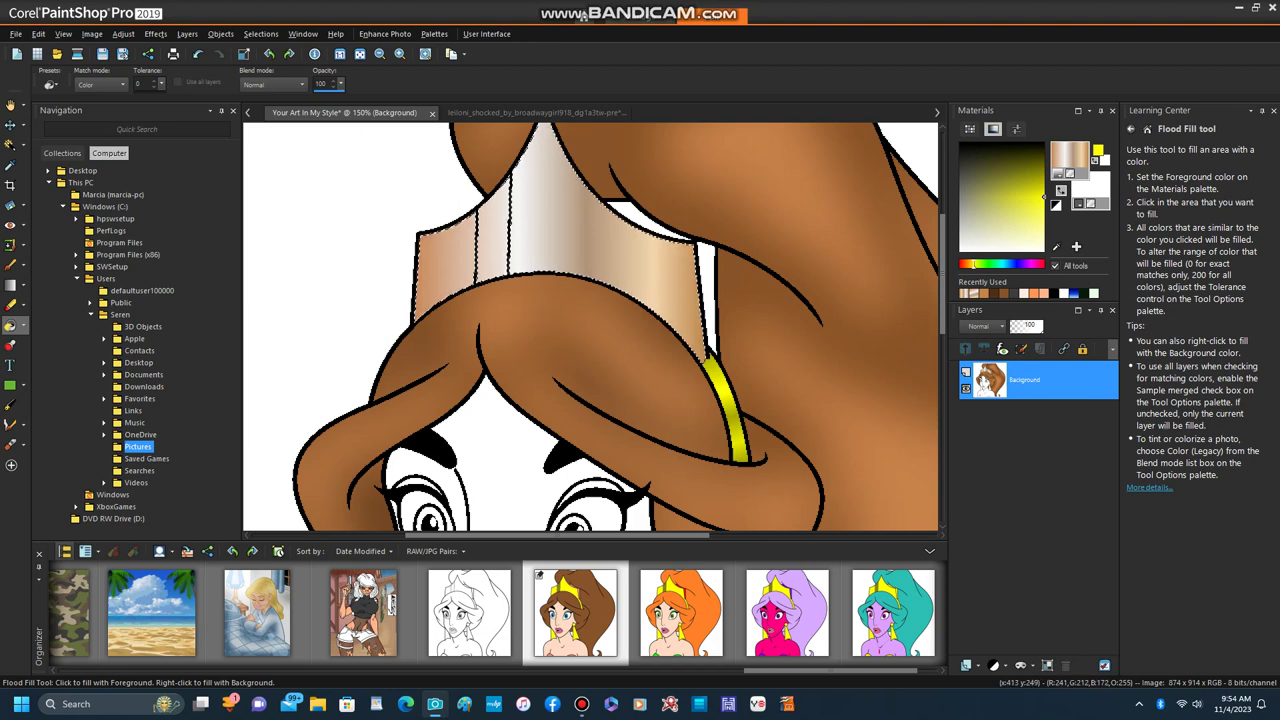
Step: Recolor the gradient-filled tiara sections yellow with the Color Changer and remove the selection
{"action": "left_click", "coordinate": [23, 326]}
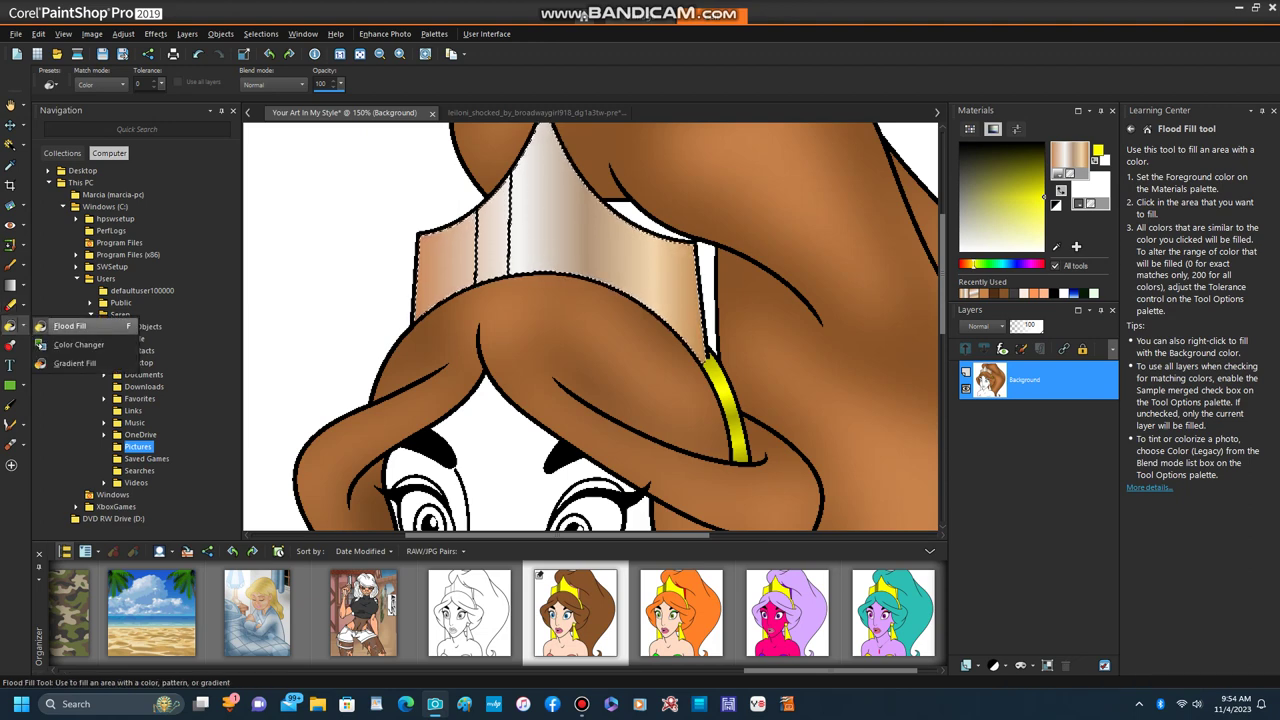
{"action": "left_click", "coordinate": [79, 344]}
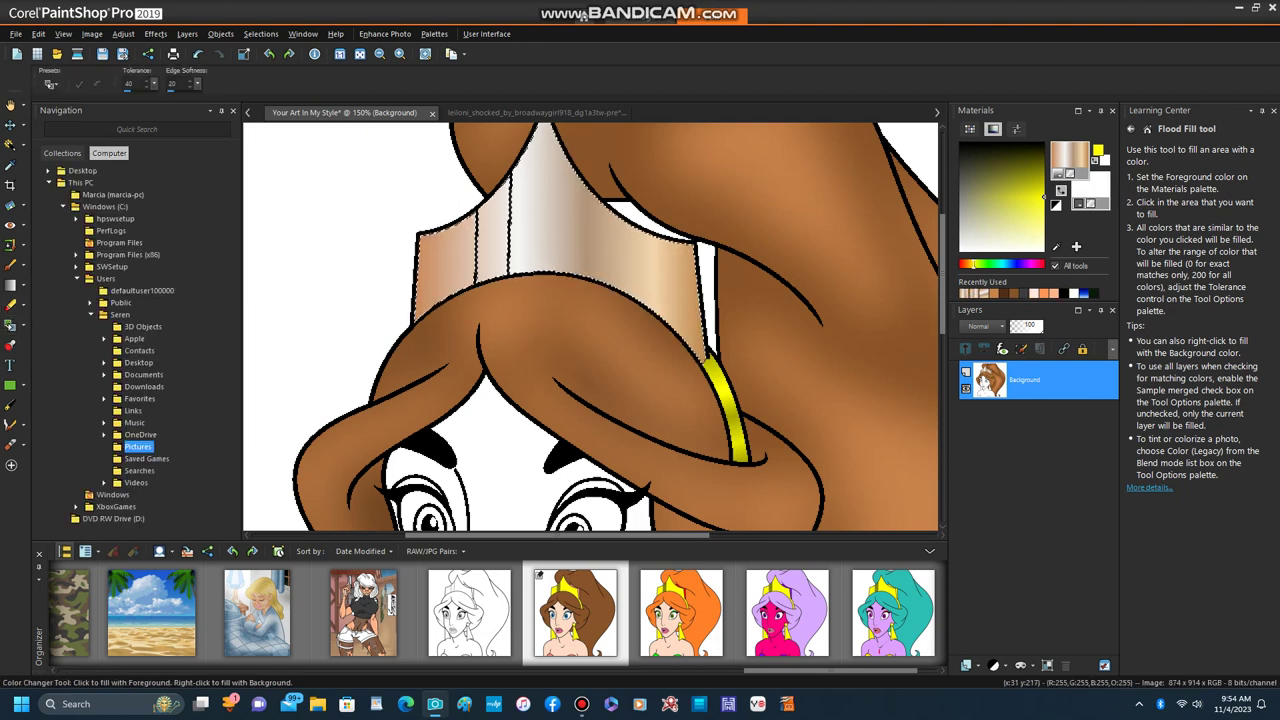
{"action": "left_click", "coordinate": [508, 240]}
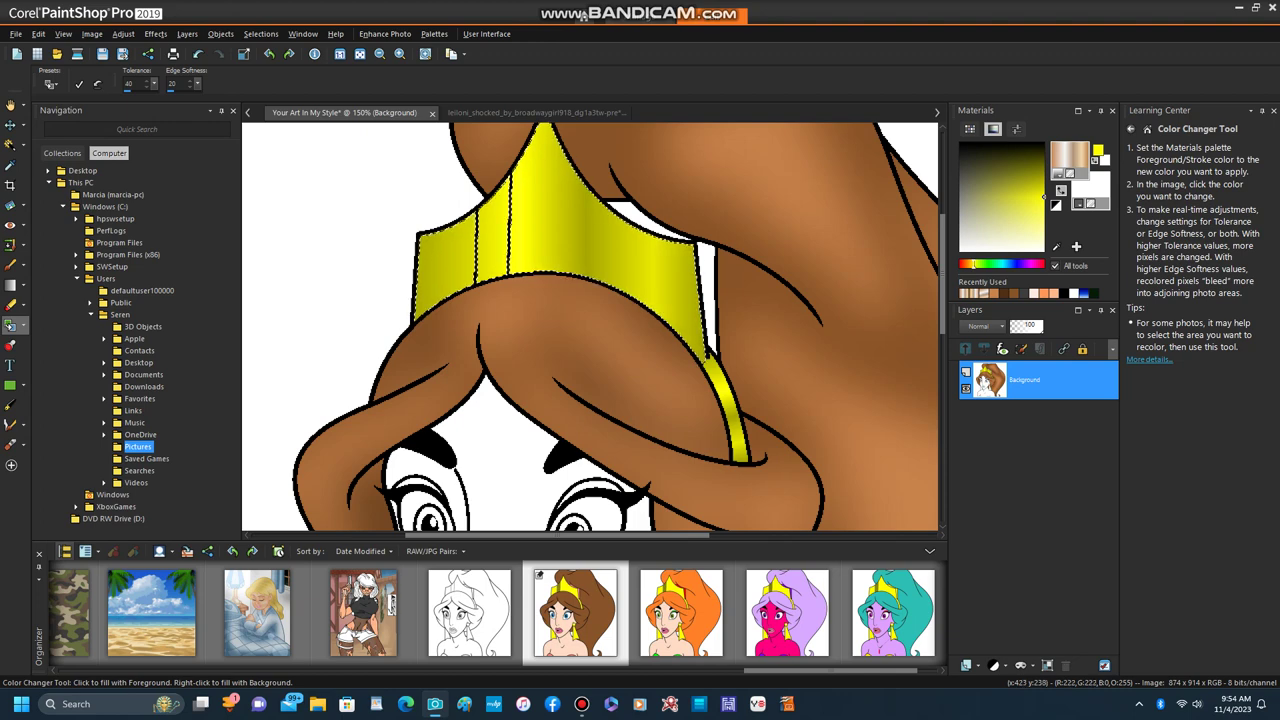
{"action": "left_click", "coordinate": [260, 33]}
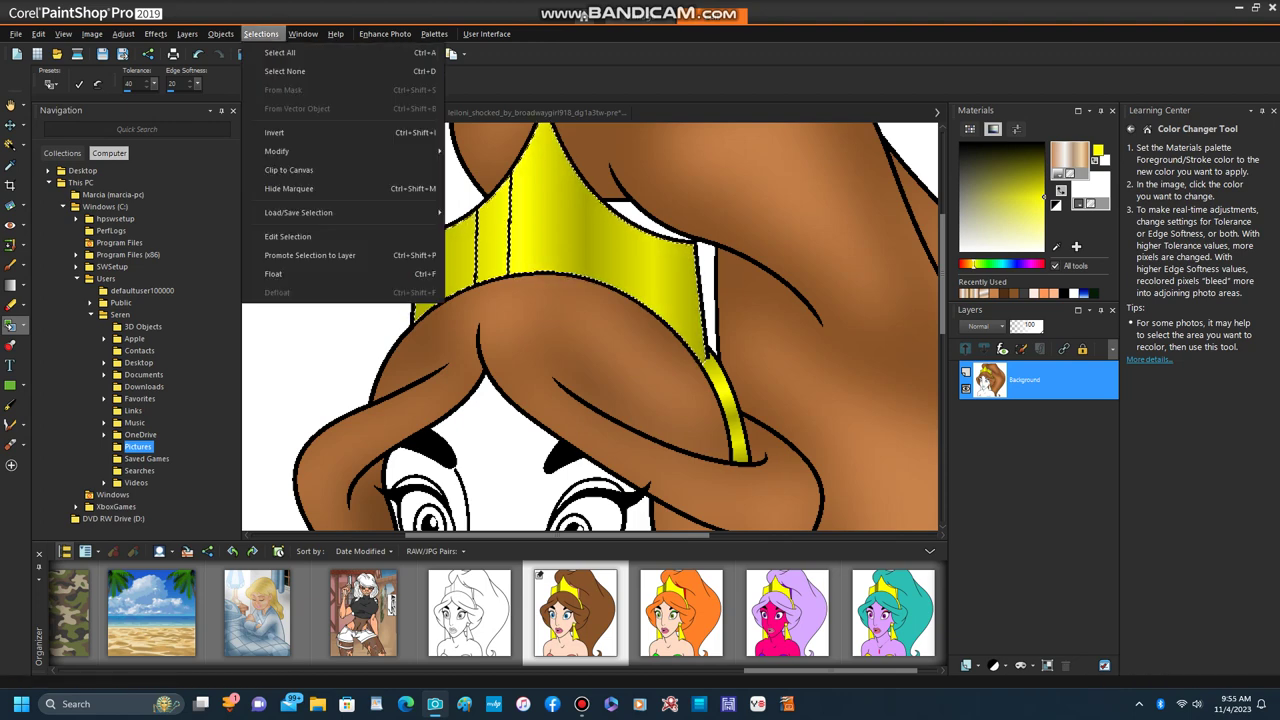
{"action": "left_click", "coordinate": [275, 53]}
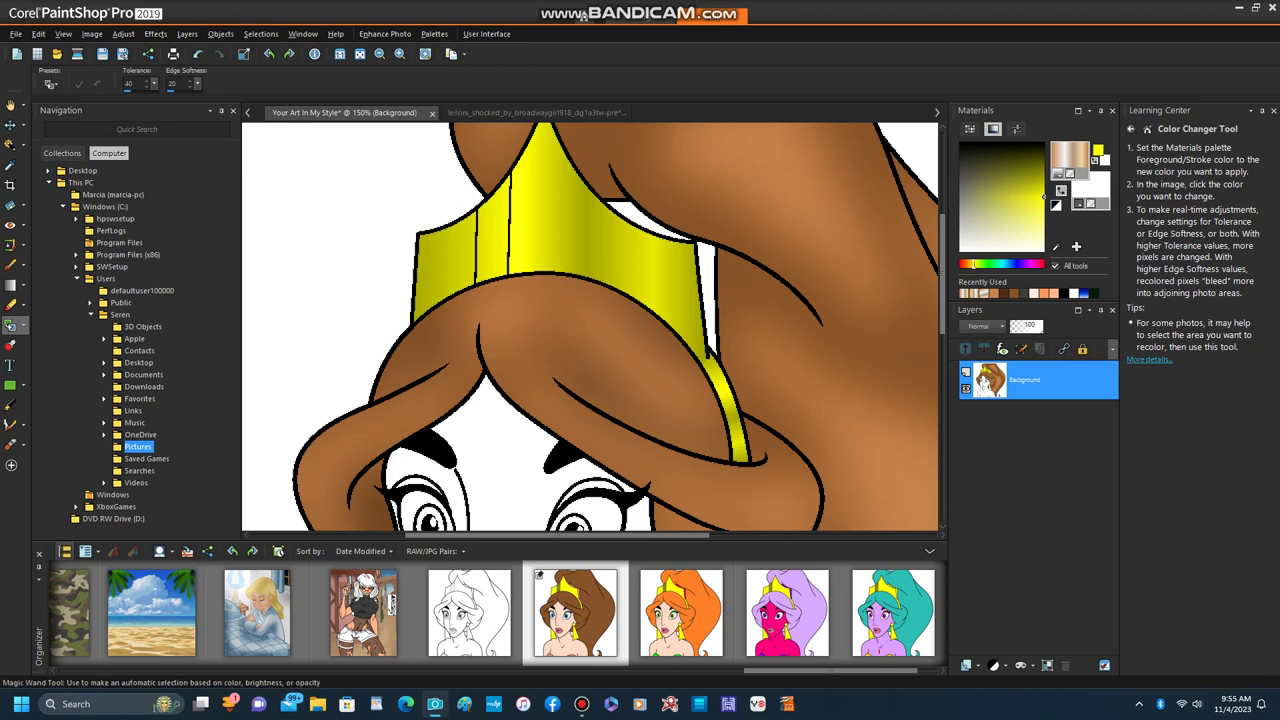
Step: Select the tiara's narrow vertical stripe with the Magic Wand and recolor it white with the Color Changer
{"action": "left_click", "coordinate": [10, 145]}
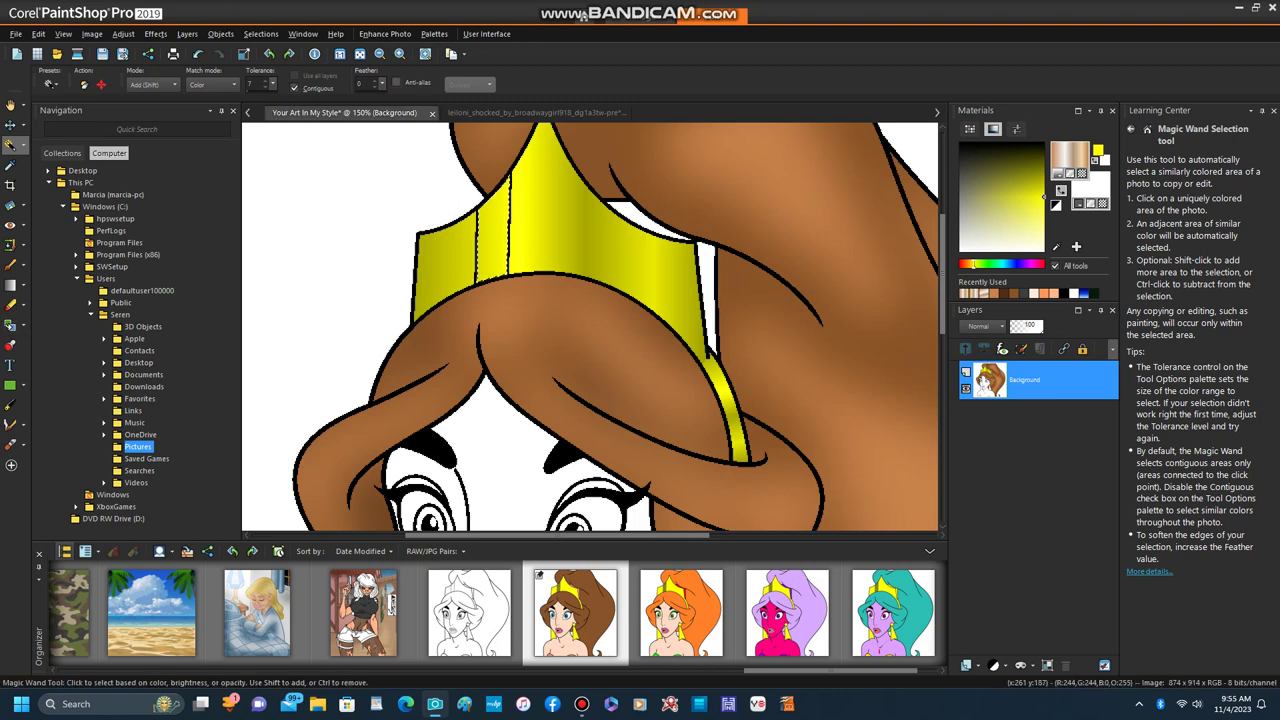
{"action": "left_click", "coordinate": [10, 325]}
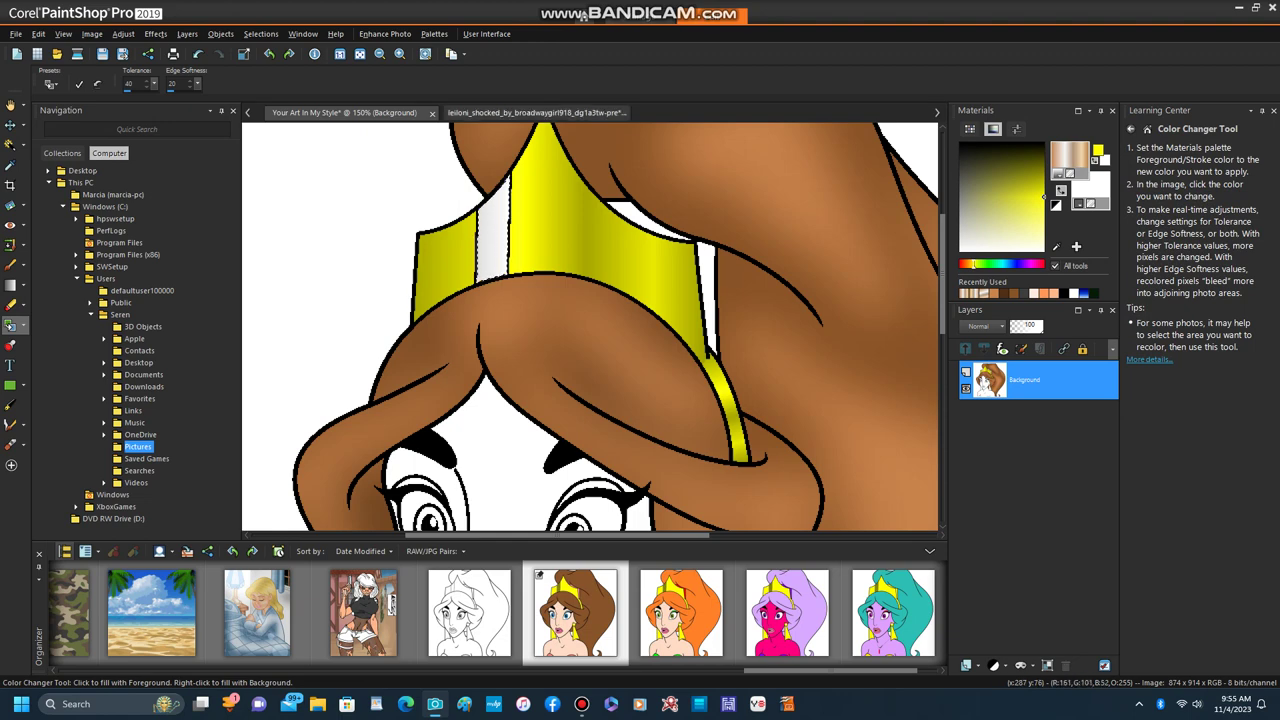
Step: Sample the dark olive of the tiara stripe in the reference image as the foreground color with the Dropper
{"action": "left_click", "coordinate": [535, 112]}
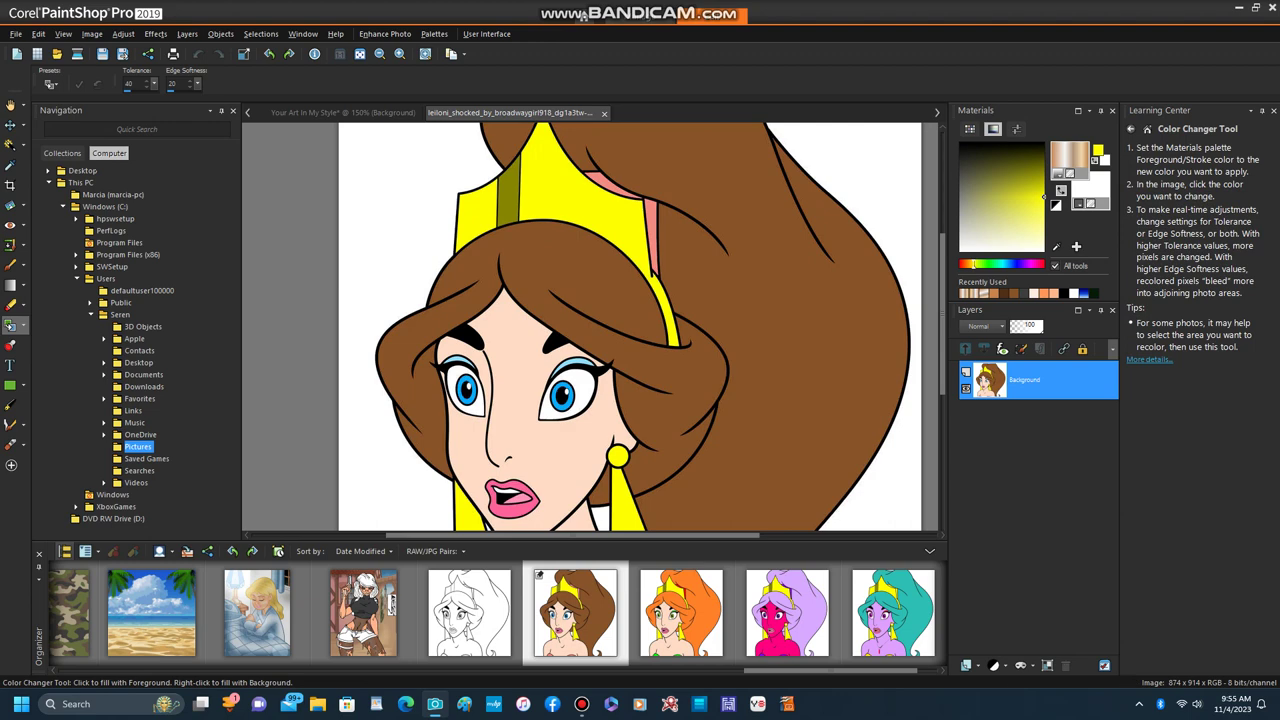
{"action": "left_click", "coordinate": [10, 165]}
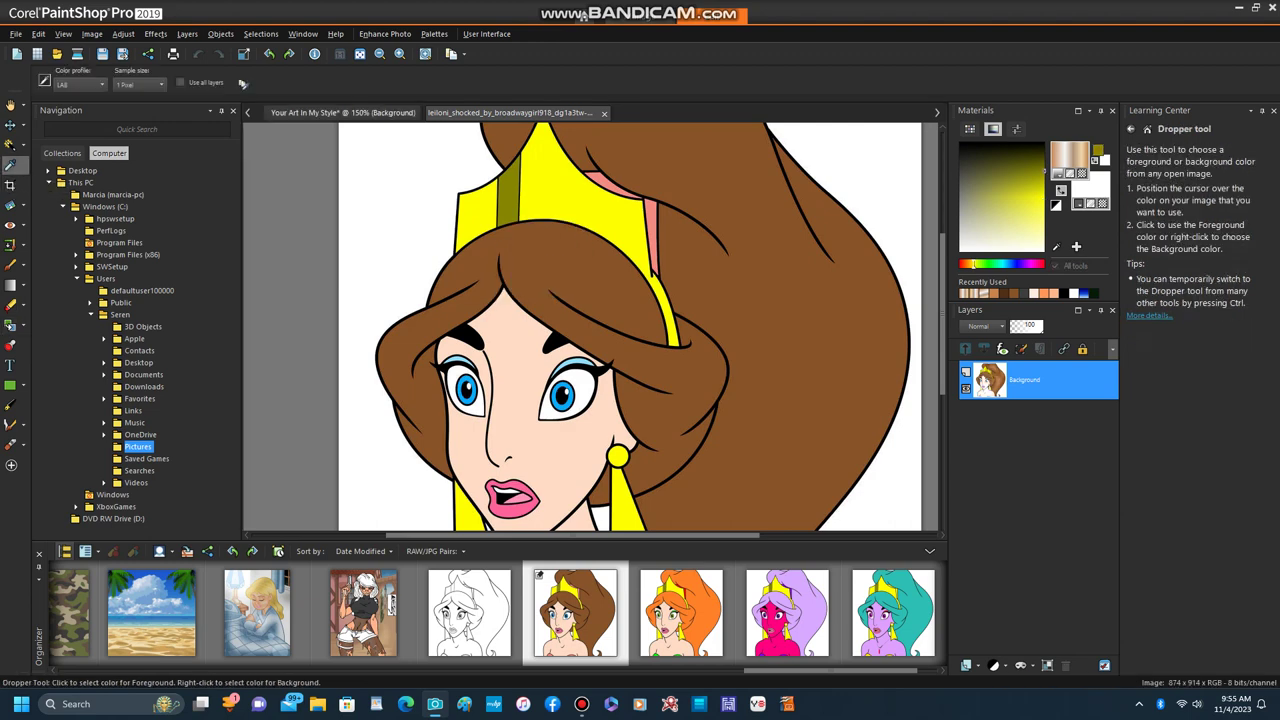
Step: Return to Your Art In My Style, recolor the selected tiara stripe dark olive with the Color Changer, and remove the selection
{"action": "left_click", "coordinate": [340, 112]}
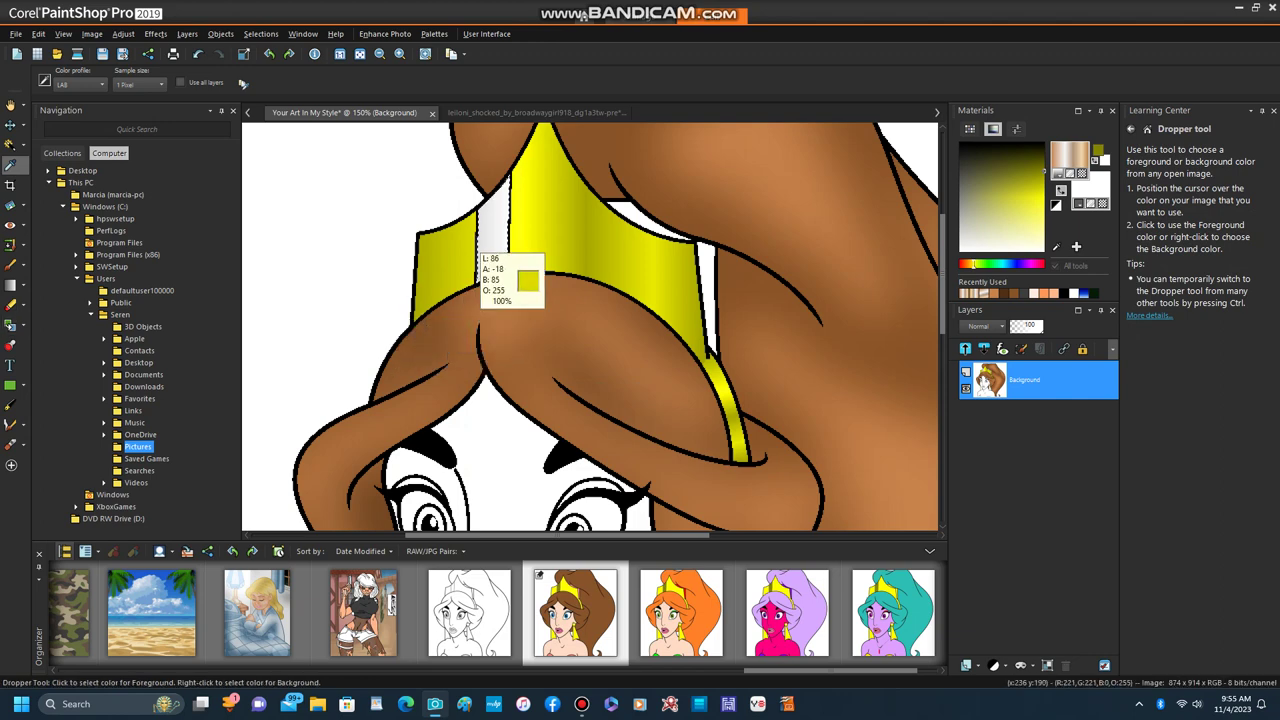
{"action": "left_click", "coordinate": [12, 326]}
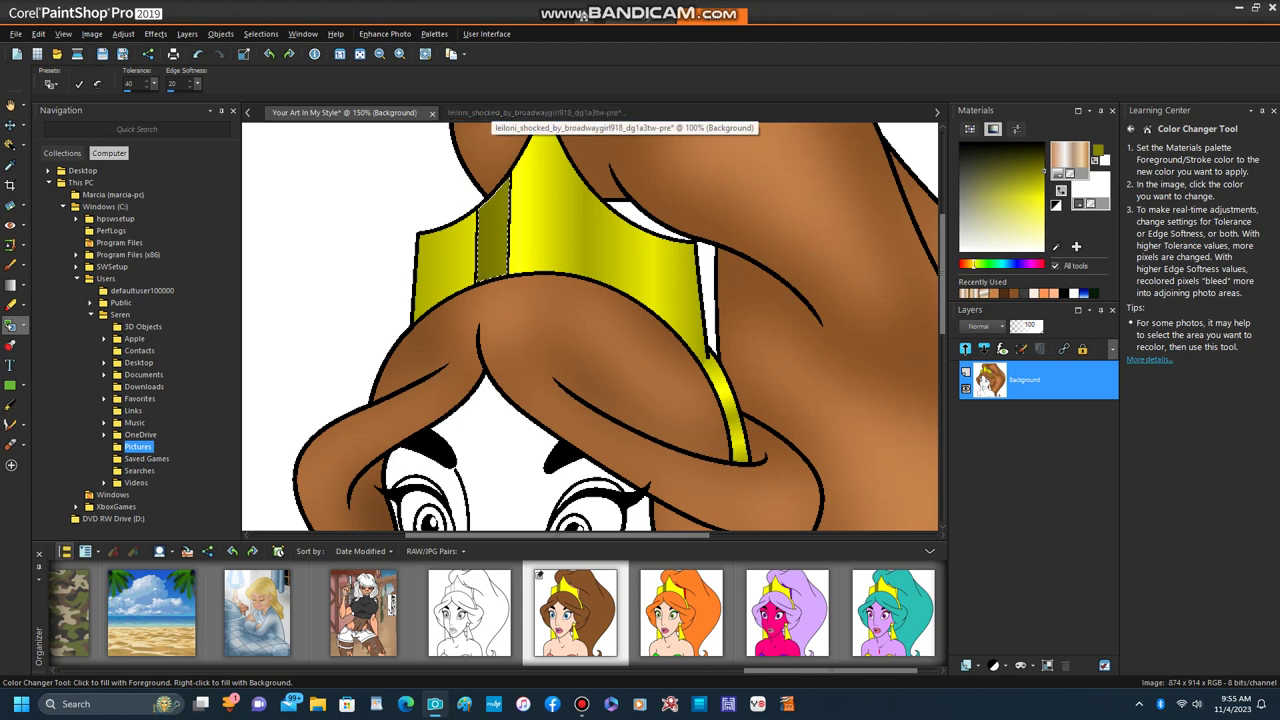
{"action": "left_click", "coordinate": [260, 34]}
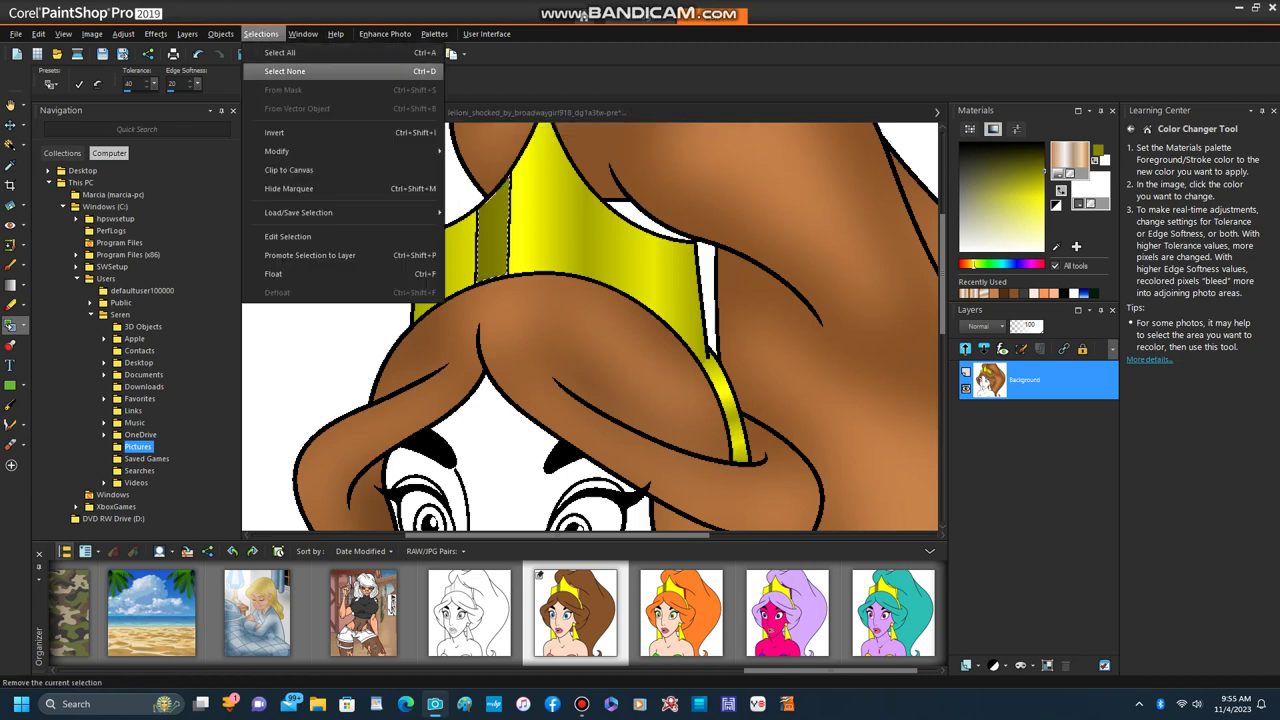
{"action": "left_click", "coordinate": [285, 71]}
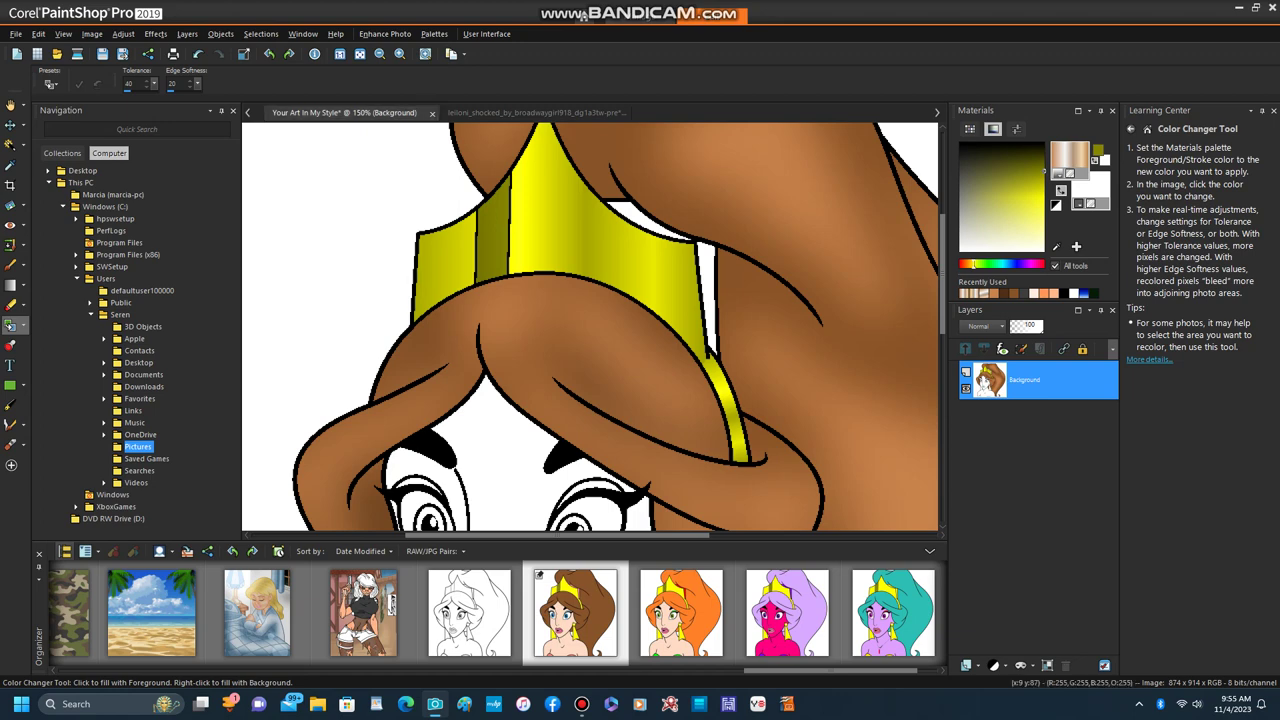
Step: Select the two white gaps between the tiara's edge and the hair with the Magic Wand
{"action": "left_click", "coordinate": [10, 145]}
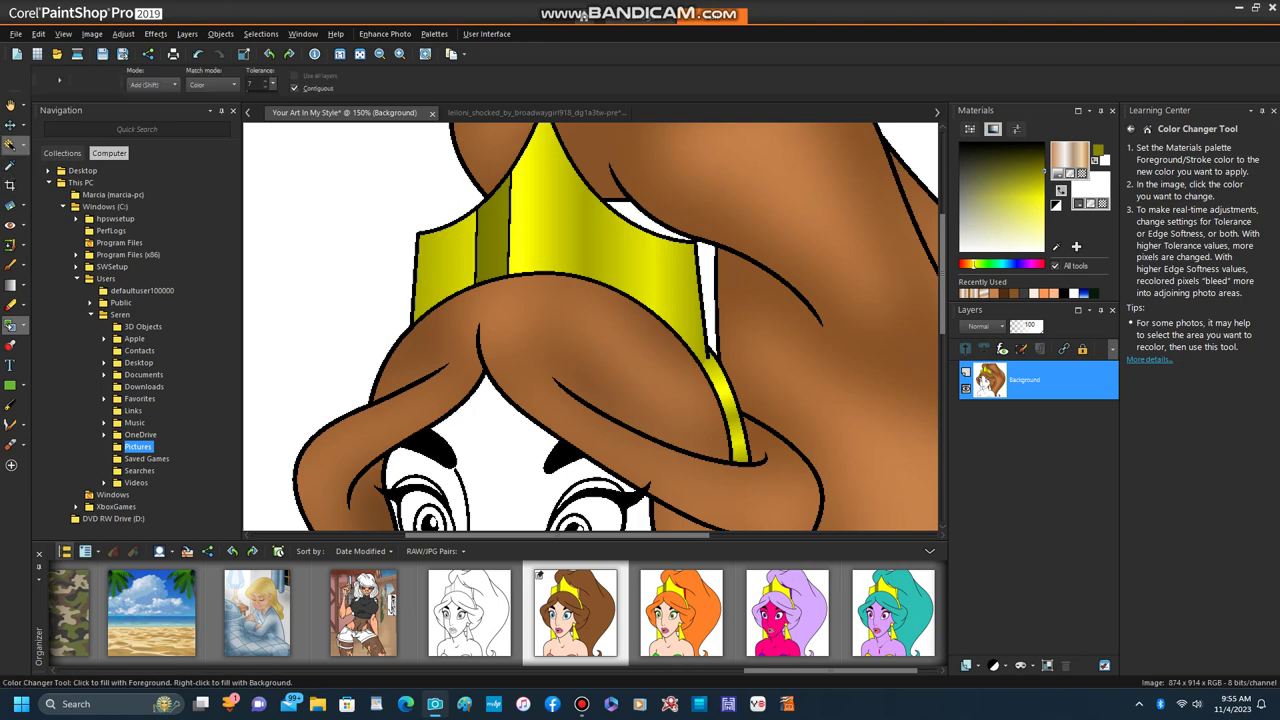
{"action": "scroll", "coordinate": [680, 232], "scroll_direction": "up", "scroll_amount": 1}
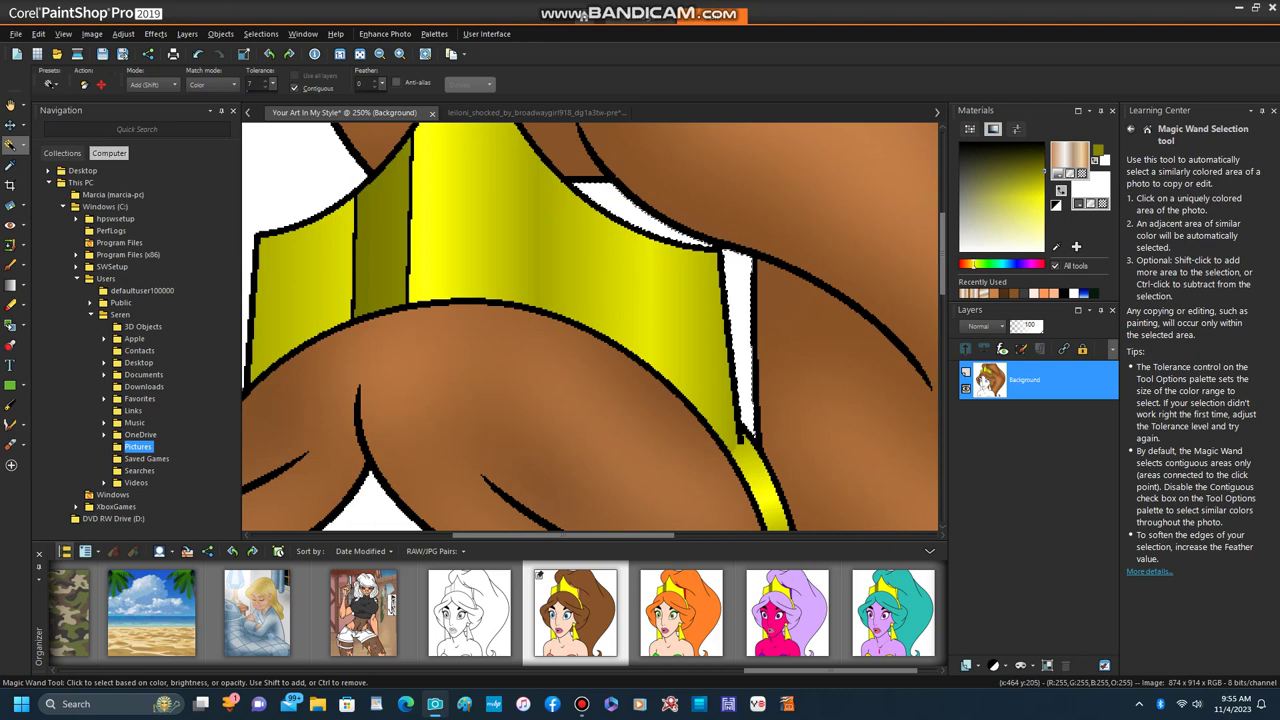
{"action": "scroll", "coordinate": [742, 342], "scroll_direction": "up", "scroll_amount": 3}
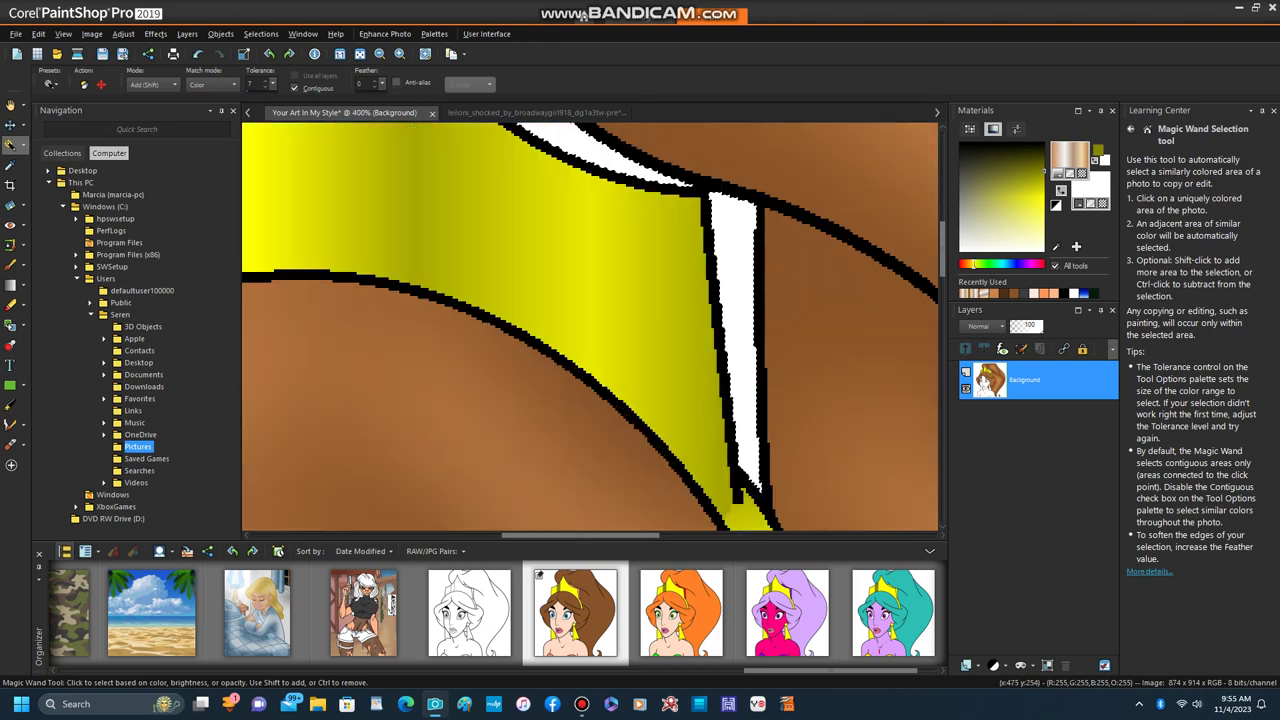
{"action": "scroll", "coordinate": [742, 342], "scroll_direction": "down", "scroll_amount": 3}
{"action": "scroll", "coordinate": [753, 370], "scroll_direction": "down", "scroll_amount": 1}
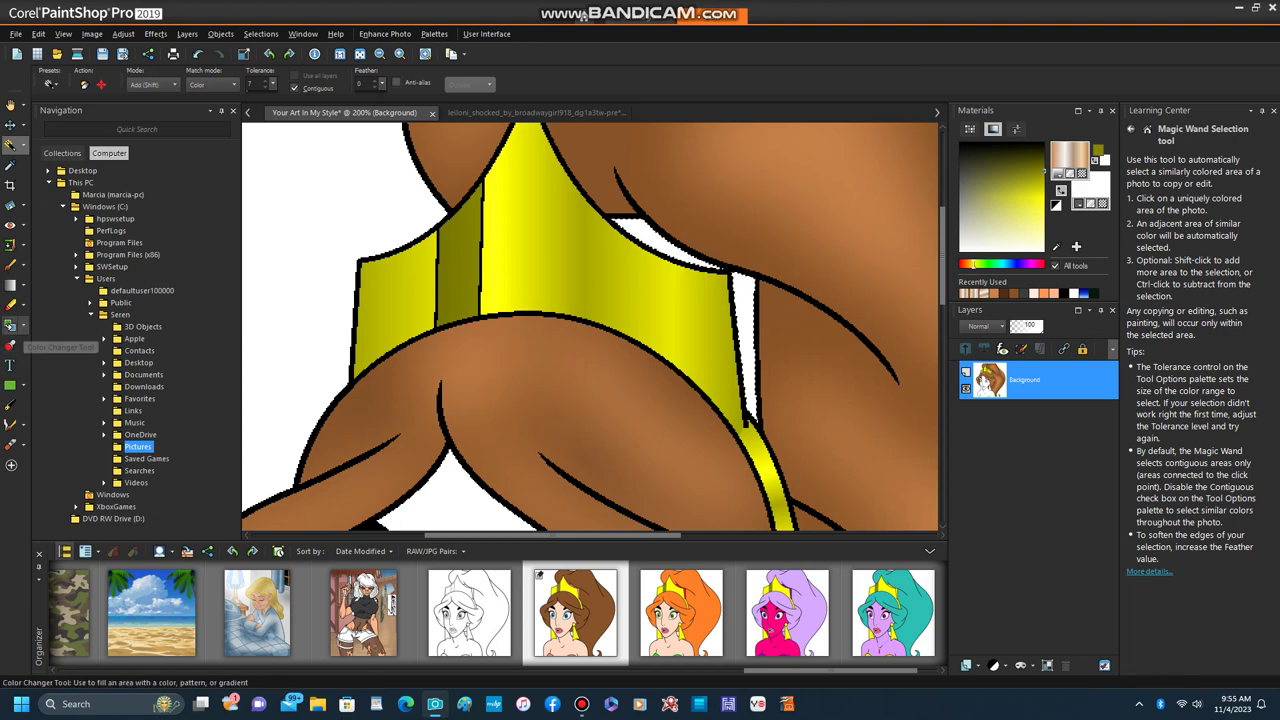
Step: Fill the selected gaps between the tiara and the hair with the copper metallic gradient using Flood Fill
{"action": "left_click", "coordinate": [24, 326]}
{"action": "left_click", "coordinate": [68, 326]}
{"action": "key", "text": "f"}
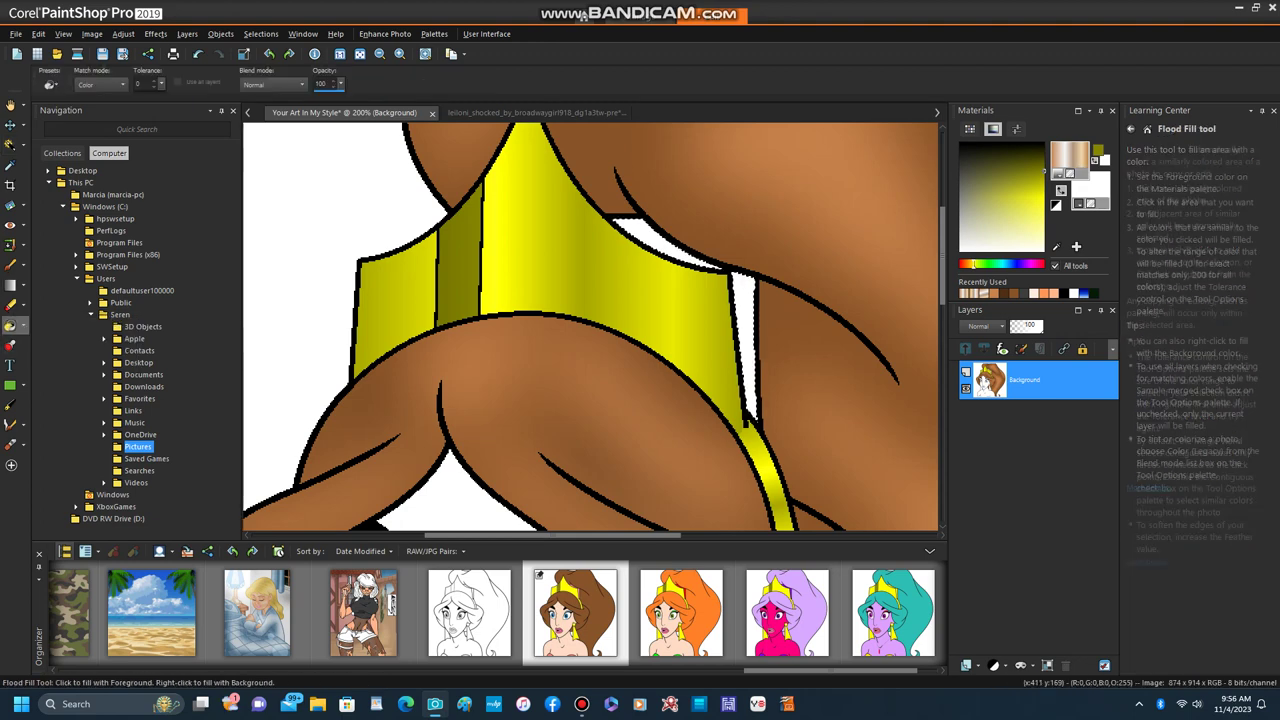
{"action": "left_click", "coordinate": [638, 228]}
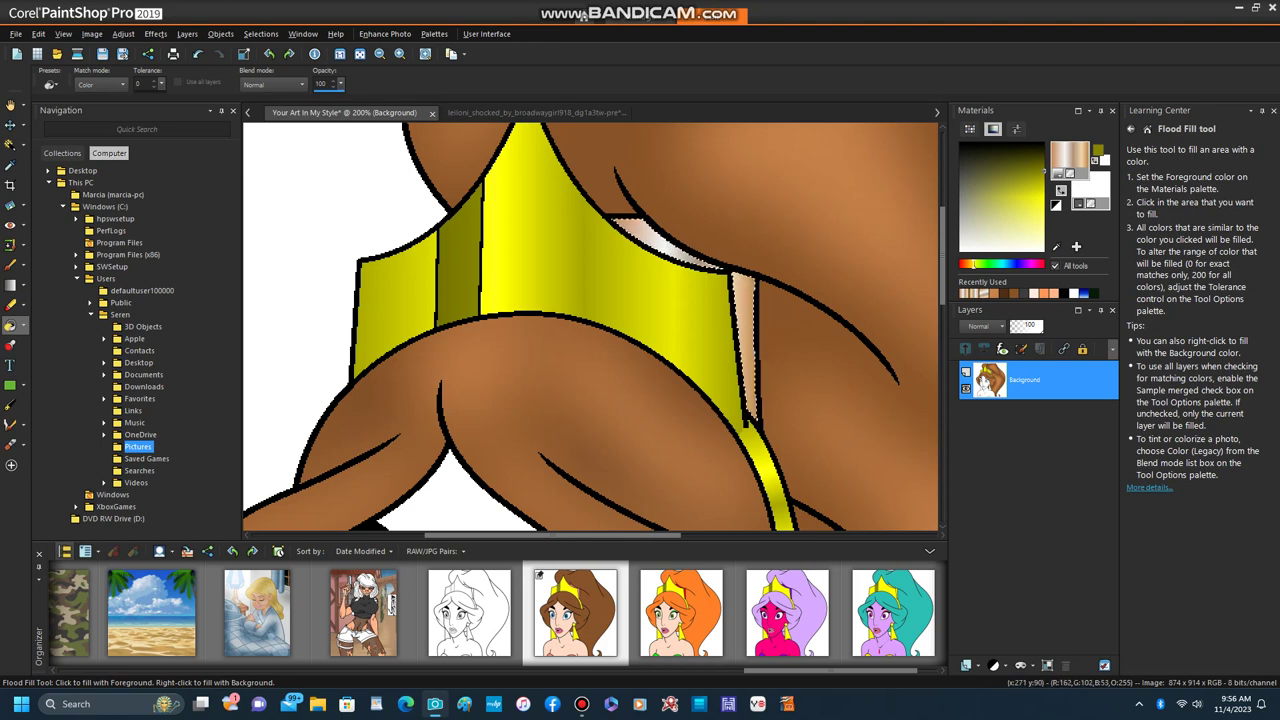
Step: Sample the salmon pink beside the tiara in the reference image as the foreground color with the Dropper
{"action": "left_click", "coordinate": [520, 112]}
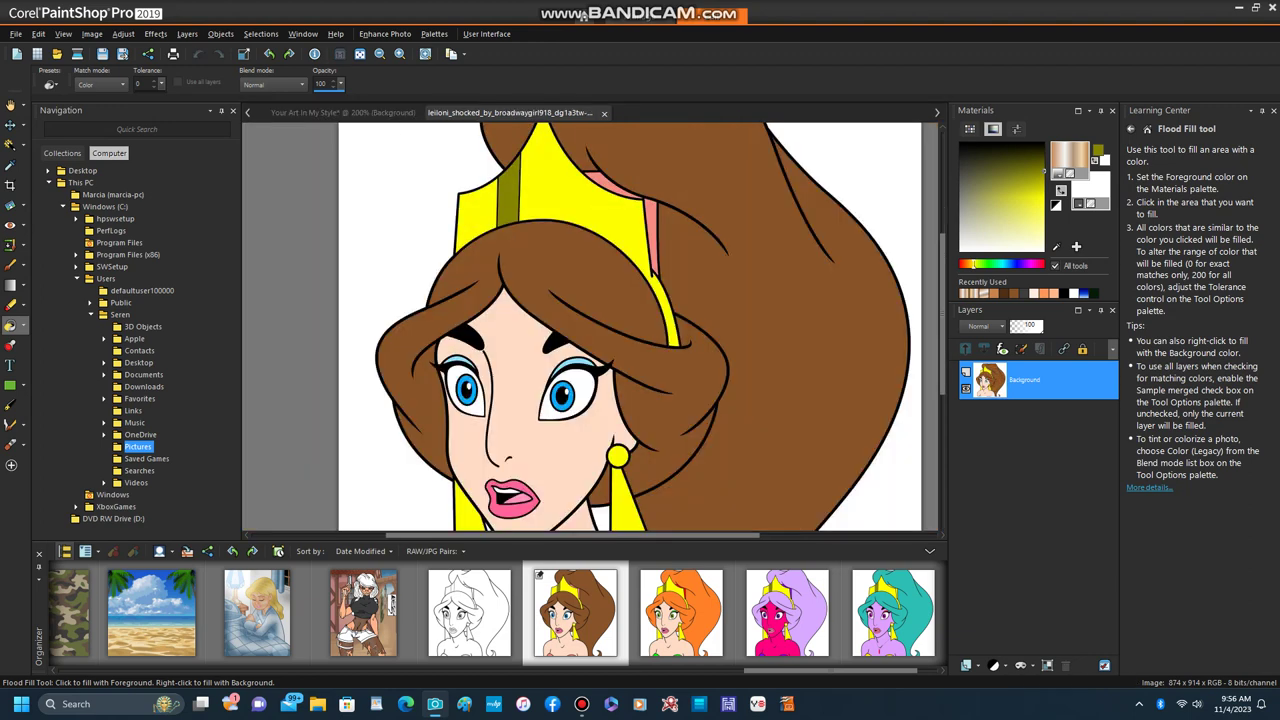
{"action": "left_click", "coordinate": [10, 165]}
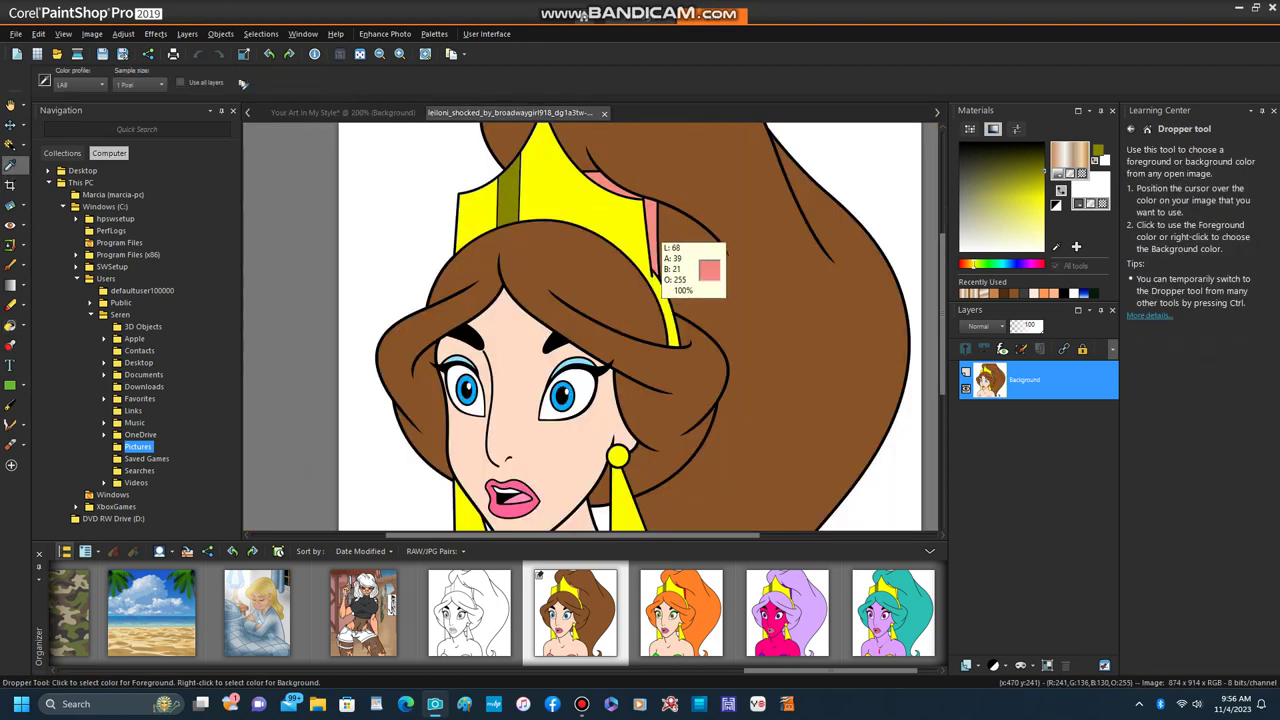
{"action": "left_click", "coordinate": [655, 240]}
Step: Return to Your Art In My Style, recolor the selected gaps salmon pink with the Color Changer, and remove the selection
{"action": "left_click", "coordinate": [344, 112]}
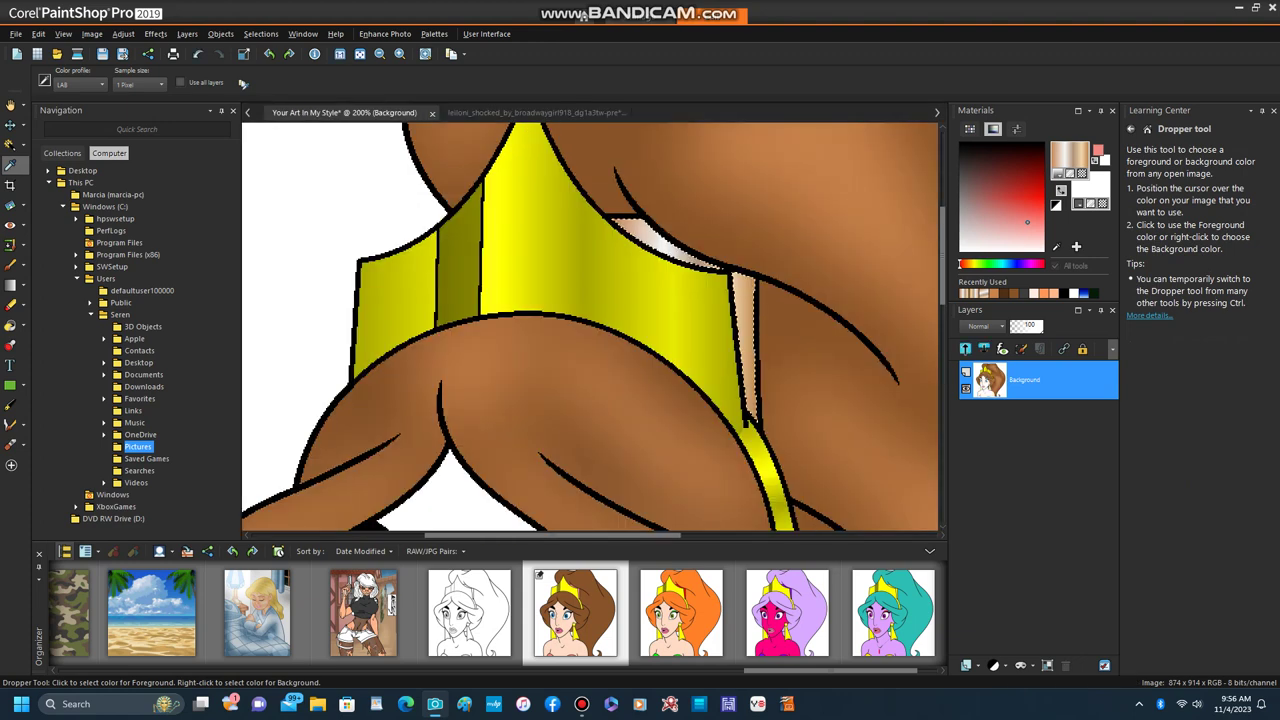
{"action": "left_click", "coordinate": [10, 325]}
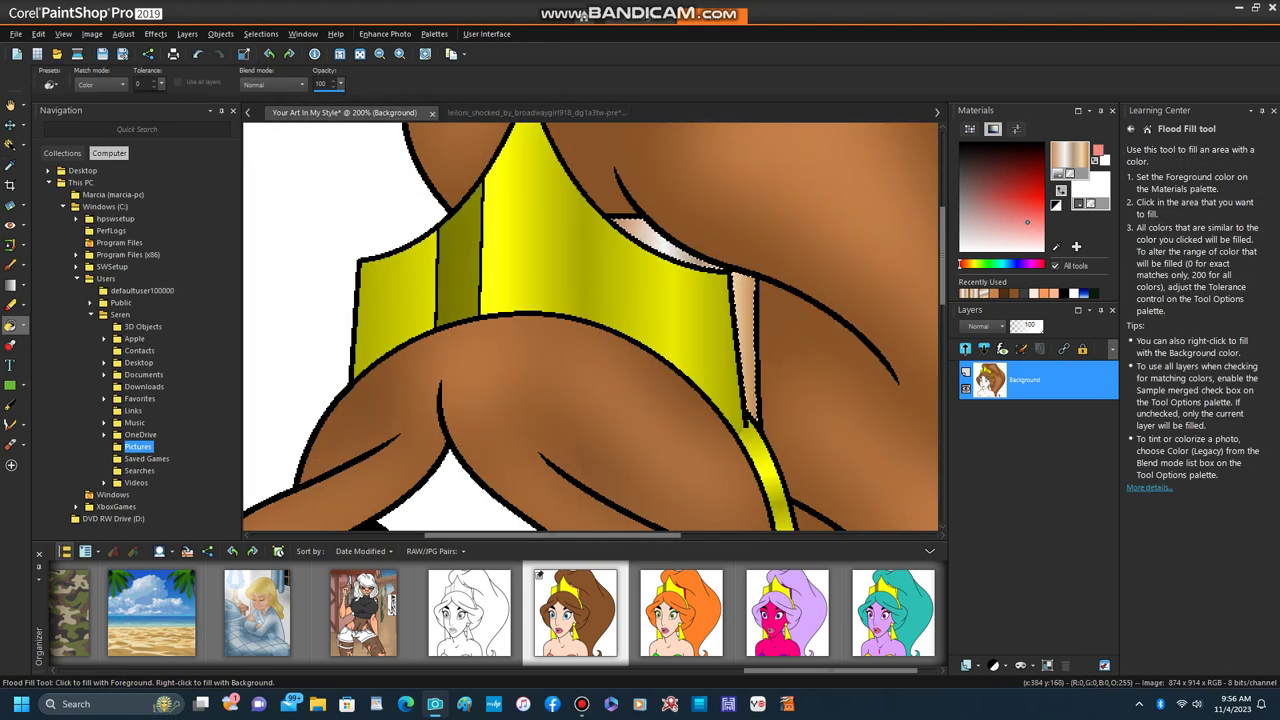
{"action": "left_click", "coordinate": [23, 326]}
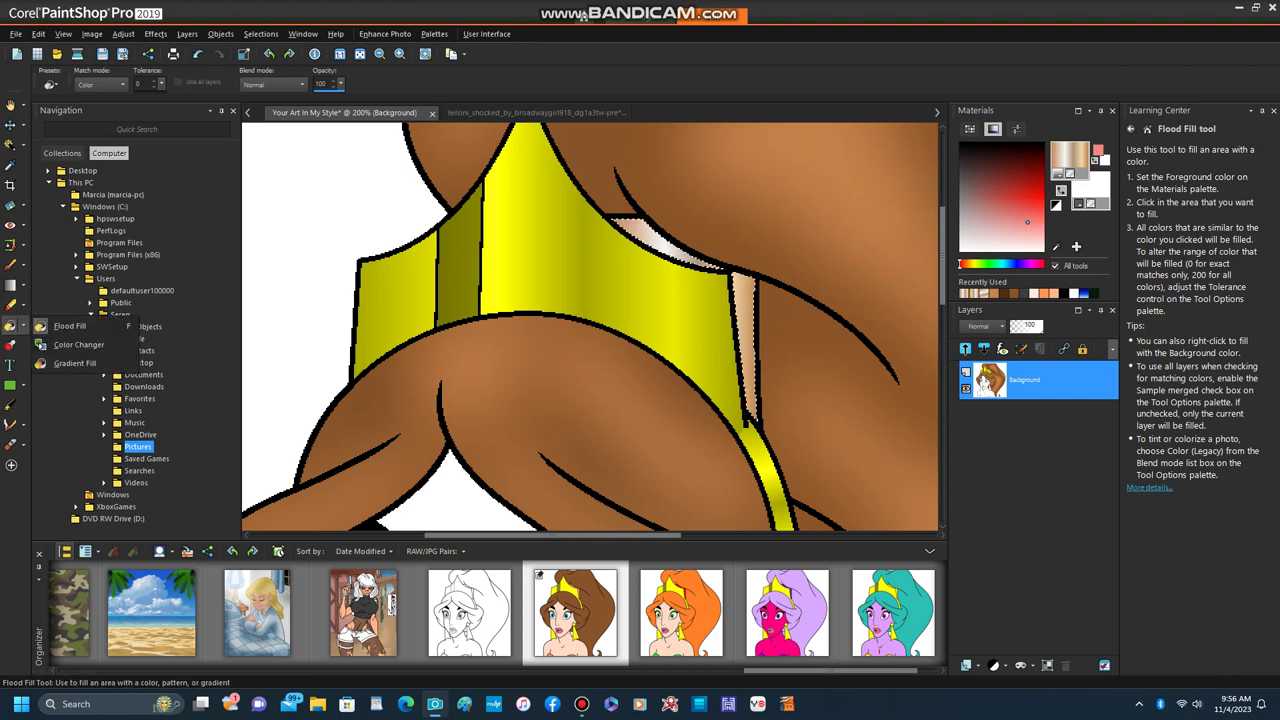
{"action": "left_click", "coordinate": [79, 344]}
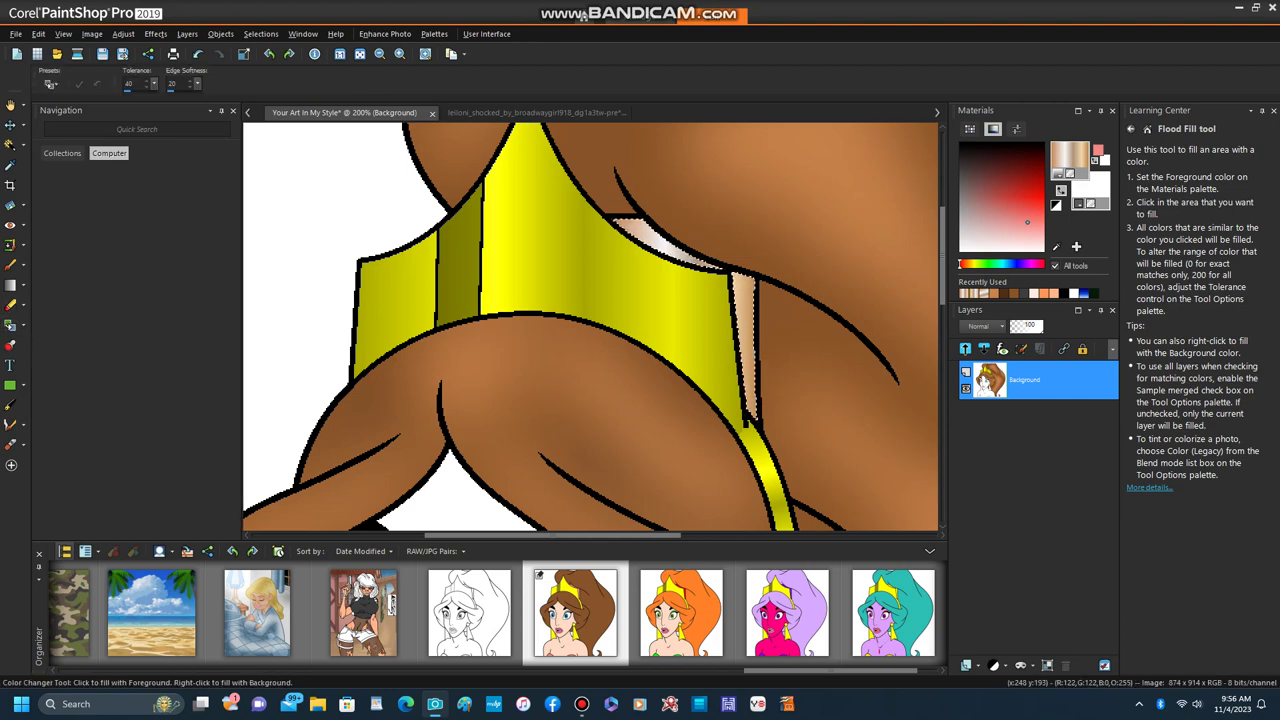
{"action": "left_click", "coordinate": [743, 299]}
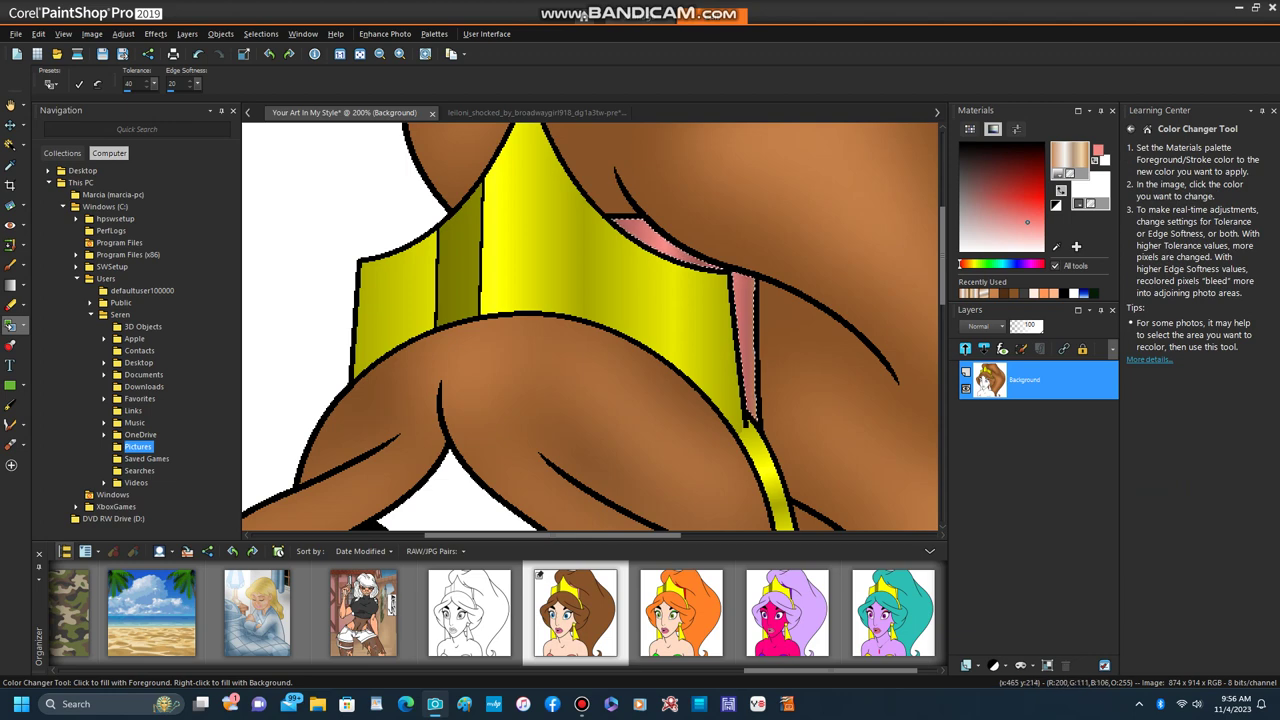
{"action": "scroll", "coordinate": [676, 242], "scroll_direction": "up", "scroll_amount": 3}
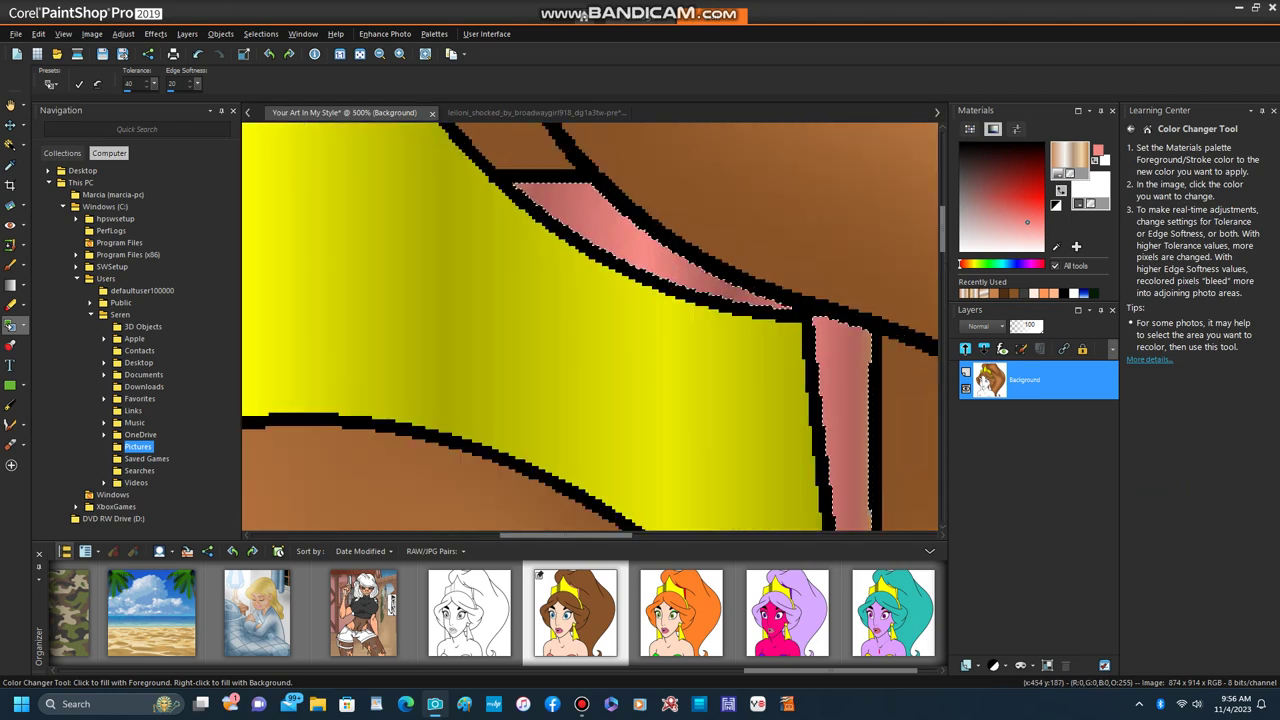
{"action": "scroll", "coordinate": [650, 230], "scroll_direction": "down", "scroll_amount": 4}
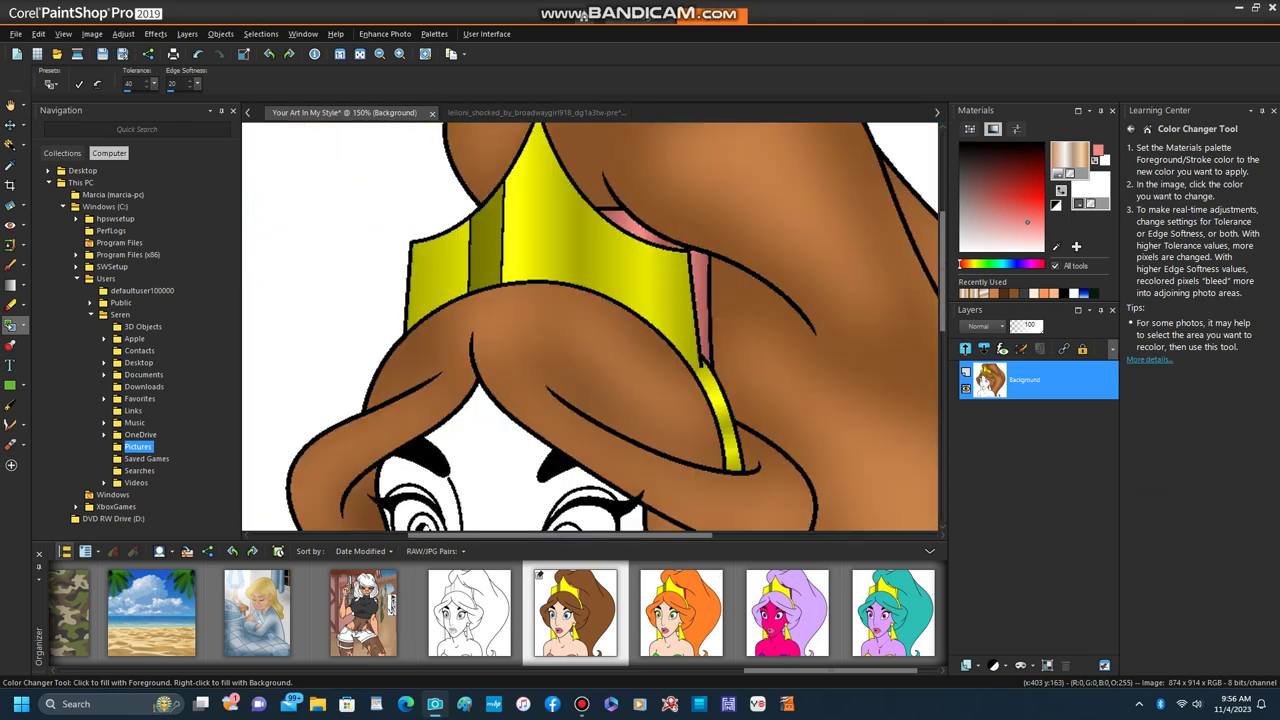
{"action": "scroll", "coordinate": [634, 208], "scroll_direction": "down", "scroll_amount": 2}
{"action": "scroll", "coordinate": [628, 230], "scroll_direction": "down", "scroll_amount": 1}
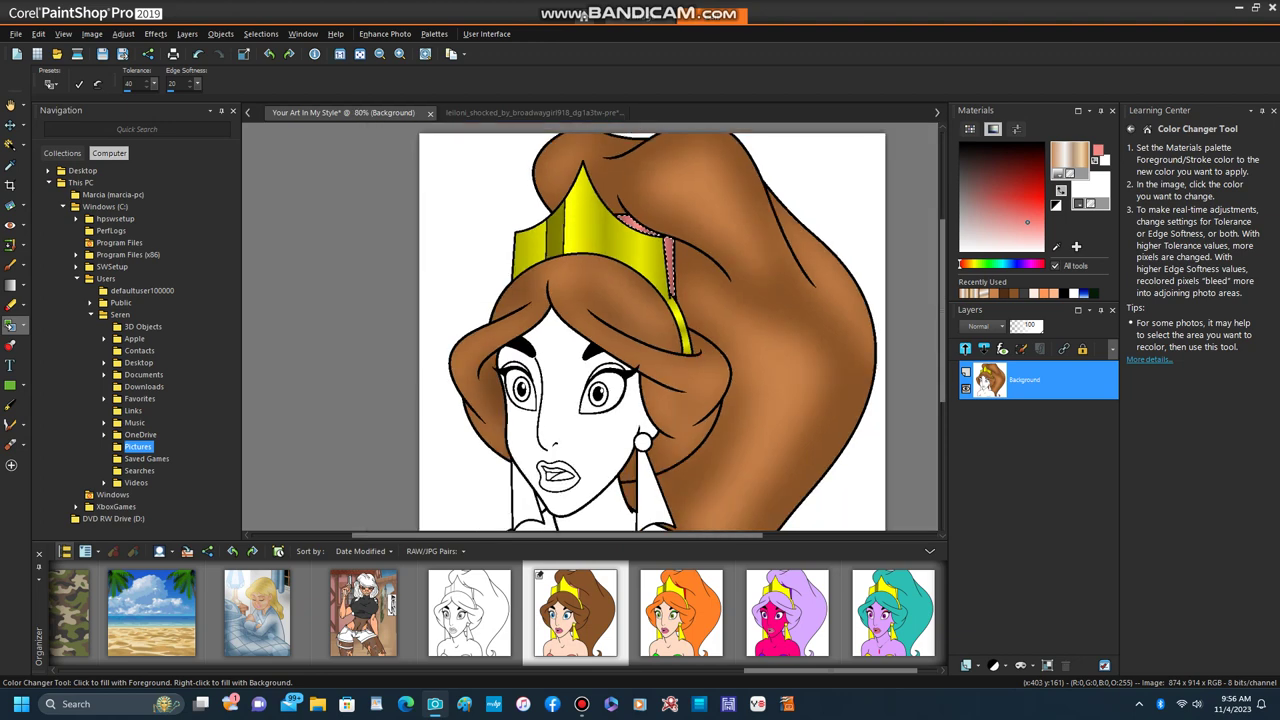
{"action": "scroll", "coordinate": [634, 230], "scroll_direction": "up", "scroll_amount": 2}
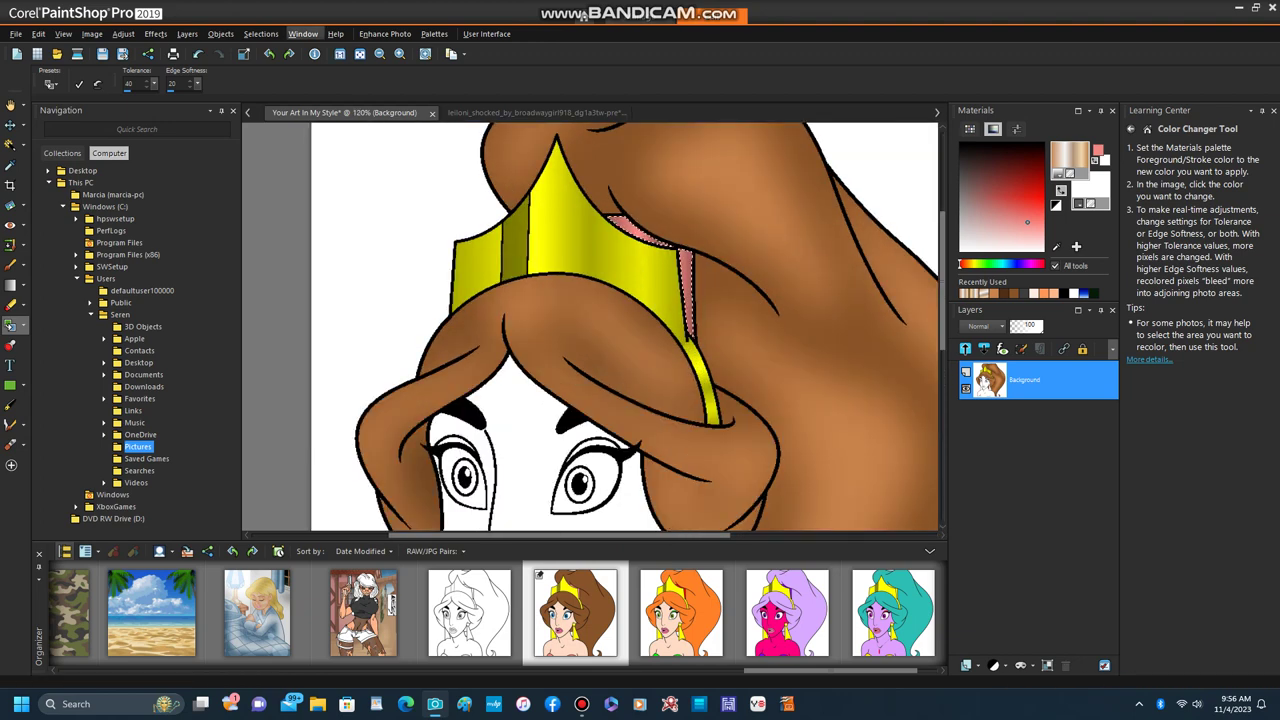
{"action": "left_click", "coordinate": [263, 34]}
{"action": "left_click", "coordinate": [293, 70]}
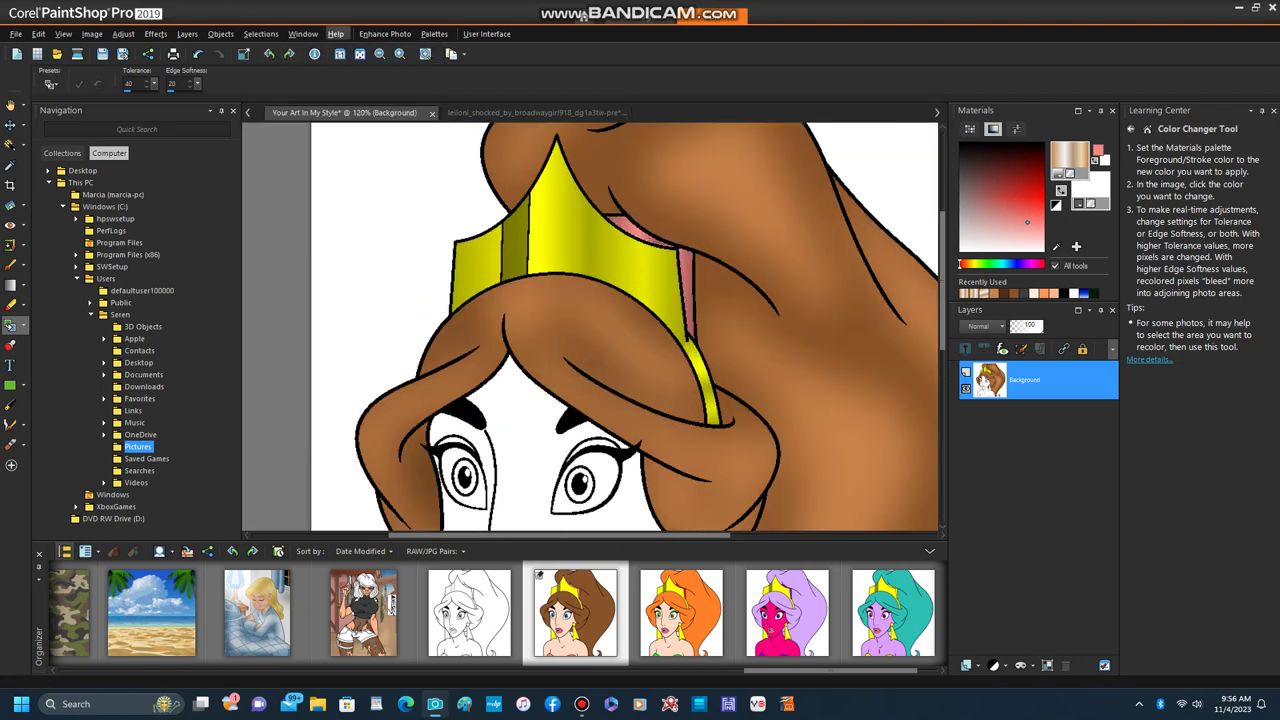
Step: Check the earrings in the reference image and select the left earring in Your Art In My Style with the Magic Wand
{"action": "scroll", "coordinate": [600, 300], "scroll_direction": "down", "scroll_amount": 4}
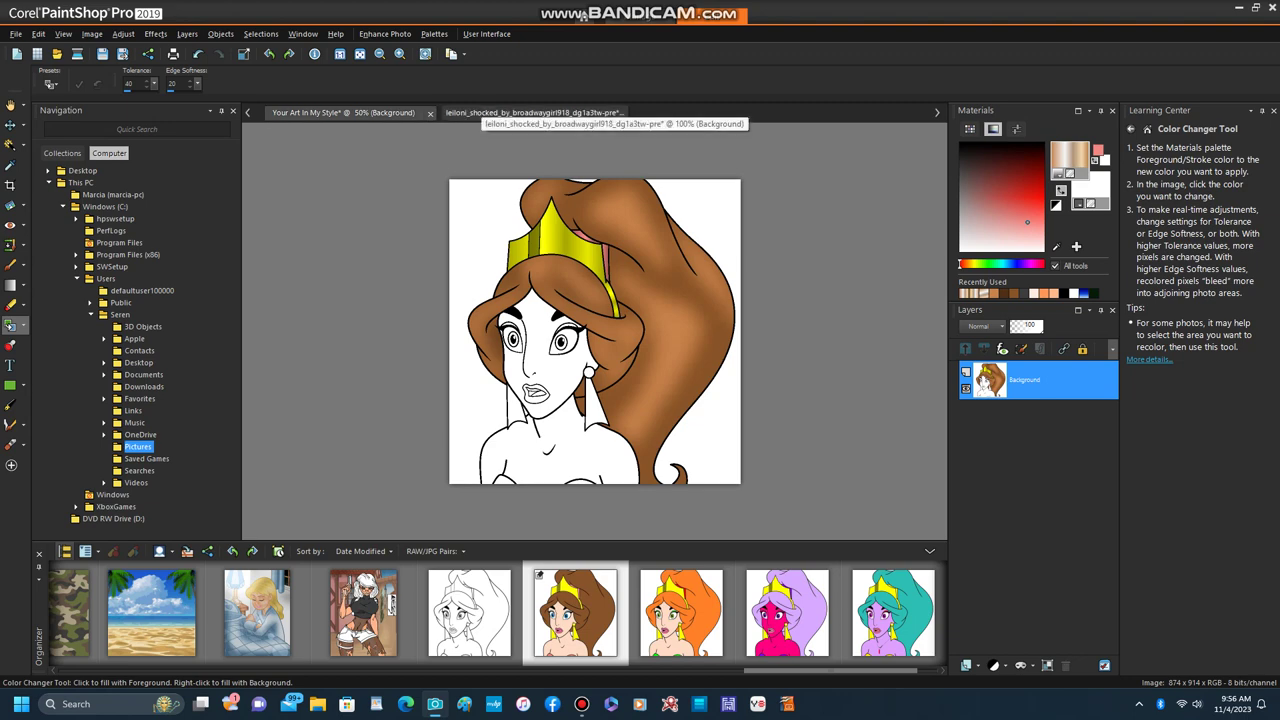
{"action": "left_click", "coordinate": [532, 112]}
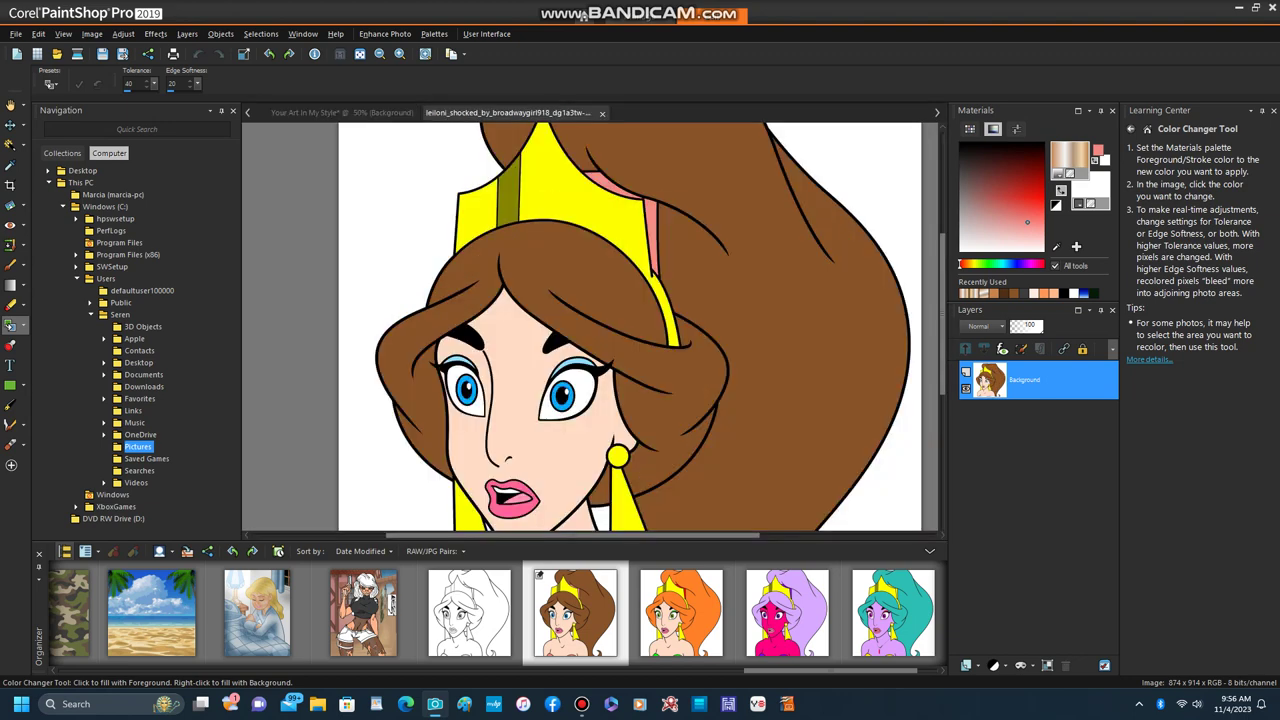
{"action": "scroll", "coordinate": [576, 219], "scroll_direction": "down", "scroll_amount": 2}
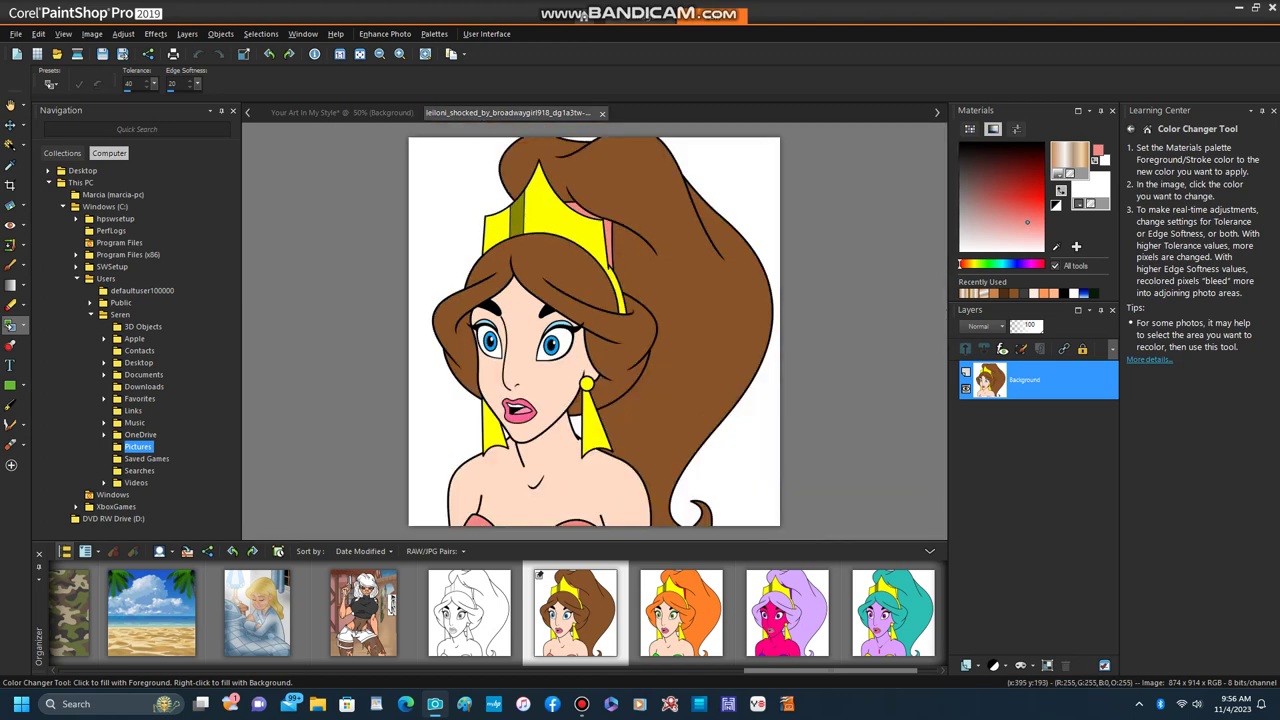
{"action": "left_click", "coordinate": [10, 144]}
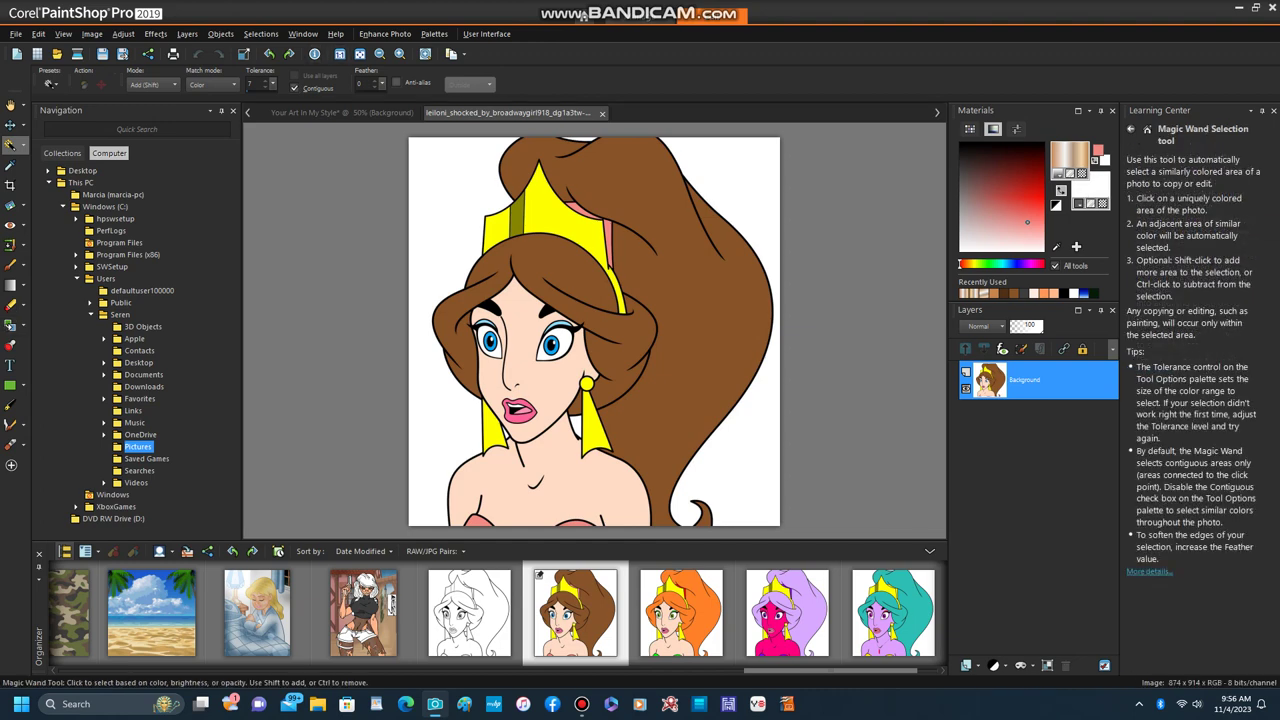
{"action": "left_click", "coordinate": [342, 113]}
{"action": "left_click", "coordinate": [510, 398]}
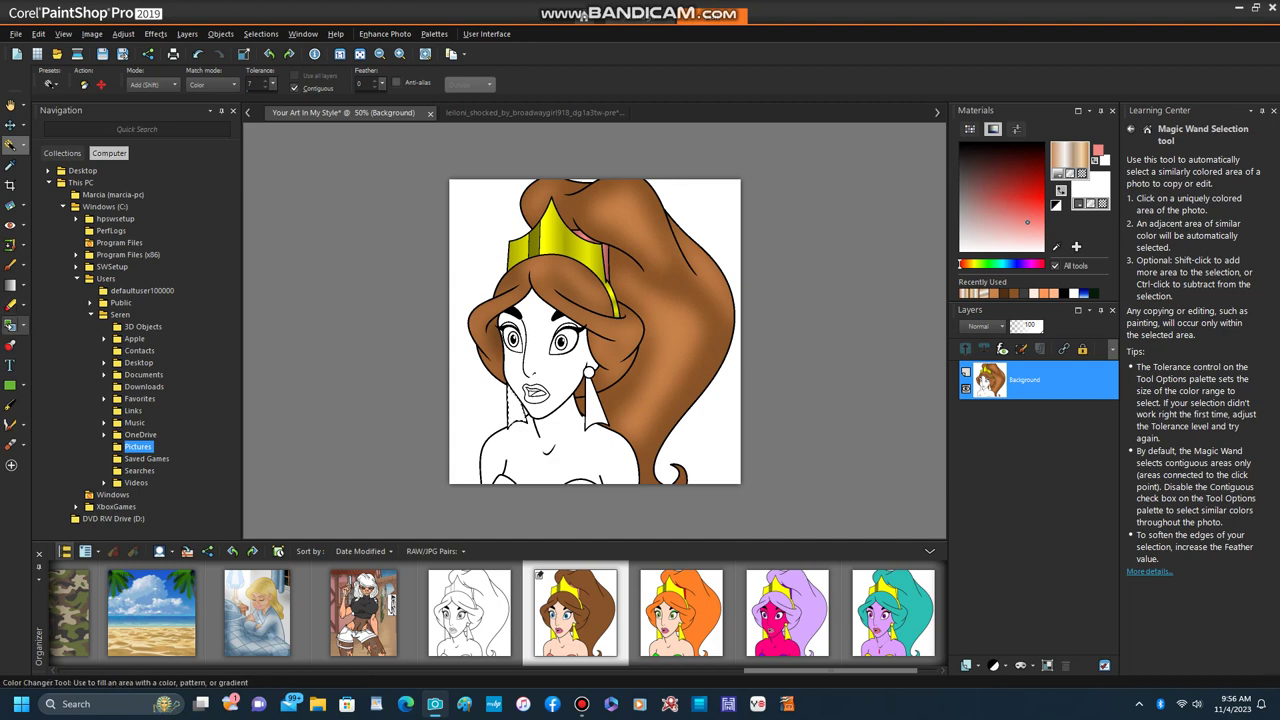
Step: Try filling the selected left earring with the current copper gradient using Flood Fill, and undo the fill
{"action": "left_click", "coordinate": [20, 326]}
{"action": "left_click", "coordinate": [80, 326]}
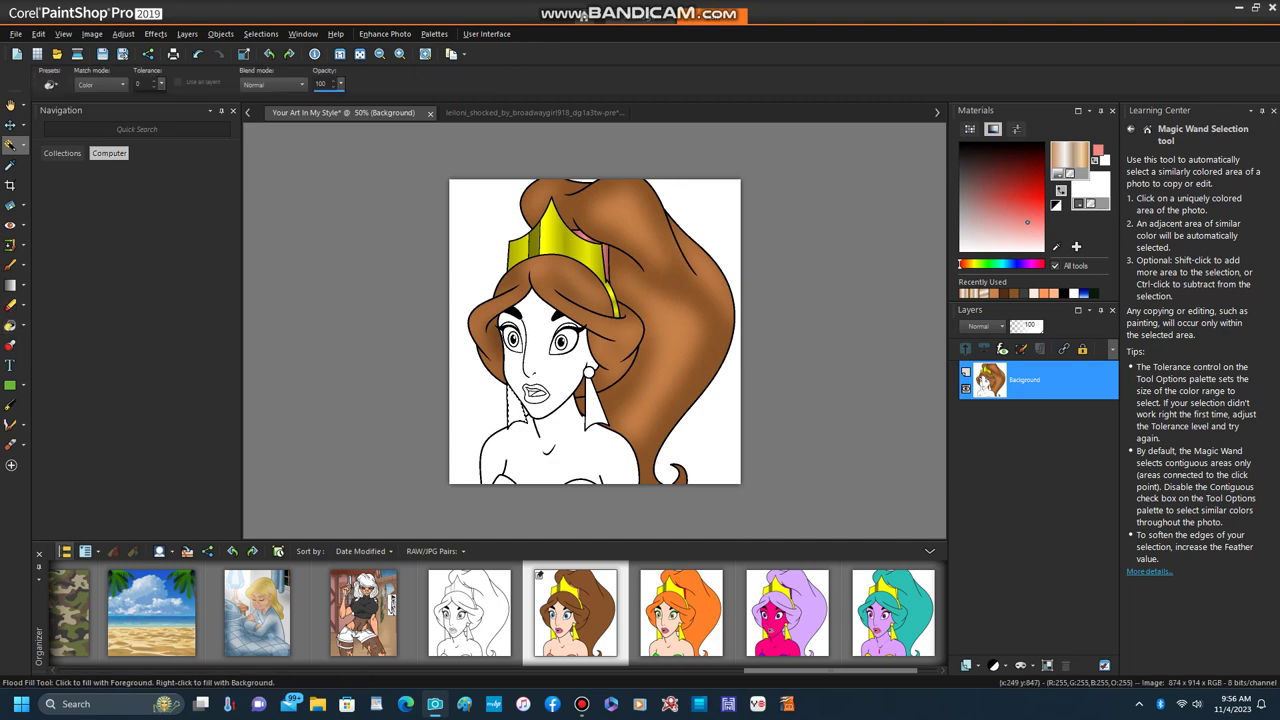
{"action": "scroll", "coordinate": [493, 420], "scroll_direction": "up", "scroll_amount": 2}
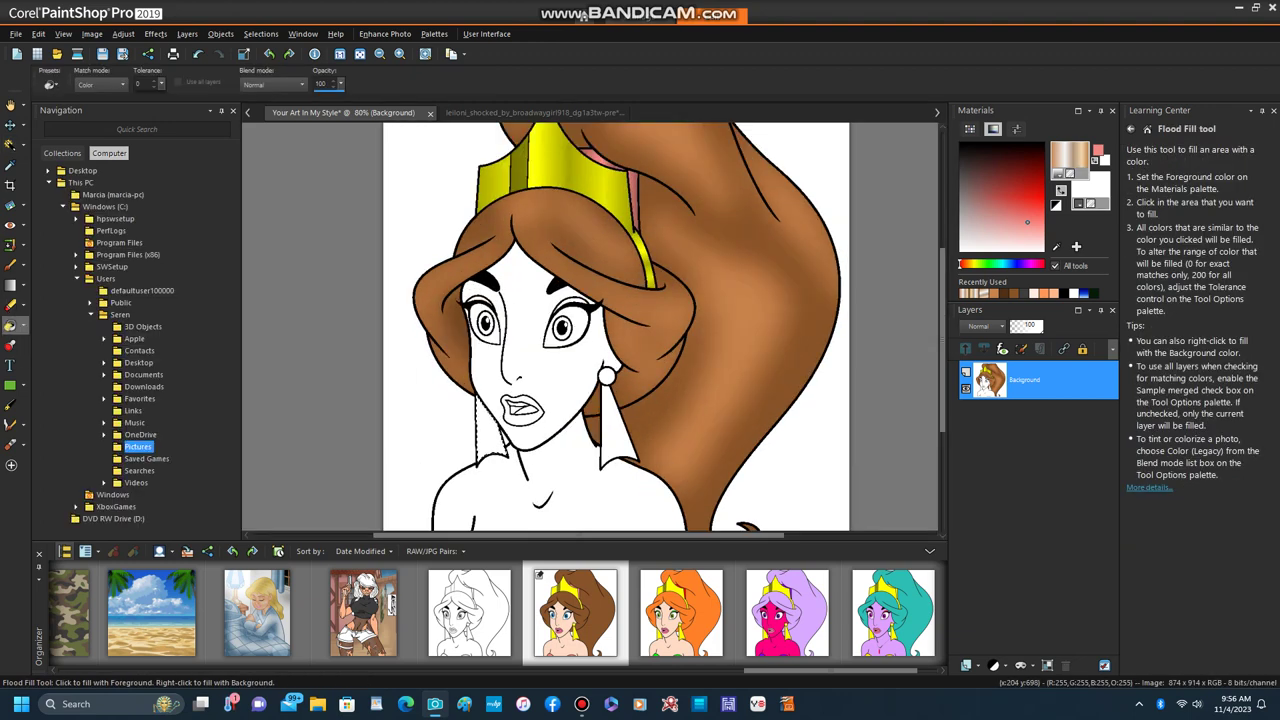
{"action": "left_click", "coordinate": [492, 430]}
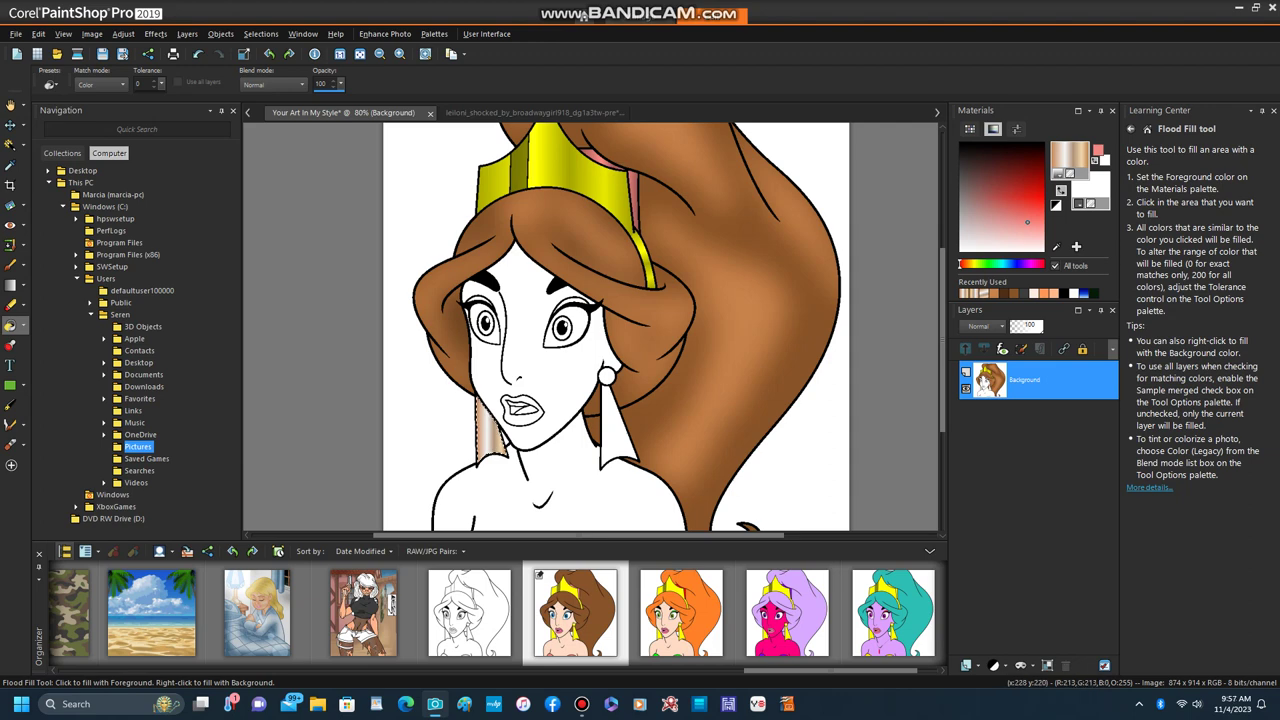
{"action": "left_click", "coordinate": [198, 54]}
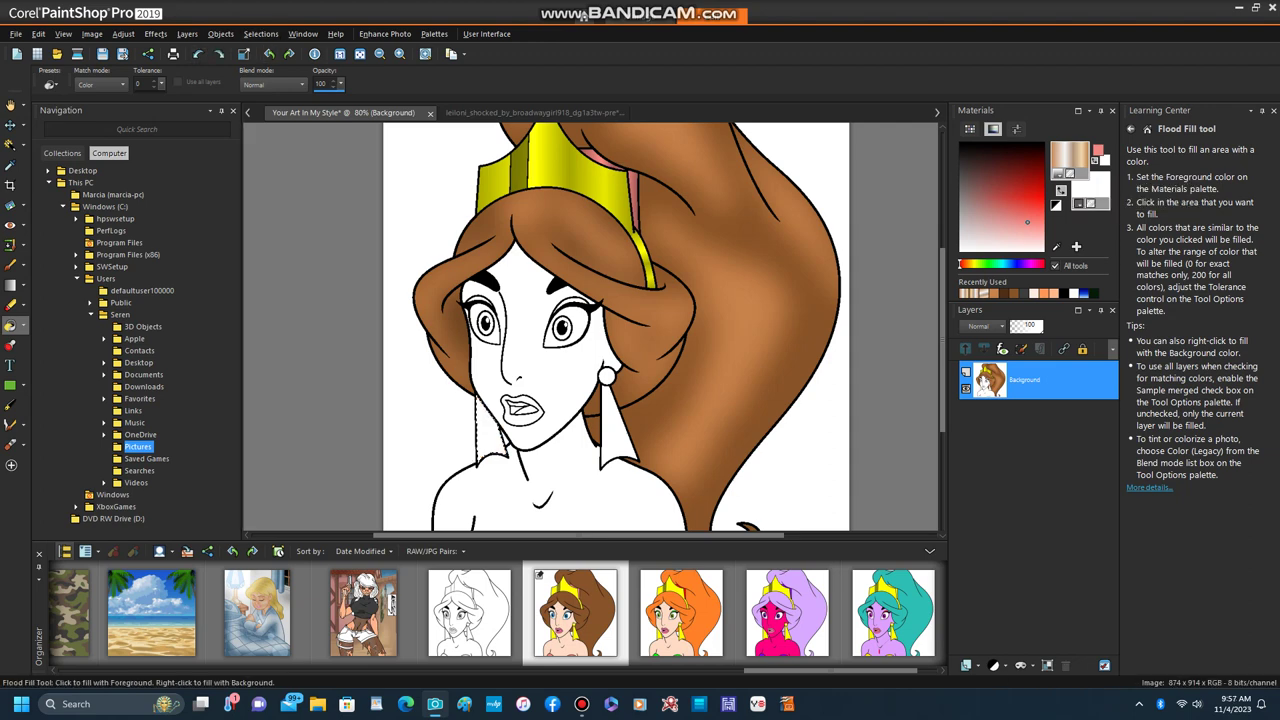
Step: Set the copper gradient's angle to 80 and fill the selected left earring with it
{"action": "left_click", "coordinate": [1069, 156]}
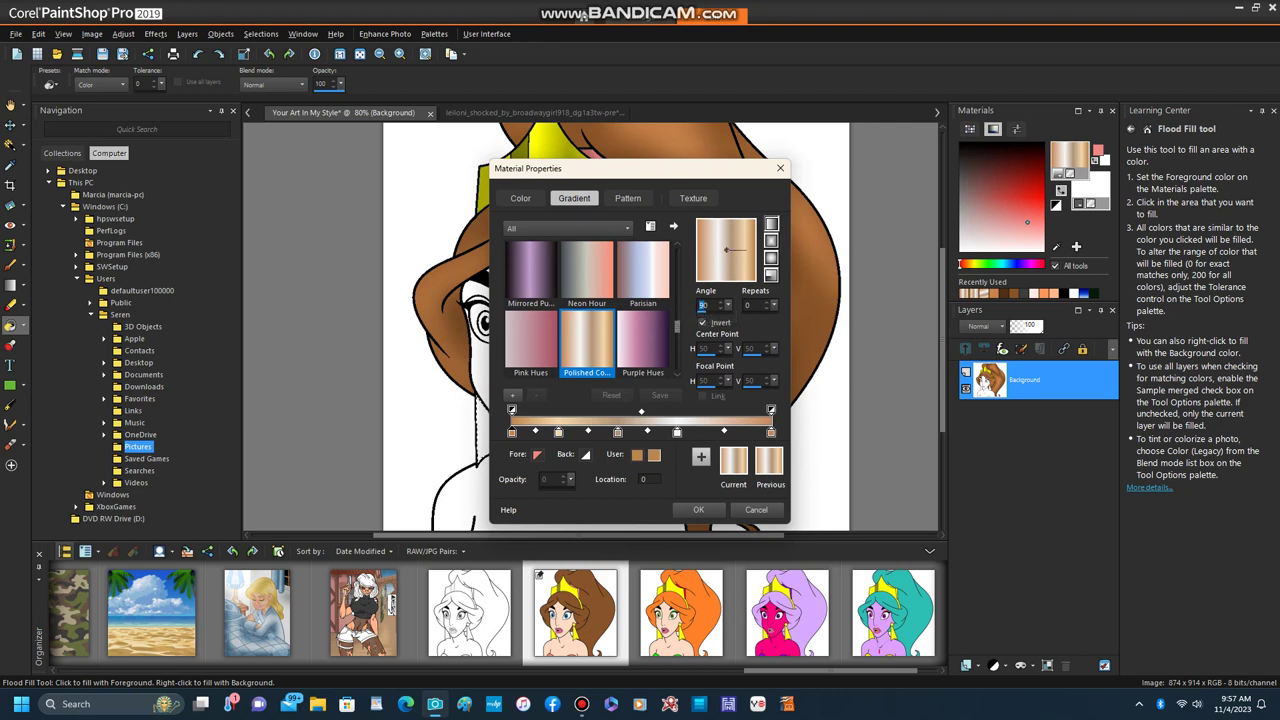
{"action": "type", "text": "80"}
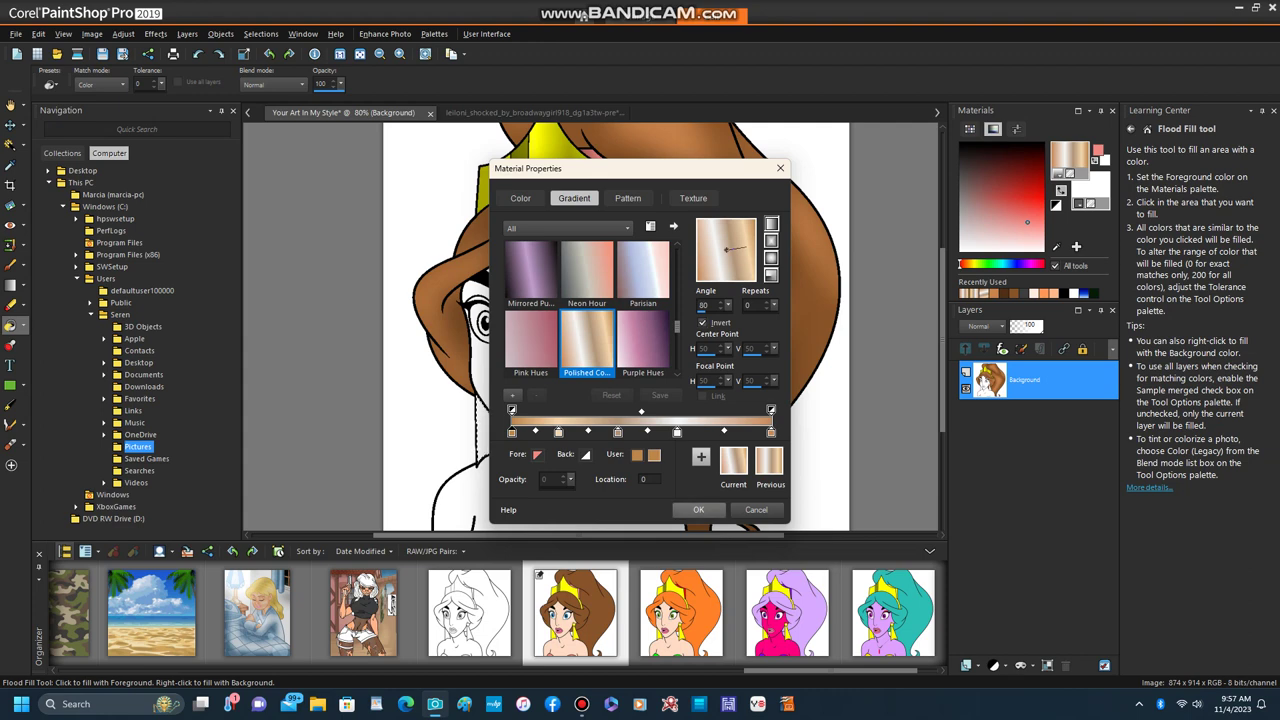
{"action": "key", "text": "Return"}
{"action": "left_click", "coordinate": [492, 432]}
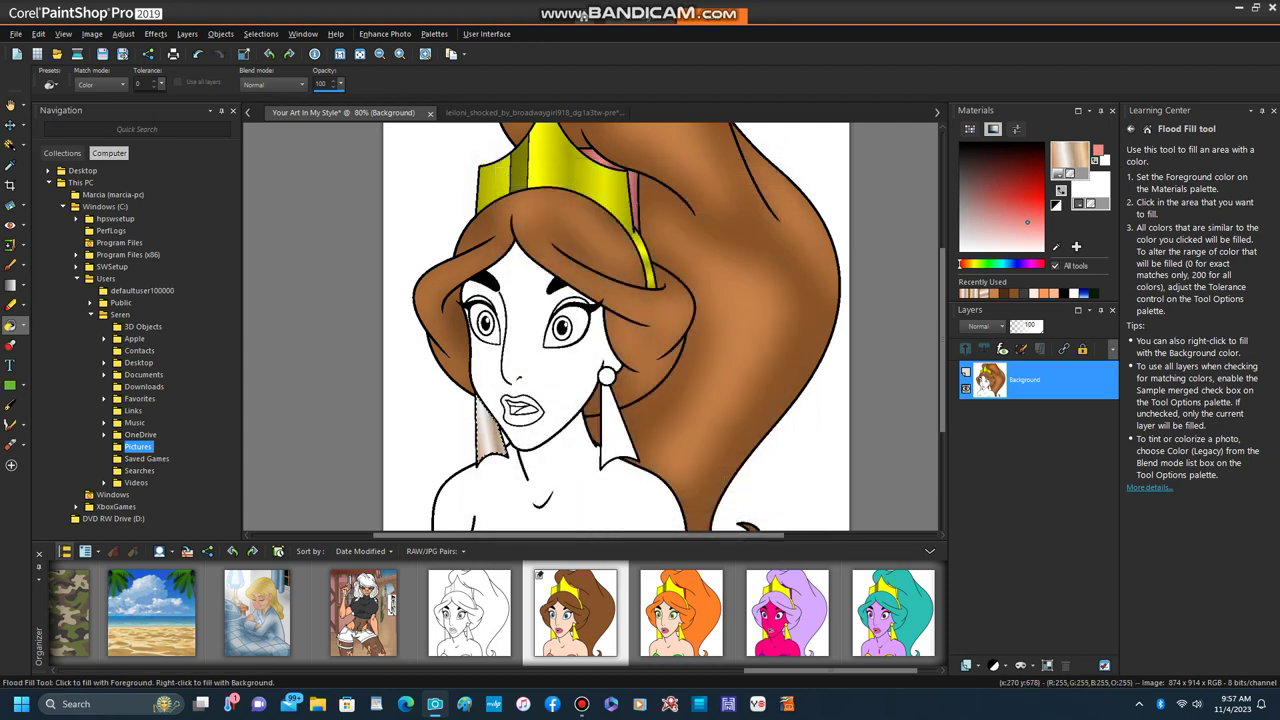
{"action": "scroll", "coordinate": [495, 432], "scroll_direction": "up", "scroll_amount": 2}
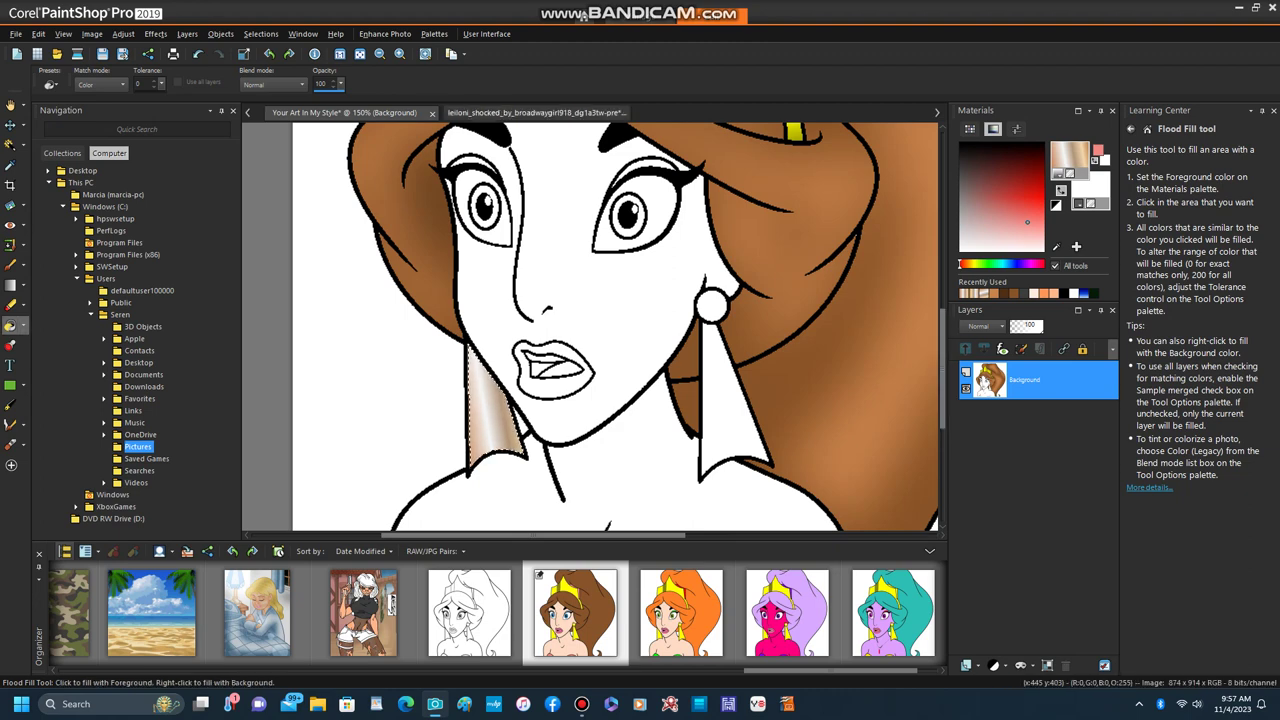
Step: Sample the yellow of the left earring in the reference image as the foreground color with the Dropper
{"action": "left_click", "coordinate": [520, 112]}
{"action": "left_click", "coordinate": [22, 326]}
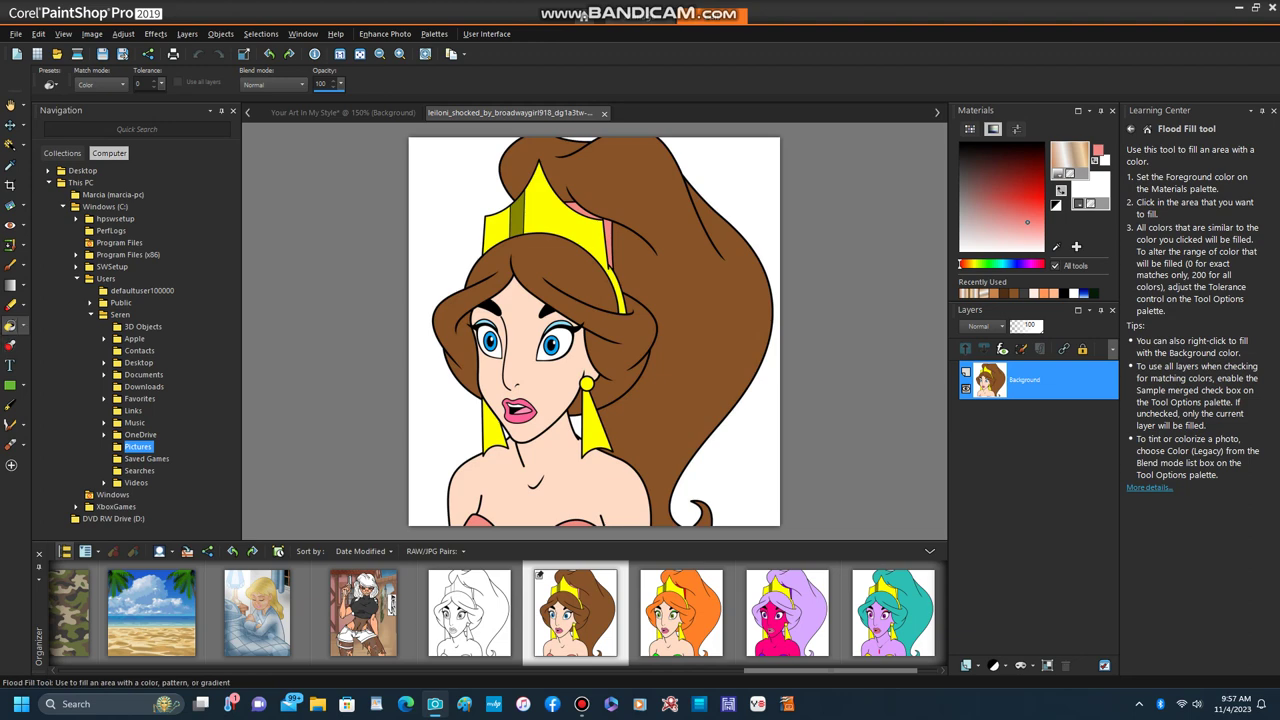
{"action": "left_click", "coordinate": [41, 345]}
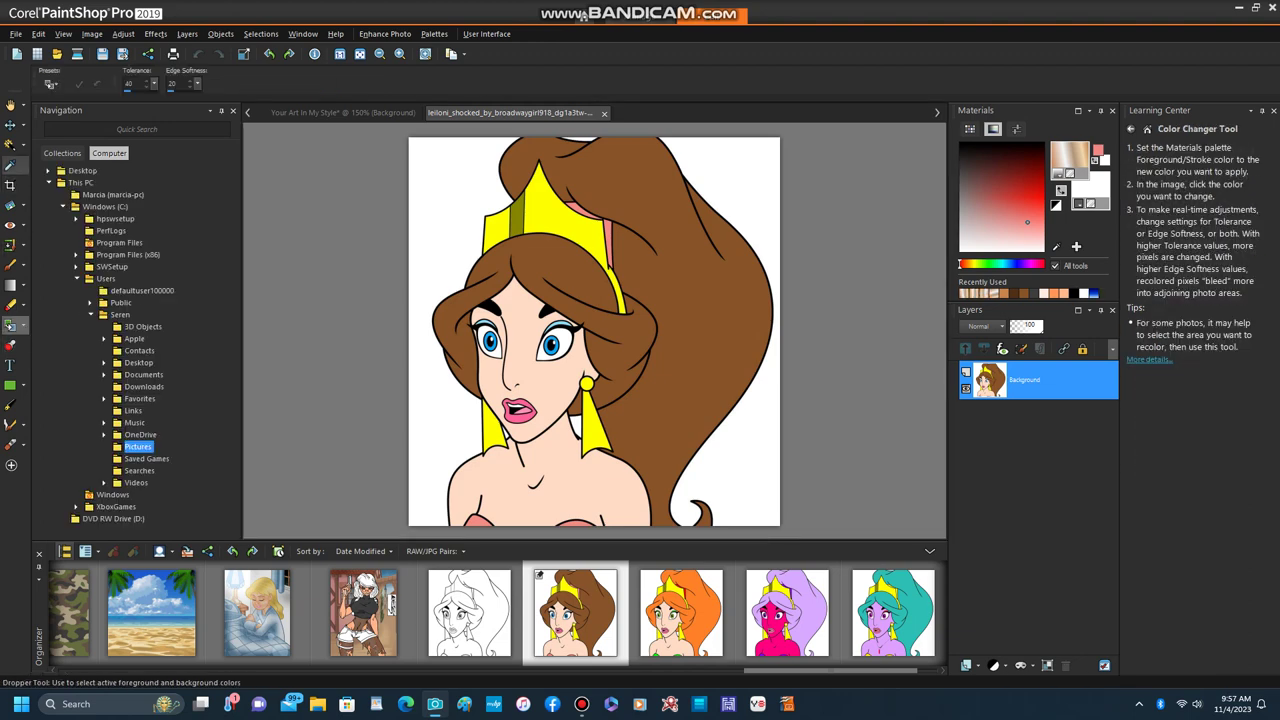
{"action": "left_click", "coordinate": [11, 164]}
{"action": "left_click", "coordinate": [489, 432]}
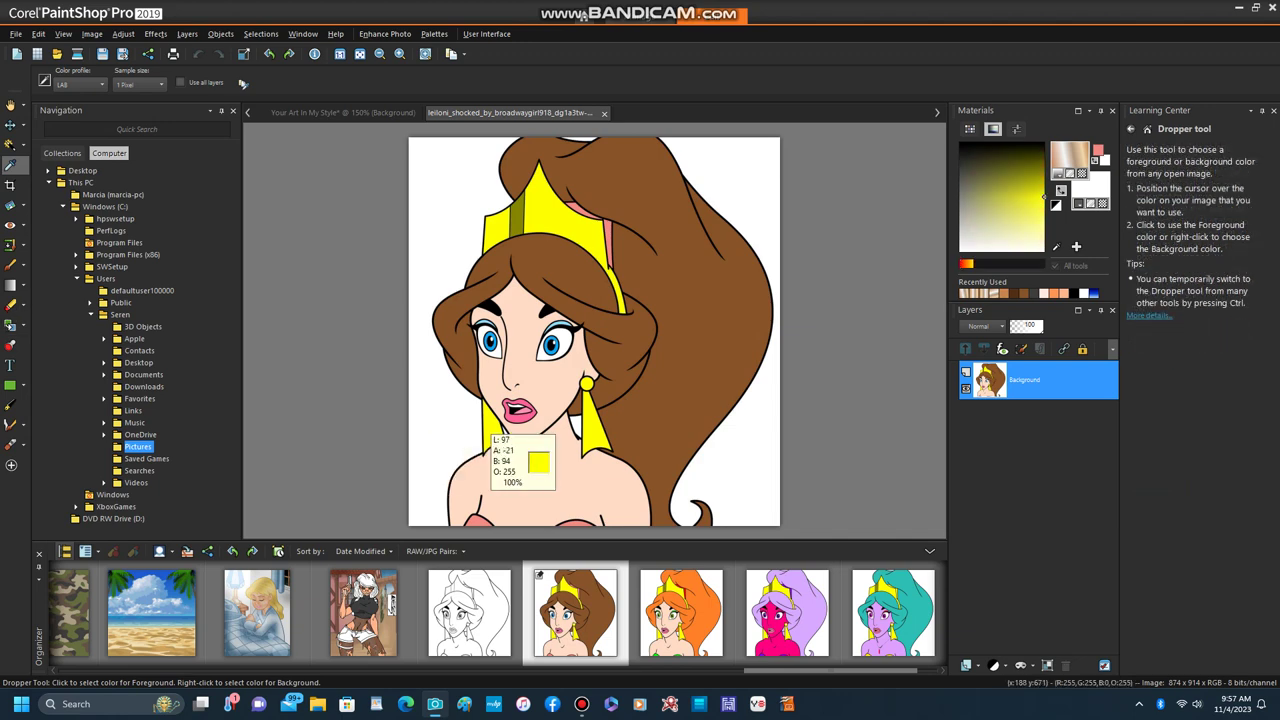
Step: Return to Your Art In My Style and recolor the selected left earring yellow with the Color Changer
{"action": "left_click", "coordinate": [342, 112]}
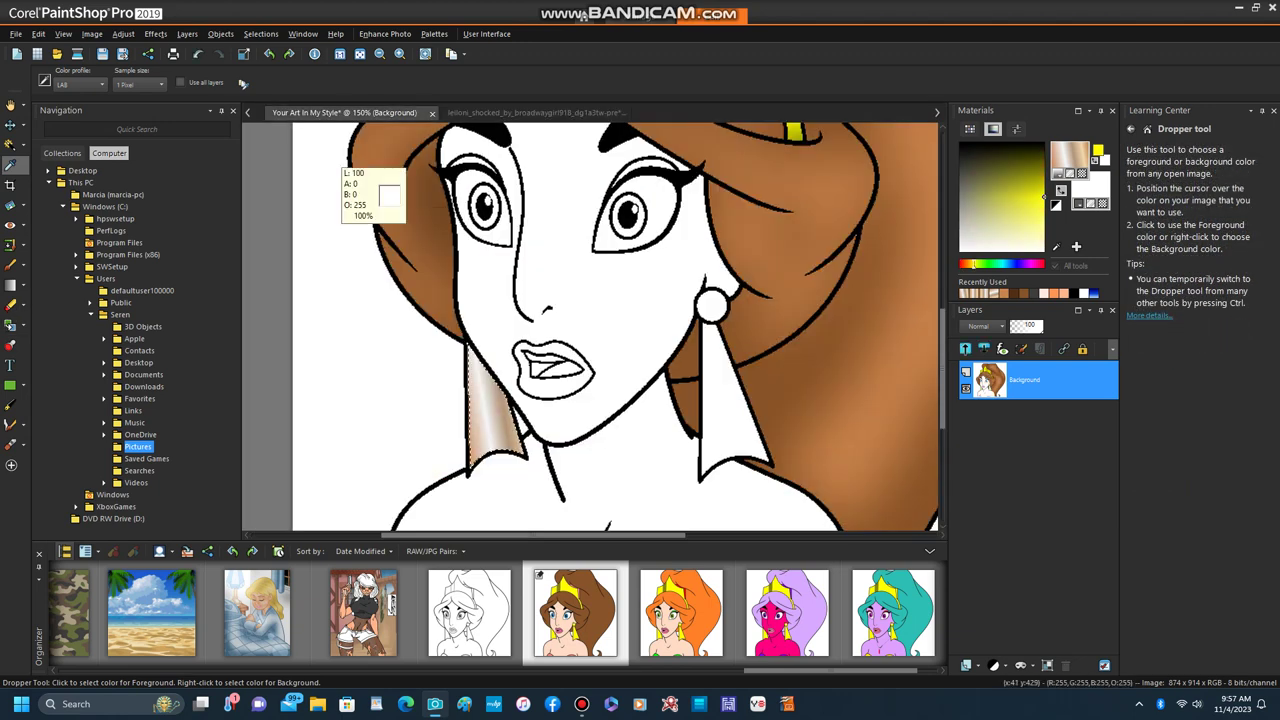
{"action": "left_click", "coordinate": [10, 325]}
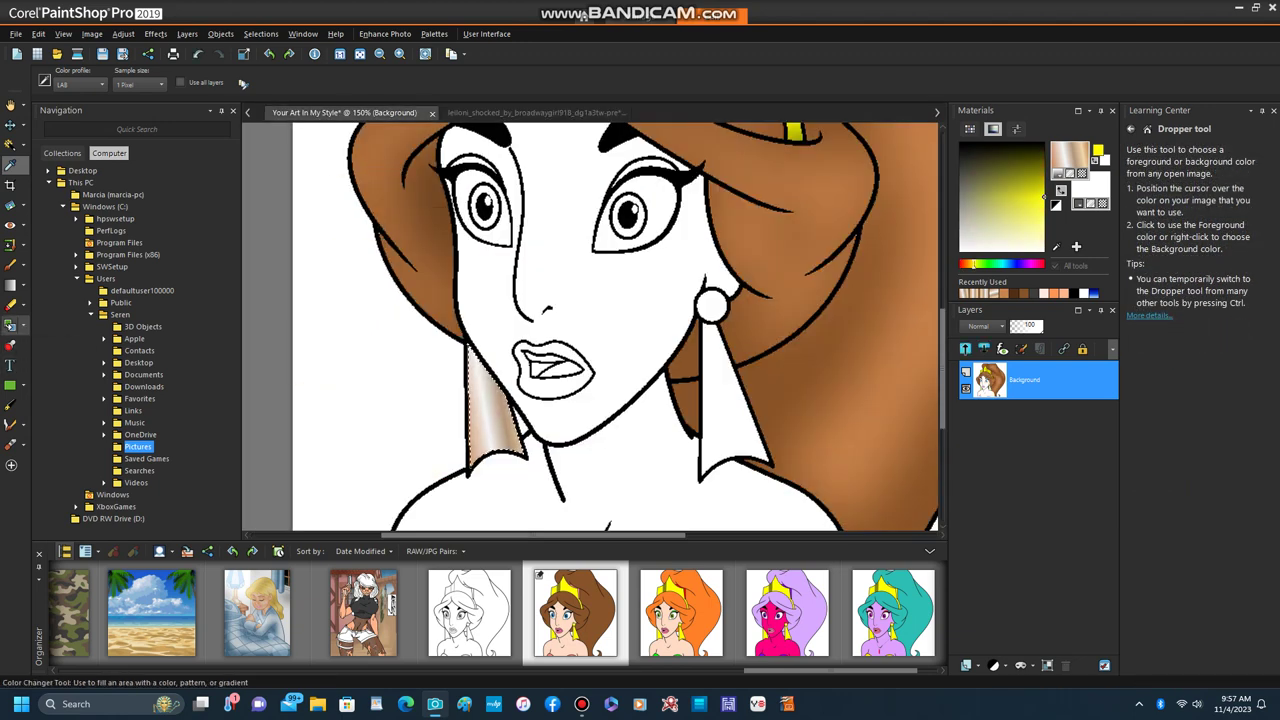
{"action": "left_click", "coordinate": [491, 435]}
{"action": "scroll", "coordinate": [491, 435], "scroll_direction": "up", "scroll_amount": 3}
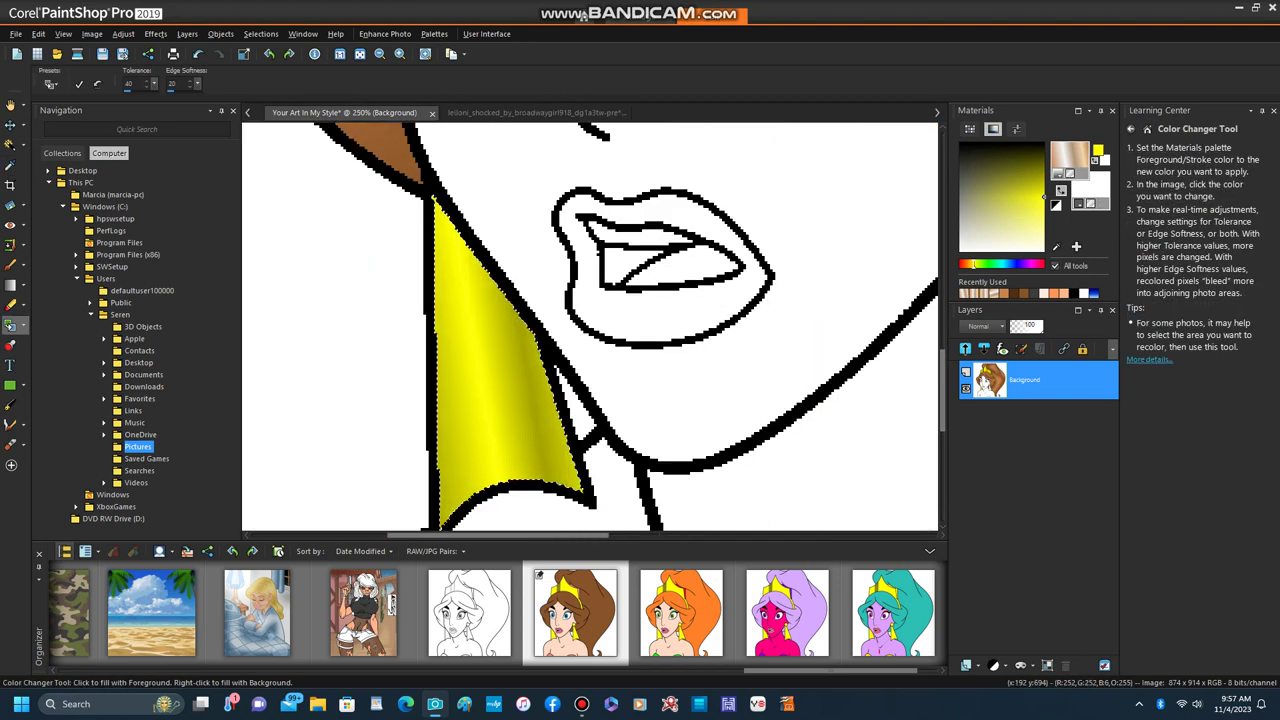
{"action": "scroll", "coordinate": [481, 405], "scroll_direction": "down", "scroll_amount": 3}
{"action": "scroll", "coordinate": [481, 405], "scroll_direction": "up", "scroll_amount": 2}
{"action": "scroll", "coordinate": [433, 310], "scroll_direction": "up", "scroll_amount": 2}
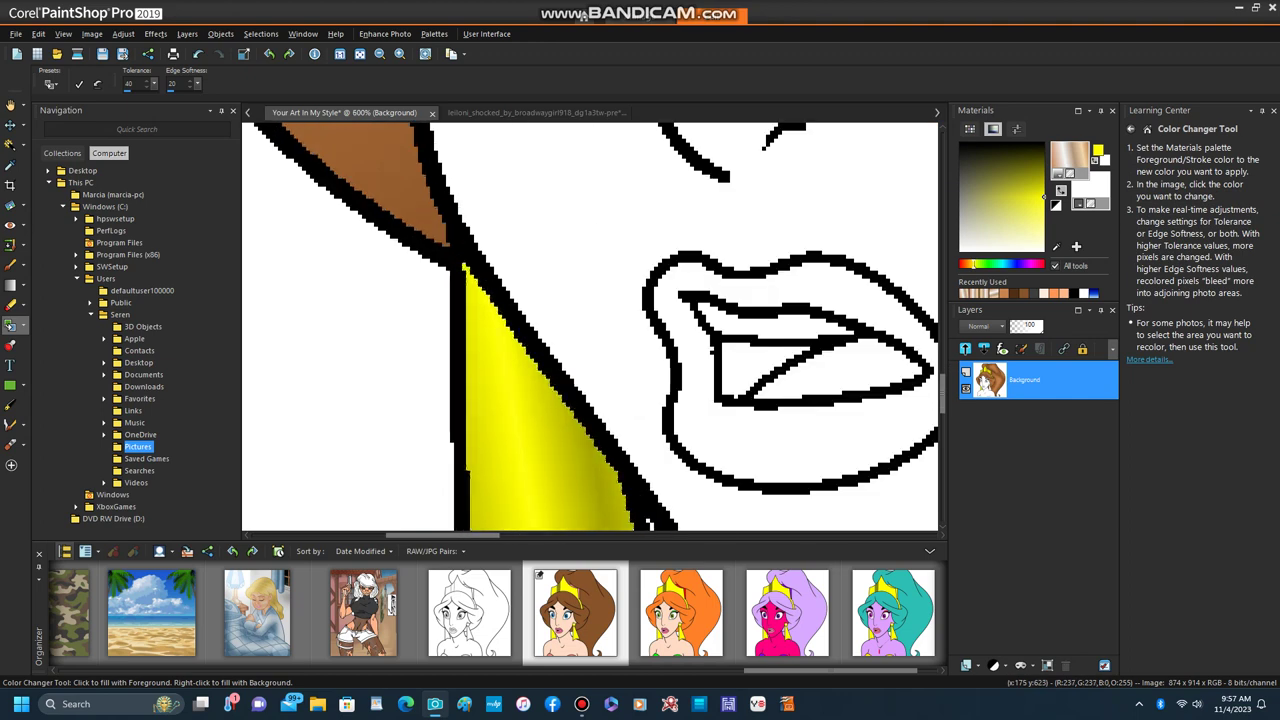
{"action": "scroll", "coordinate": [440, 302], "scroll_direction": "down", "scroll_amount": 1}
{"action": "scroll", "coordinate": [442, 292], "scroll_direction": "down", "scroll_amount": 3}
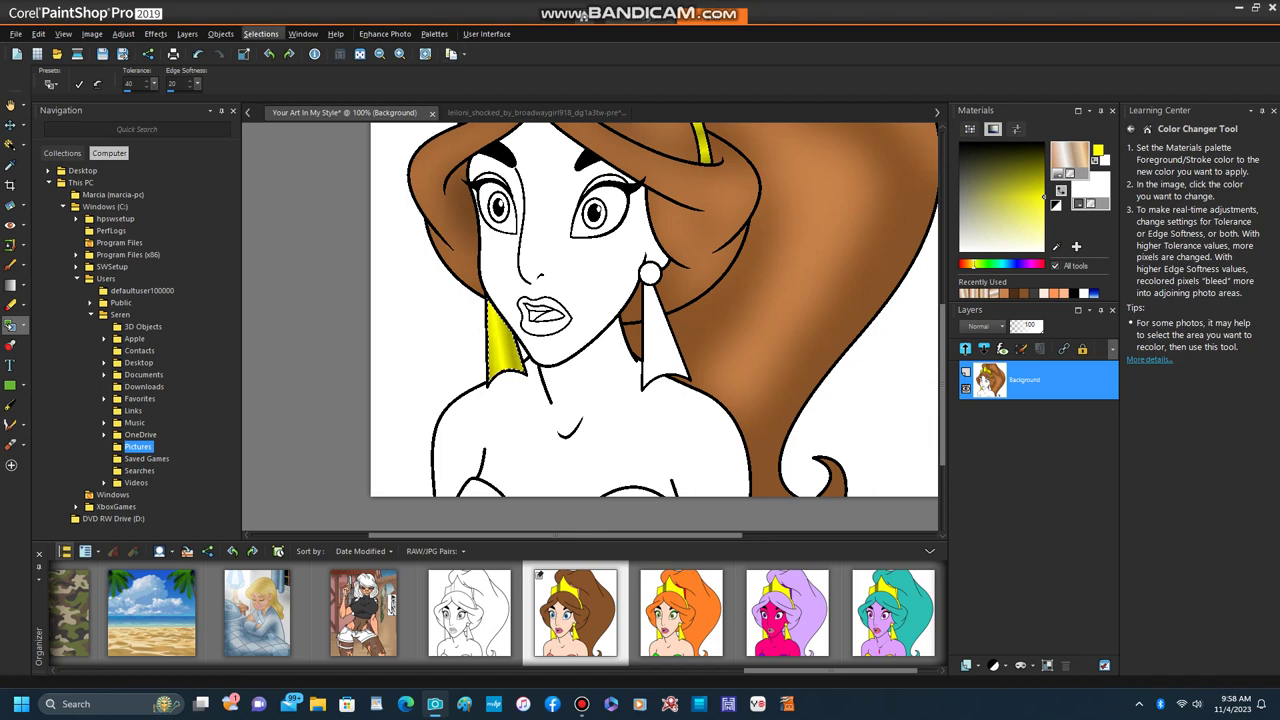
Step: Clear the selection and select the triangular drop of the right earring with the Magic Wand
{"action": "left_click", "coordinate": [261, 33]}
{"action": "left_click", "coordinate": [285, 71]}
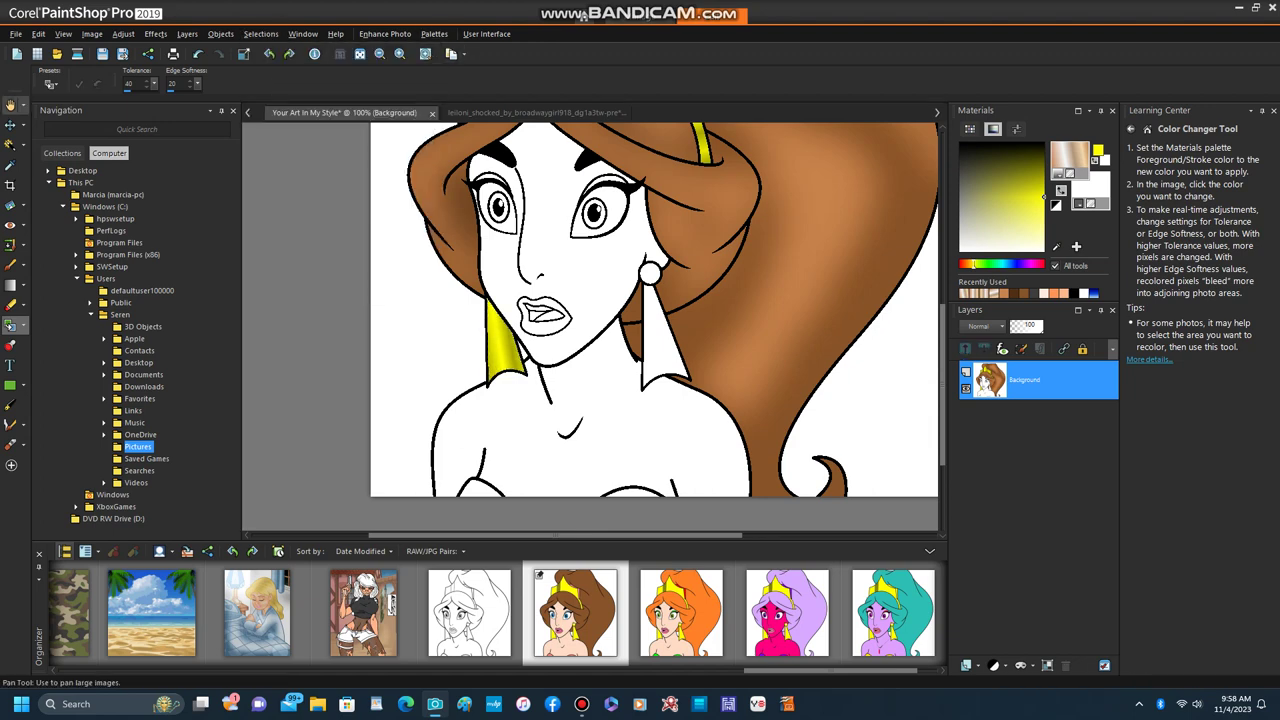
{"action": "left_click", "coordinate": [10, 125]}
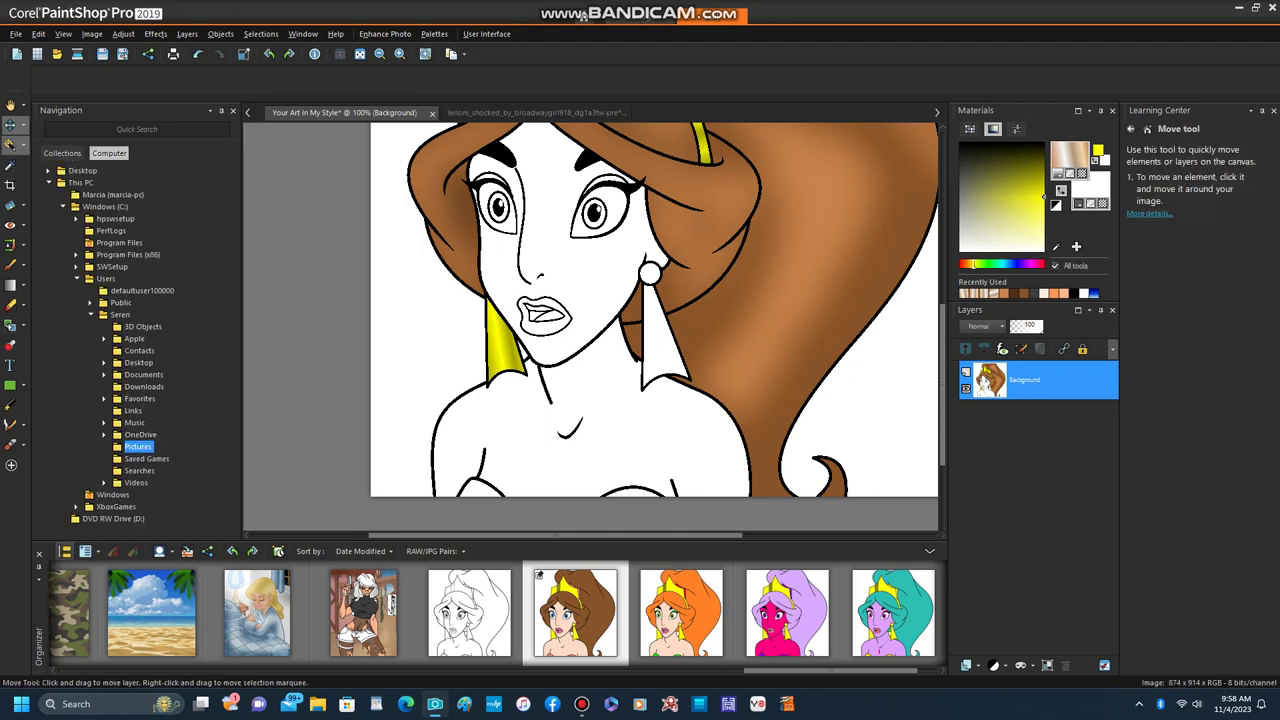
{"action": "left_click", "coordinate": [10, 144]}
{"action": "left_click", "coordinate": [652, 310]}
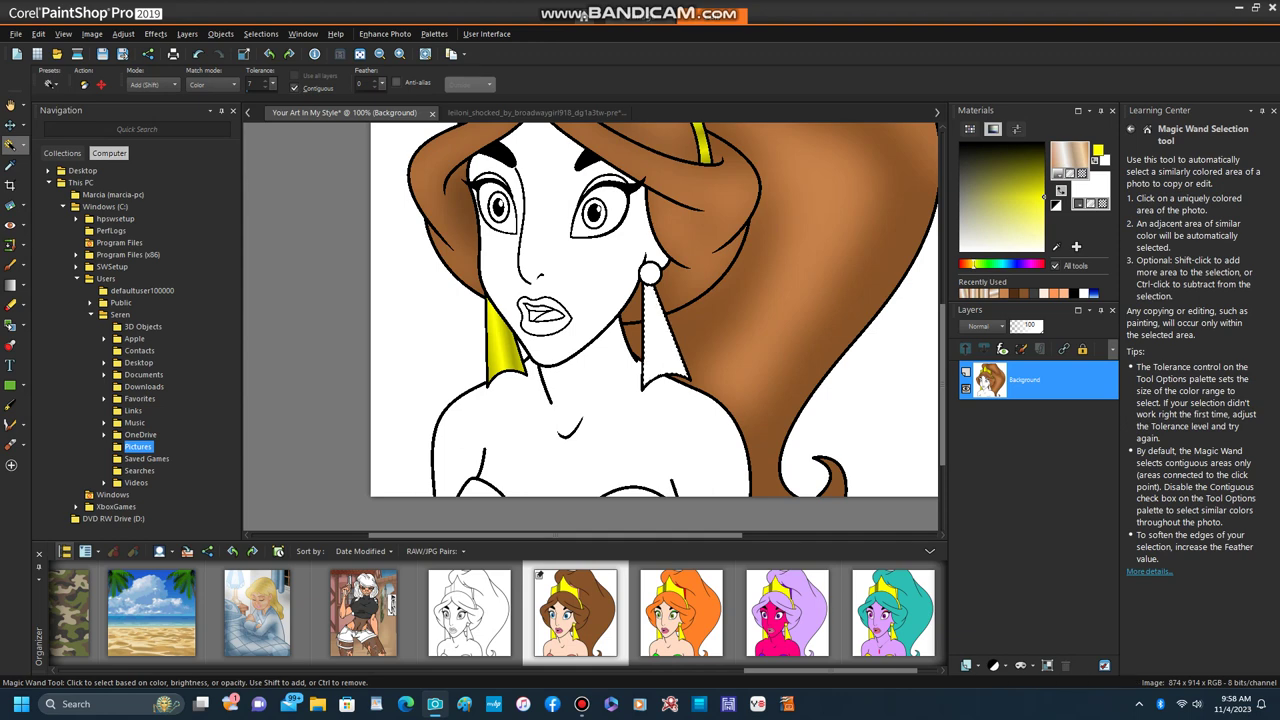
Step: Fill the selected right earring drop with the current copper gradient using Flood Fill
{"action": "left_click", "coordinate": [24, 325]}
{"action": "left_click", "coordinate": [75, 344]}
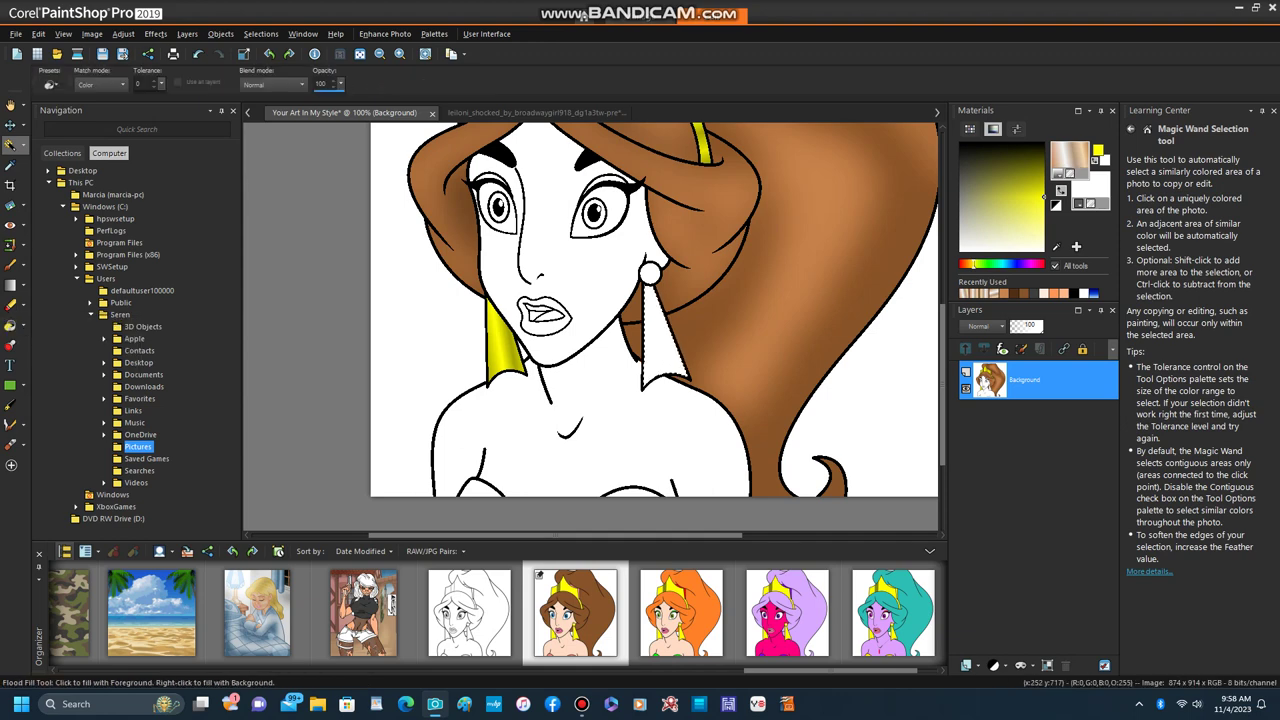
{"action": "left_click", "coordinate": [658, 345]}
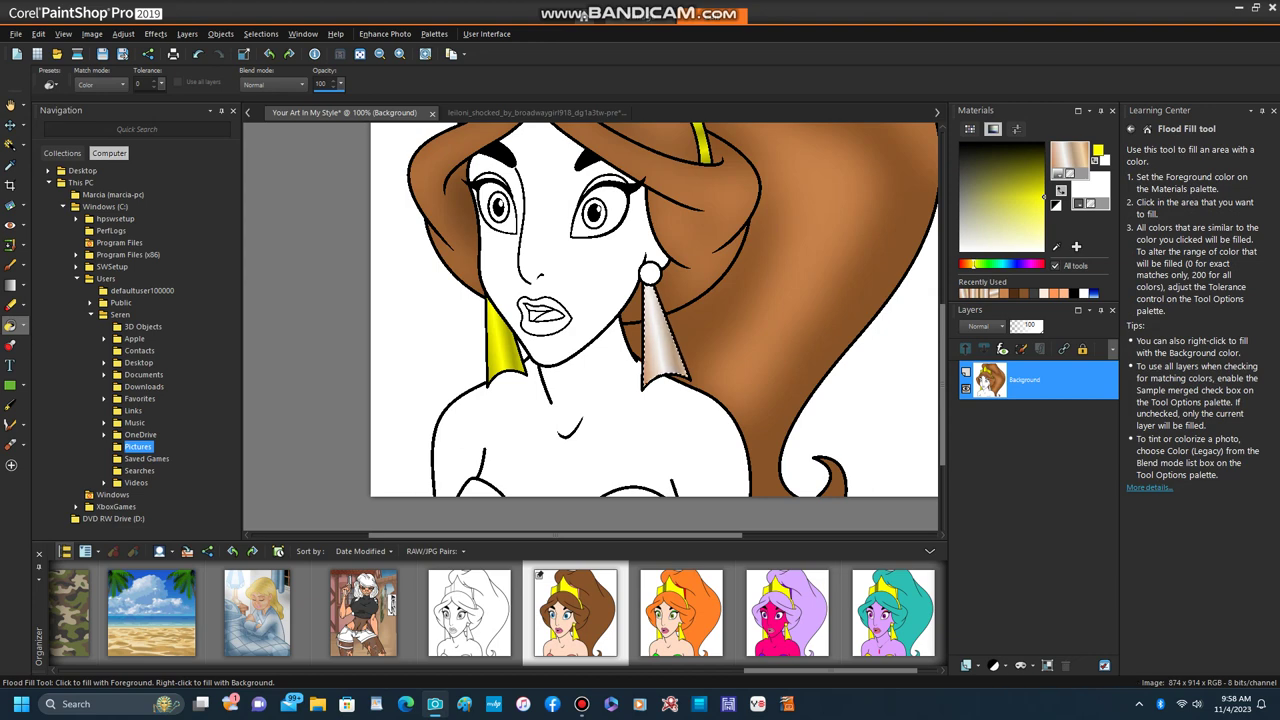
Step: Recolor the filled right earring drop yellow with the Color Changer and clear the selection
{"action": "left_click", "coordinate": [24, 325]}
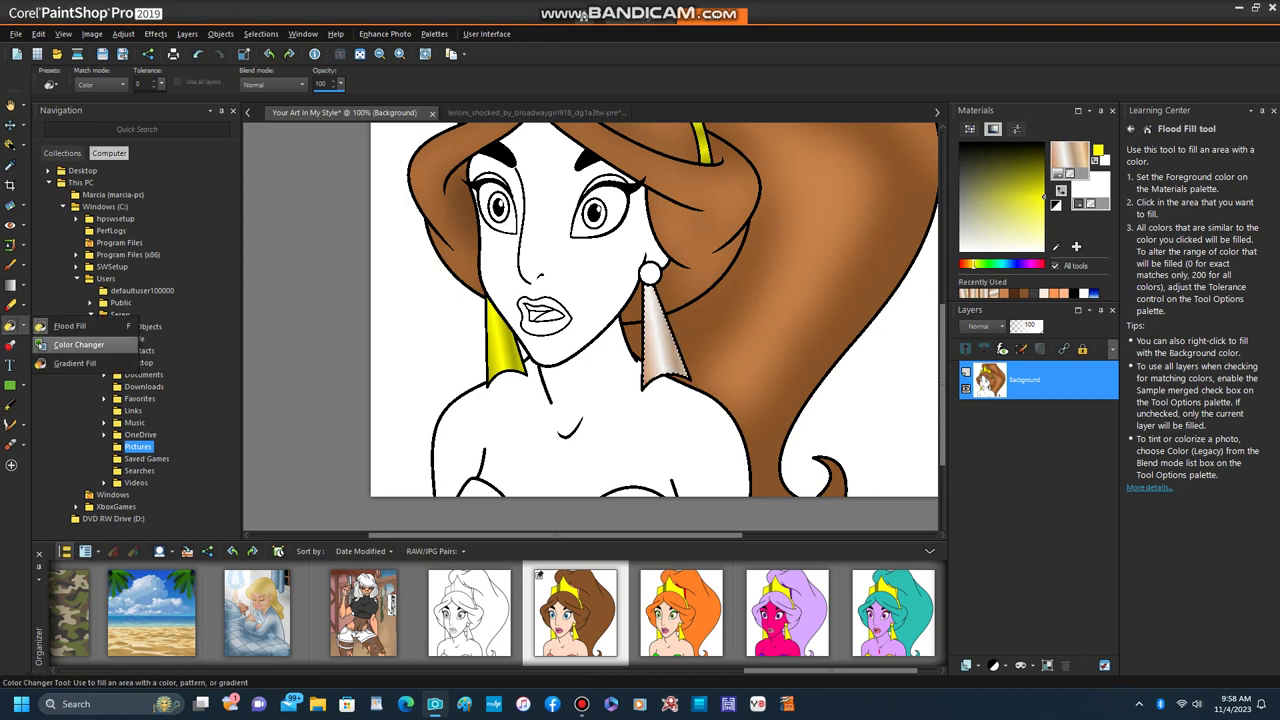
{"action": "left_click", "coordinate": [78, 344]}
{"action": "scroll", "coordinate": [640, 330], "scroll_direction": "up", "scroll_amount": 1}
{"action": "scroll", "coordinate": [659, 341], "scroll_direction": "up", "scroll_amount": 1}
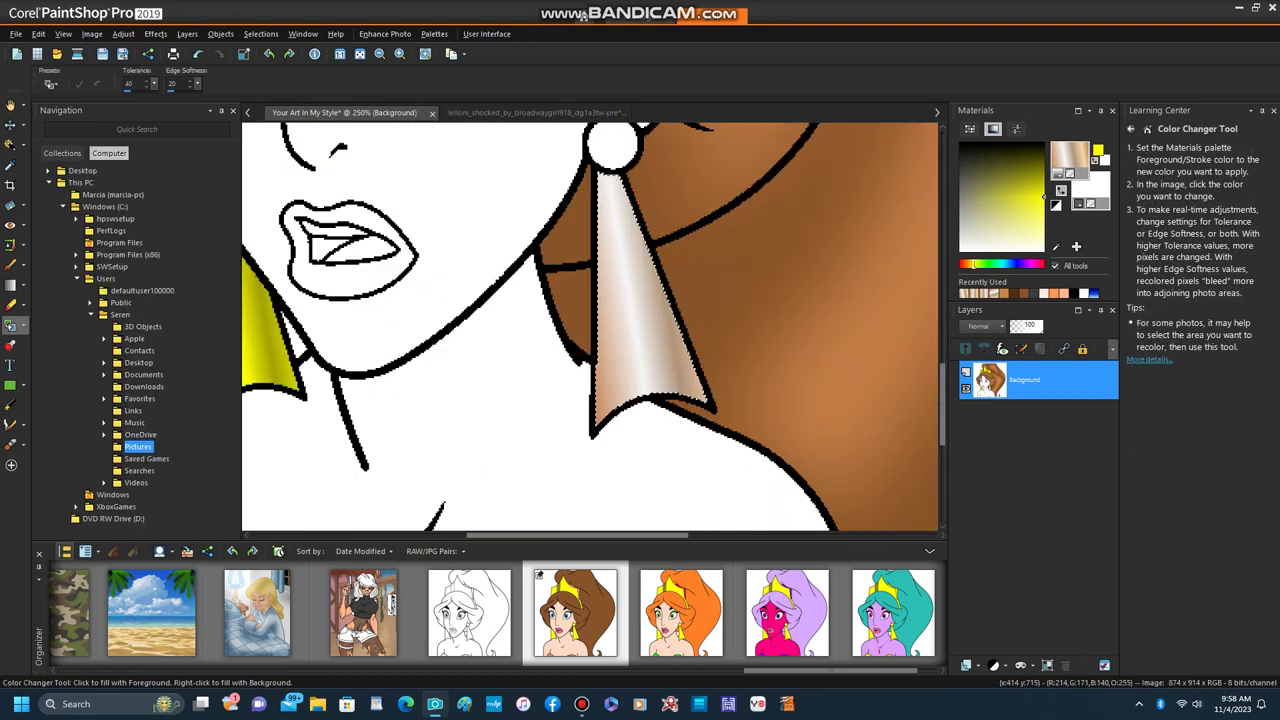
{"action": "left_click", "coordinate": [657, 341]}
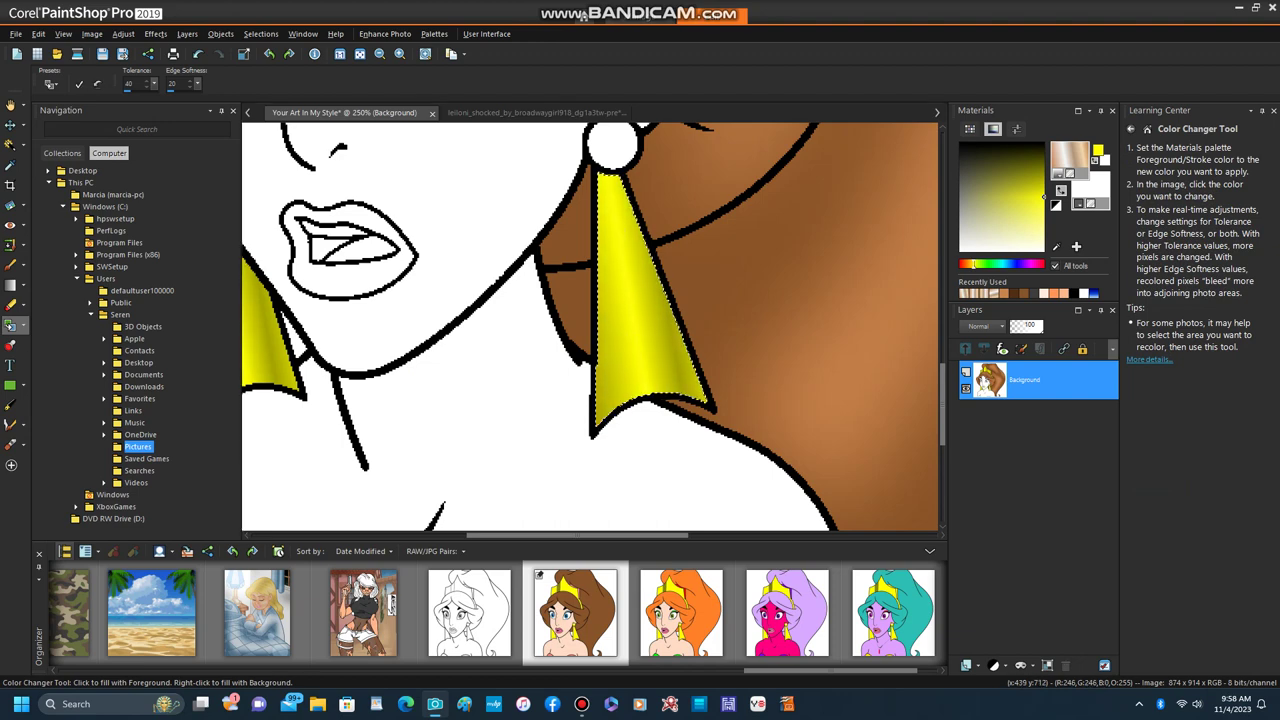
{"action": "scroll", "coordinate": [676, 366], "scroll_direction": "down", "scroll_amount": 2}
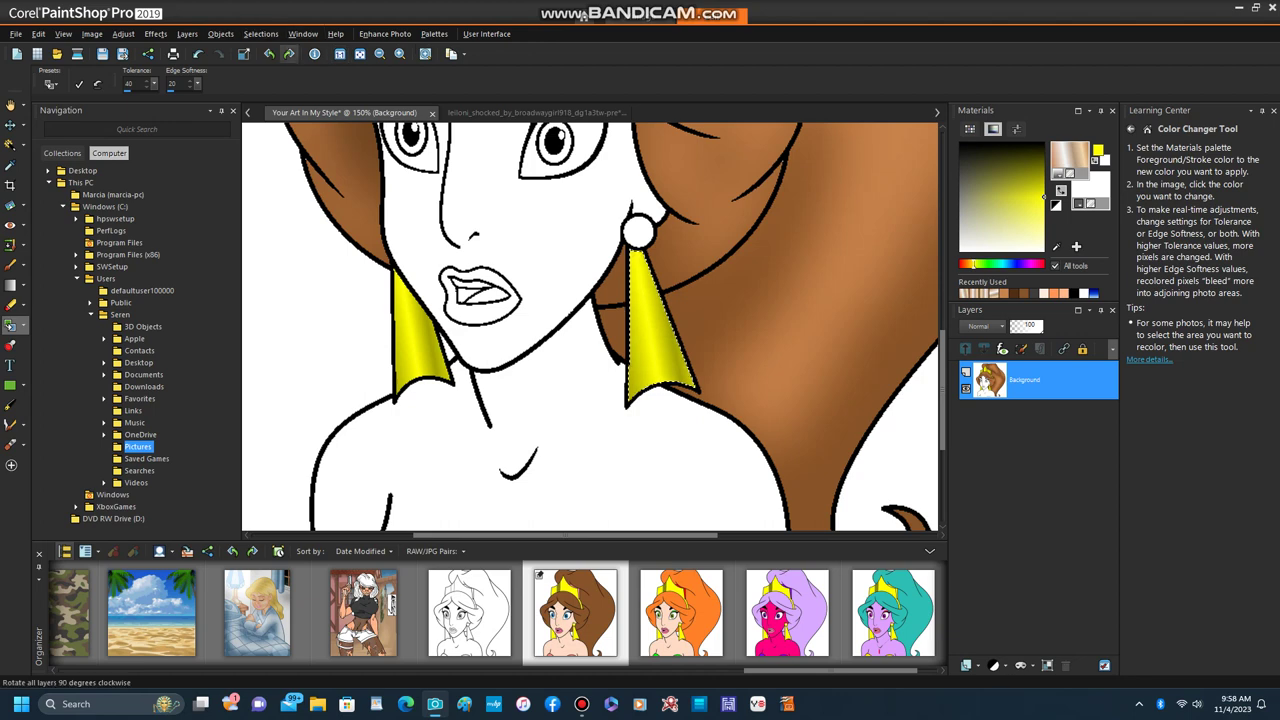
{"action": "left_click", "coordinate": [260, 33]}
{"action": "left_click", "coordinate": [300, 68]}
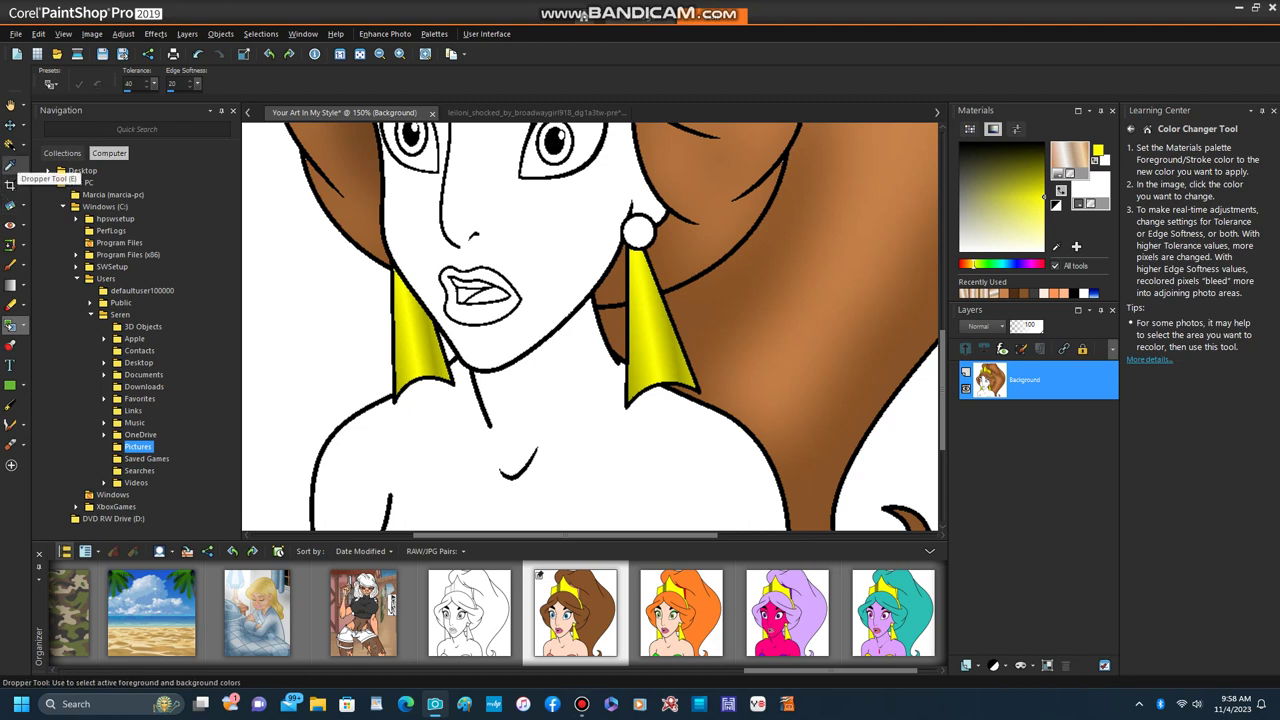
Step: Select the right earring's round stud with the Magic Wand and flood-fill it with the copper gradient at angle 0 with Invert off
{"action": "left_click", "coordinate": [10, 145]}
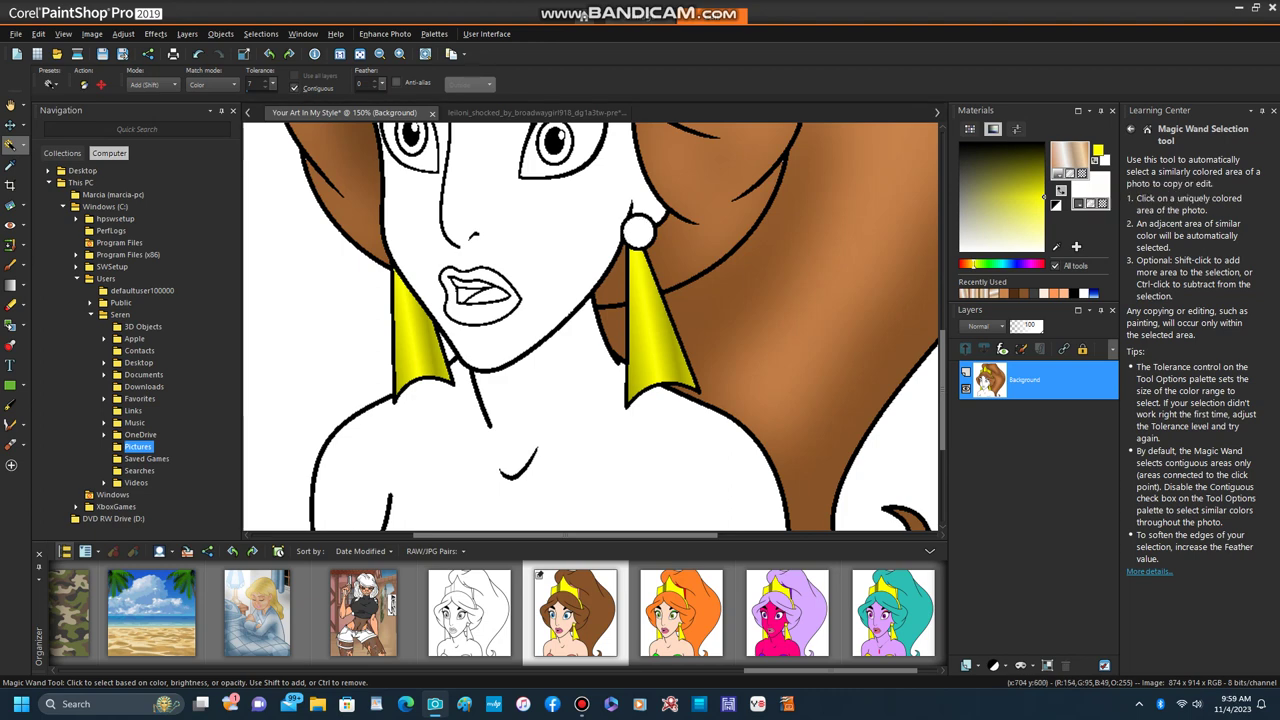
{"action": "left_click", "coordinate": [1070, 156]}
{"action": "key", "text": "BackSpace"}
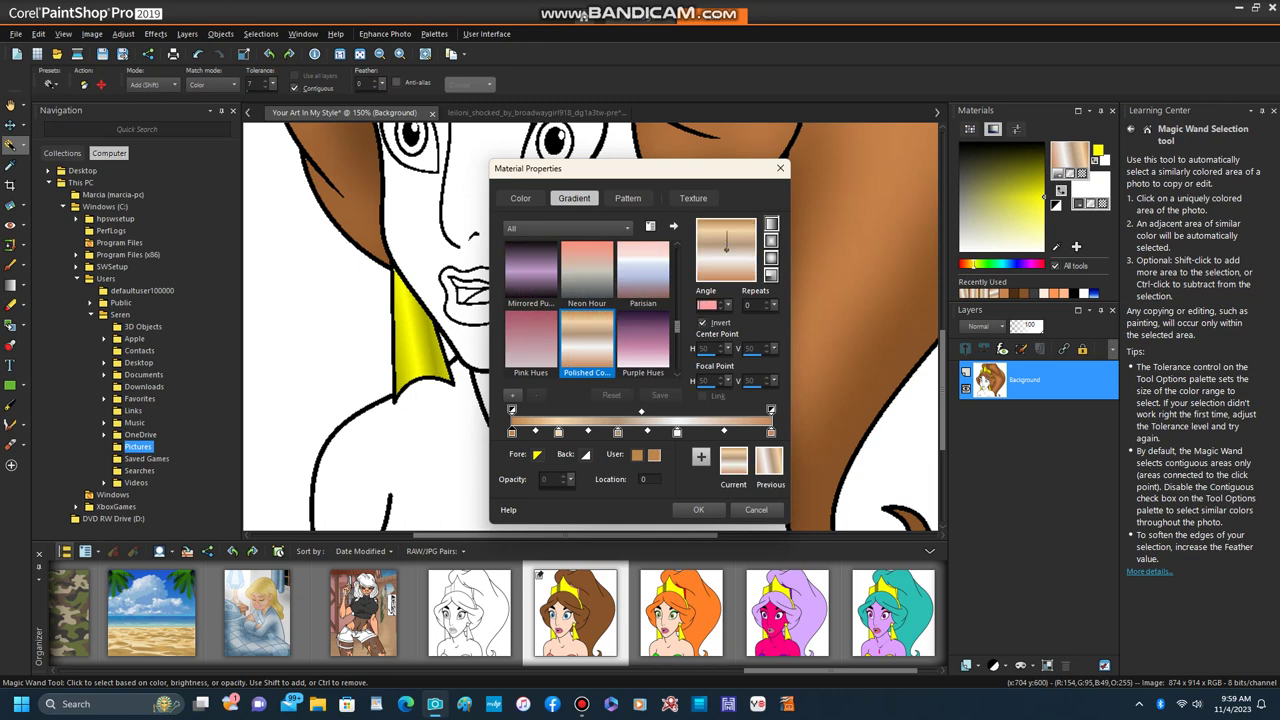
{"action": "left_click", "coordinate": [703, 323]}
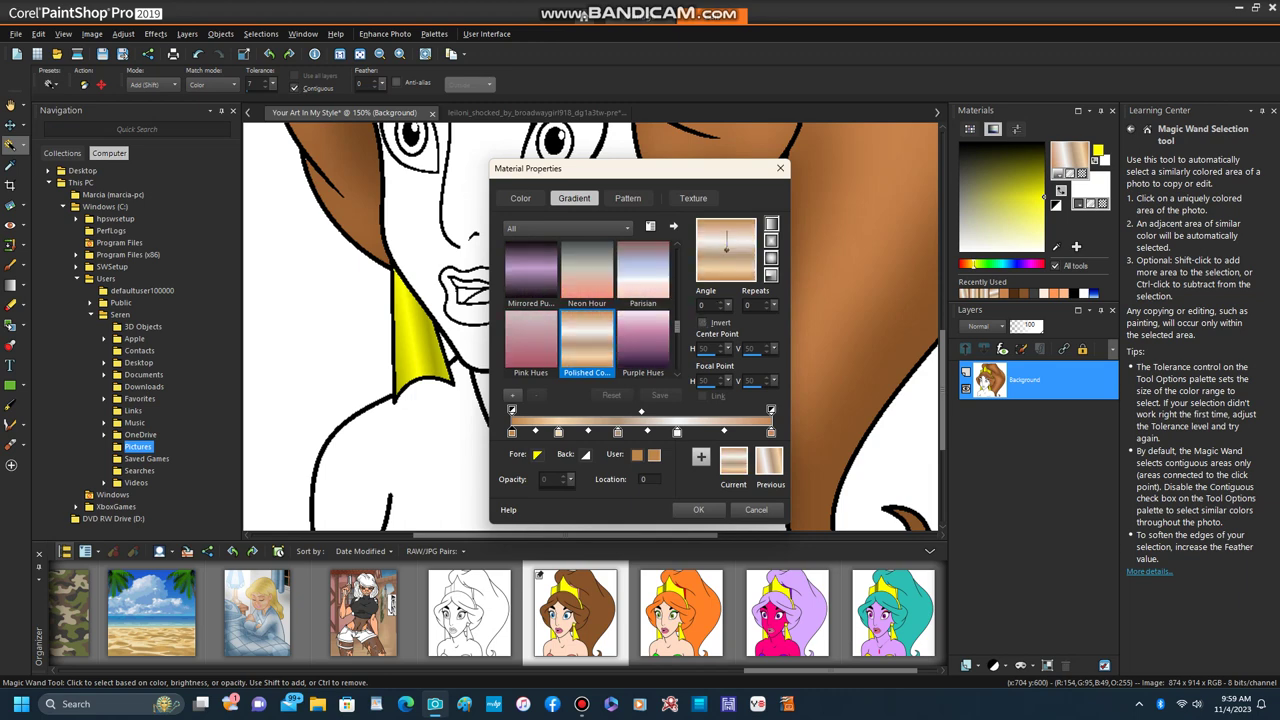
{"action": "left_click", "coordinate": [699, 510]}
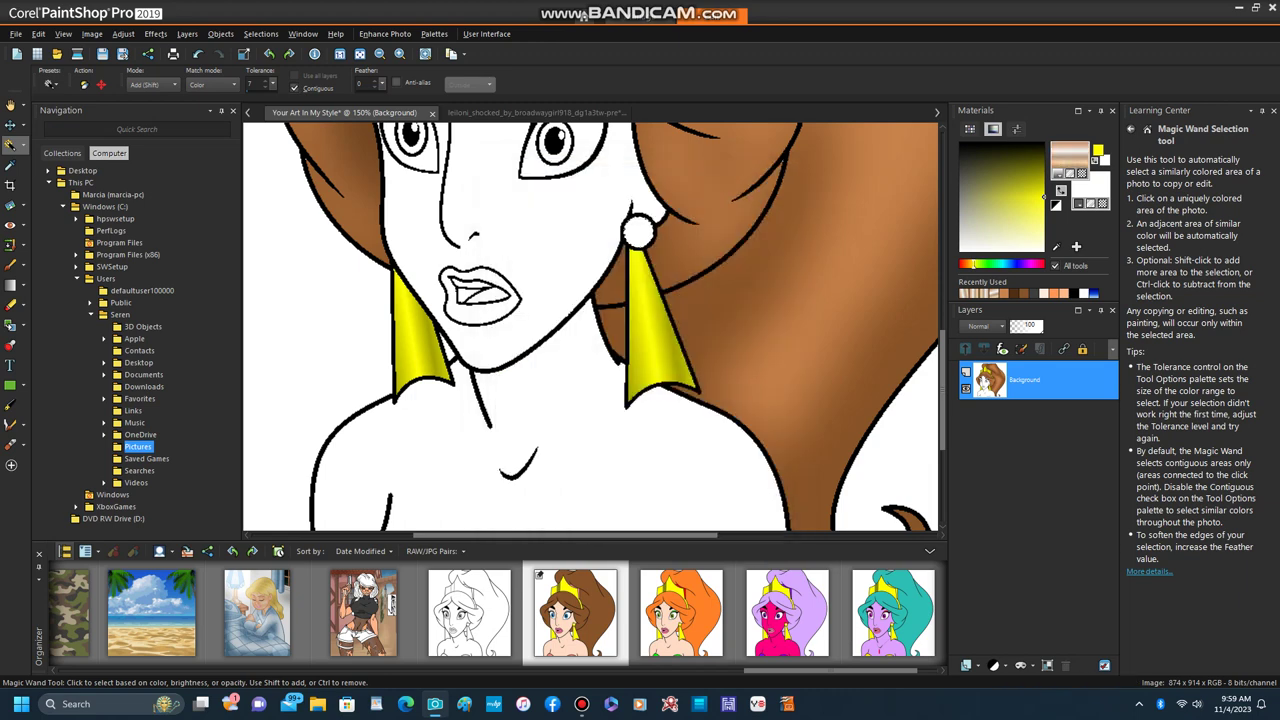
{"action": "left_click", "coordinate": [24, 326]}
{"action": "left_click", "coordinate": [66, 326]}
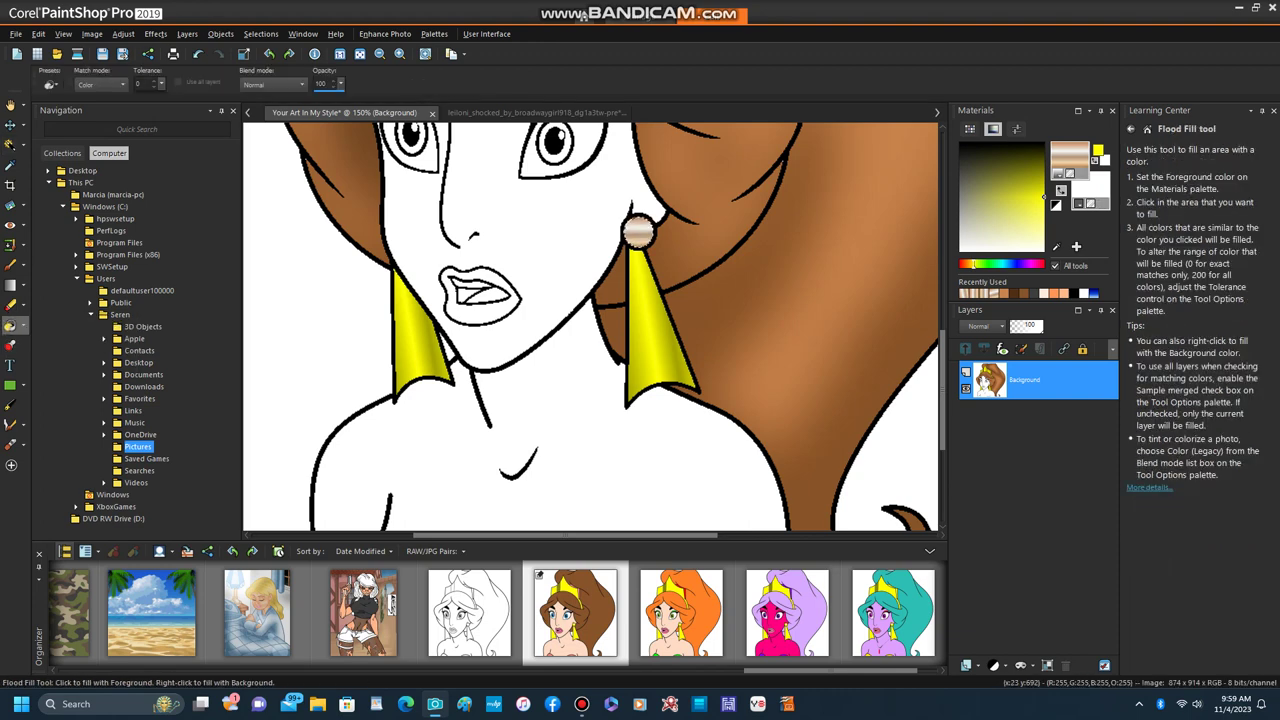
Step: Recolor the right earring's round stud yellow with the Color Changer and clear the selection
{"action": "left_click", "coordinate": [22, 326]}
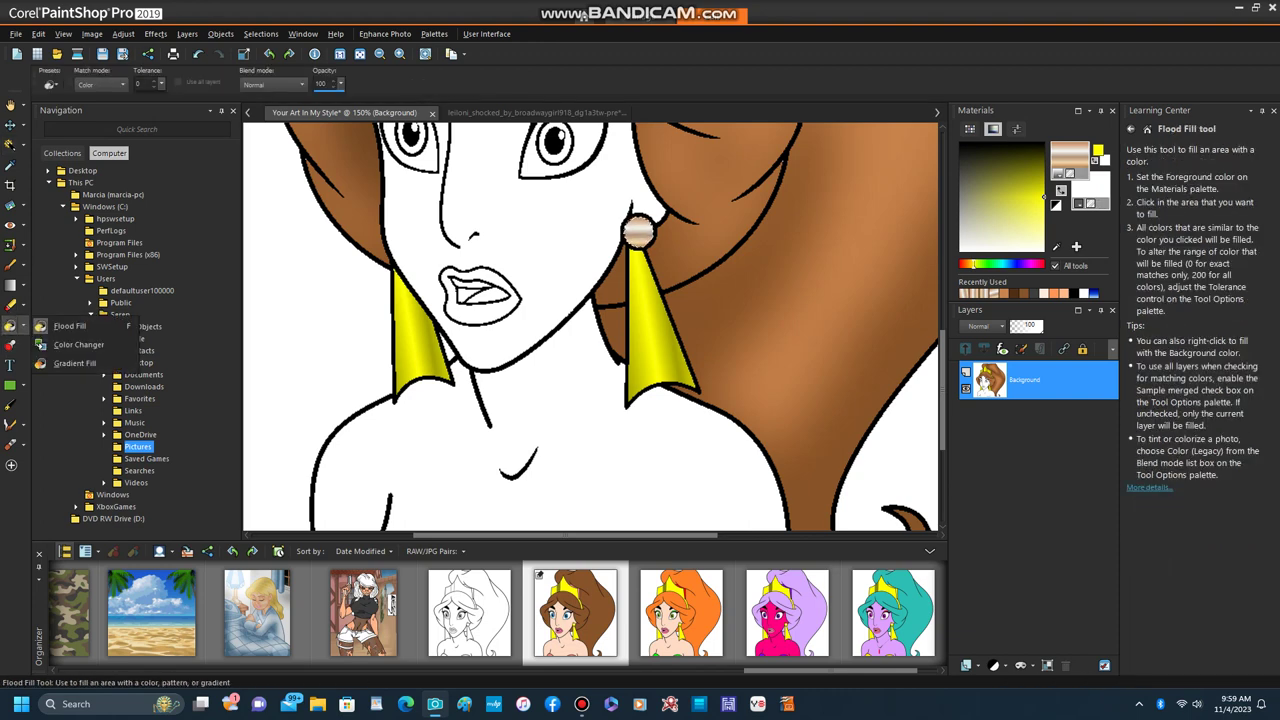
{"action": "left_click", "coordinate": [70, 345]}
{"action": "scroll", "coordinate": [656, 212], "scroll_direction": "up", "scroll_amount": 2}
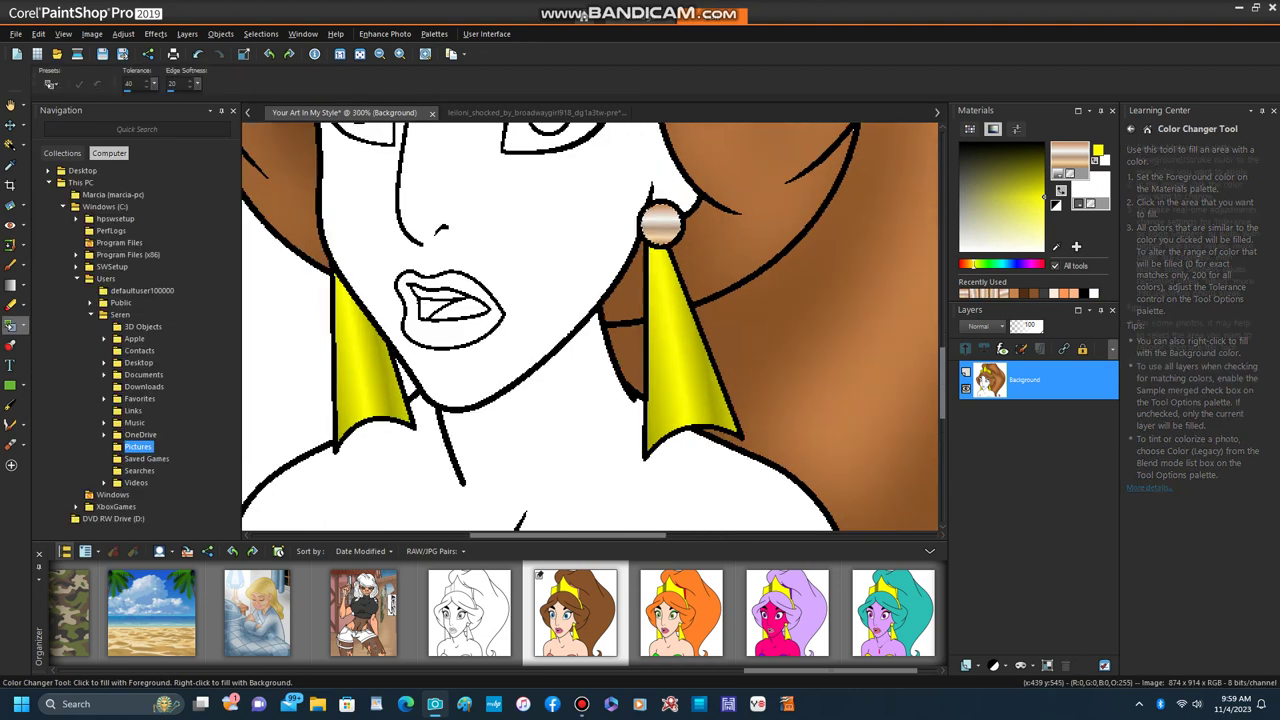
{"action": "left_click", "coordinate": [648, 252]}
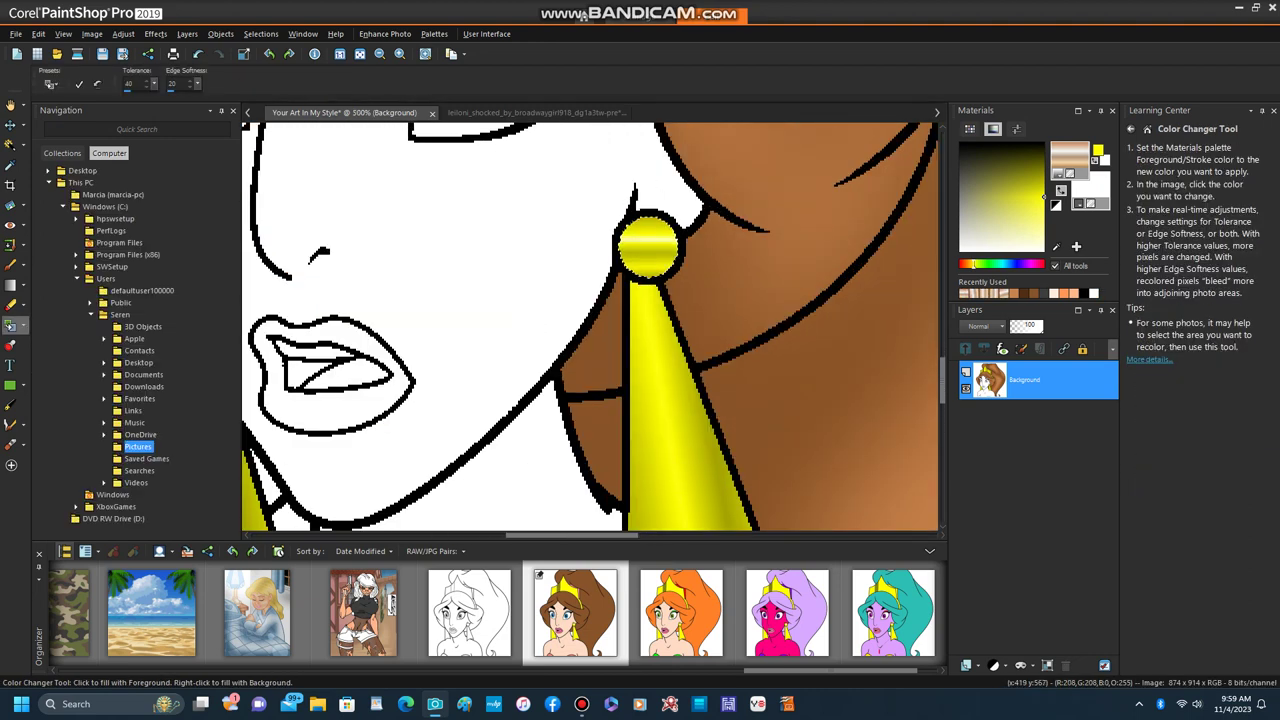
{"action": "scroll", "coordinate": [624, 240], "scroll_direction": "up", "scroll_amount": 5}
{"action": "left_click", "coordinate": [624, 240]}
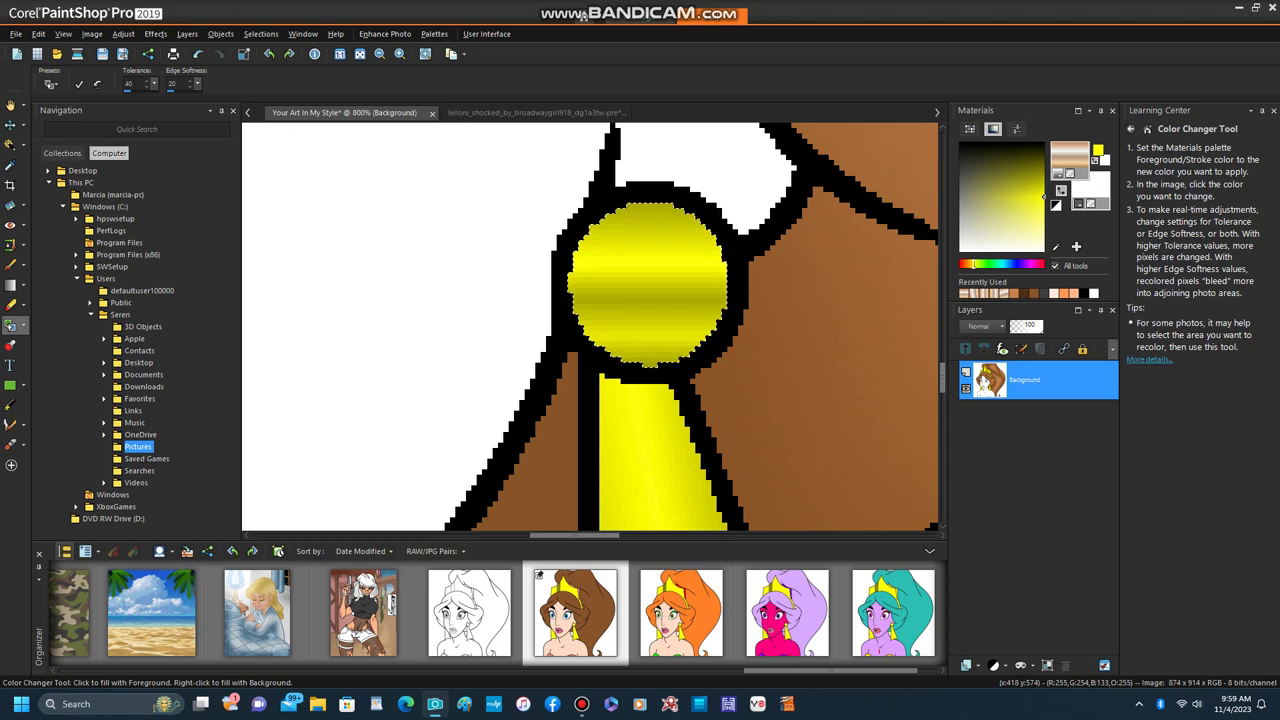
{"action": "scroll", "coordinate": [624, 240], "scroll_direction": "down", "scroll_amount": 6}
{"action": "scroll", "coordinate": [624, 240], "scroll_direction": "down", "scroll_amount": 3}
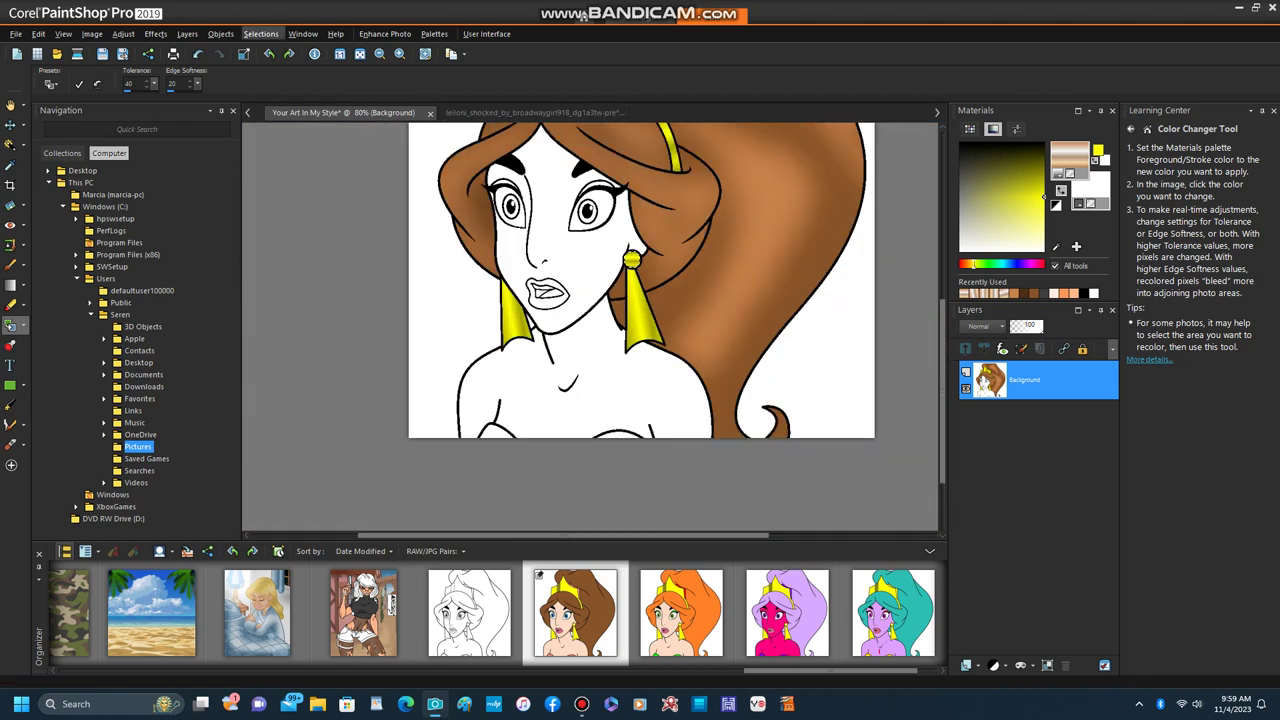
{"action": "left_click", "coordinate": [261, 34]}
{"action": "left_click", "coordinate": [298, 71]}
{"action": "scroll", "coordinate": [555, 234], "scroll_direction": "down", "scroll_amount": 1}
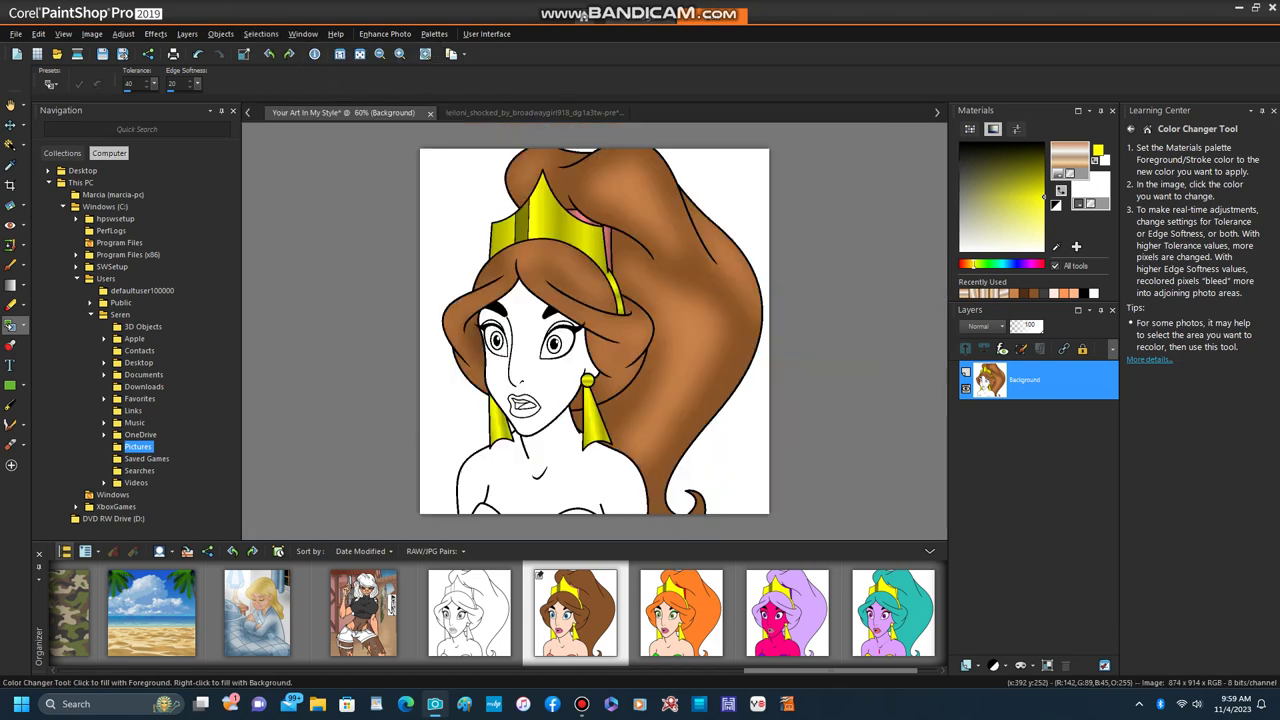
Step: Sample the salmon pink of the dress in the reference image as the foreground color with the Dropper
{"action": "scroll", "coordinate": [555, 234], "scroll_direction": "down", "scroll_amount": 1}
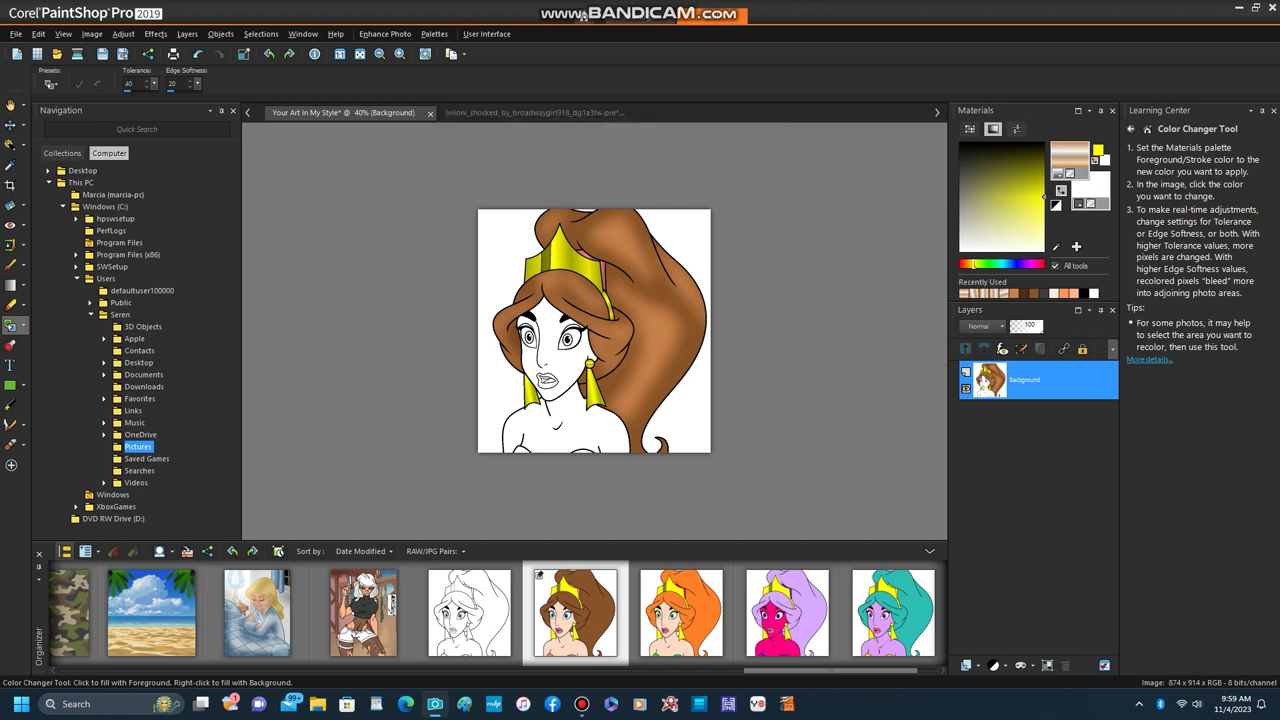
{"action": "scroll", "coordinate": [594, 331], "scroll_direction": "up", "scroll_amount": 2}
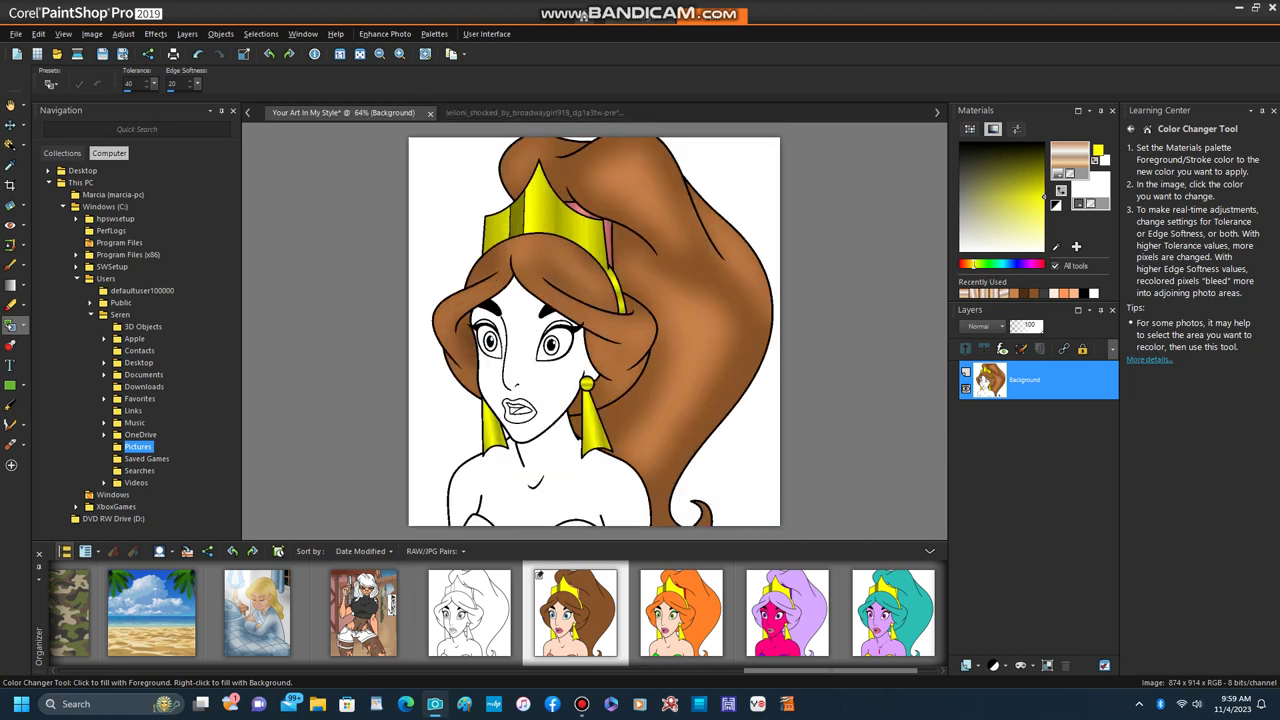
{"action": "left_click", "coordinate": [515, 112]}
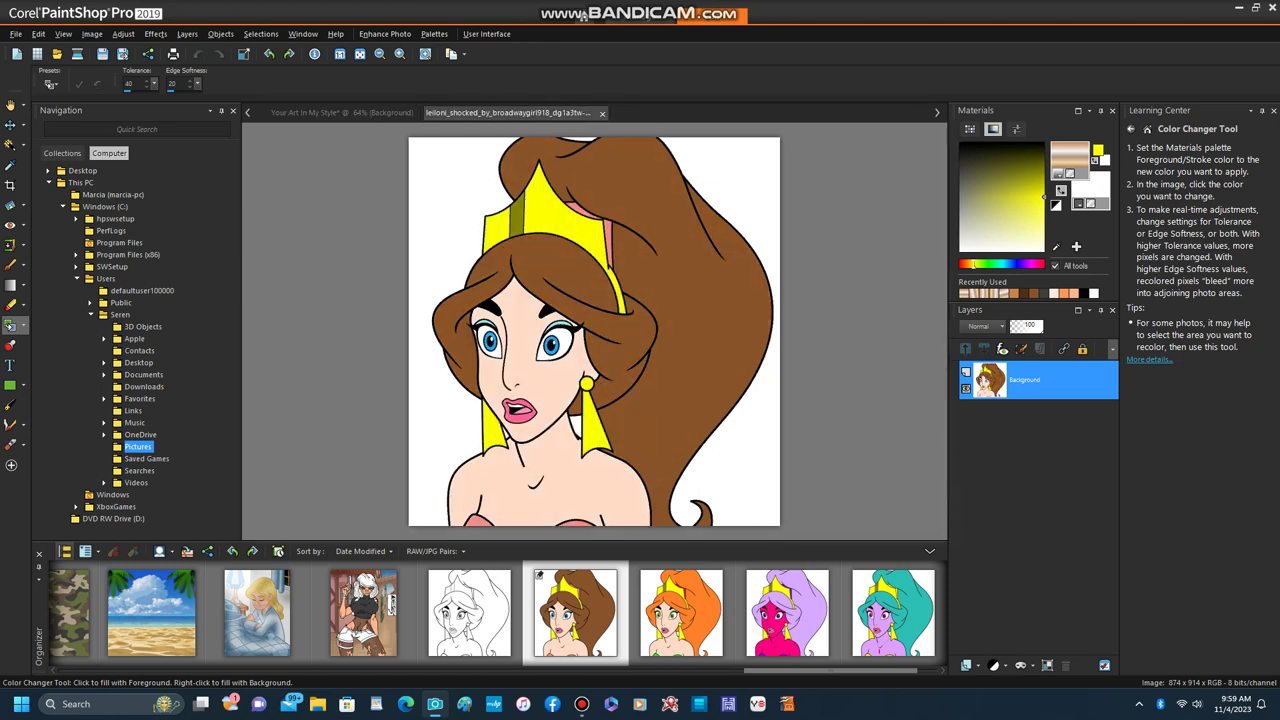
{"action": "left_click", "coordinate": [10, 164]}
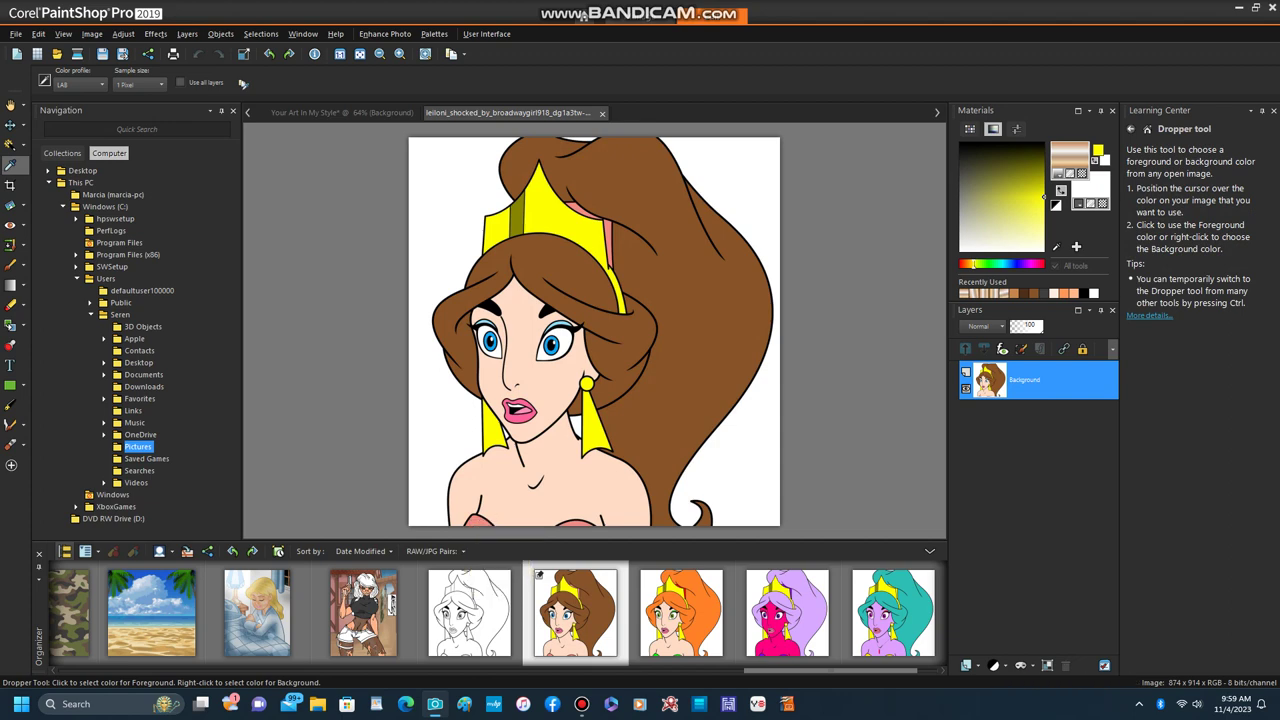
{"action": "left_click", "coordinate": [478, 521]}
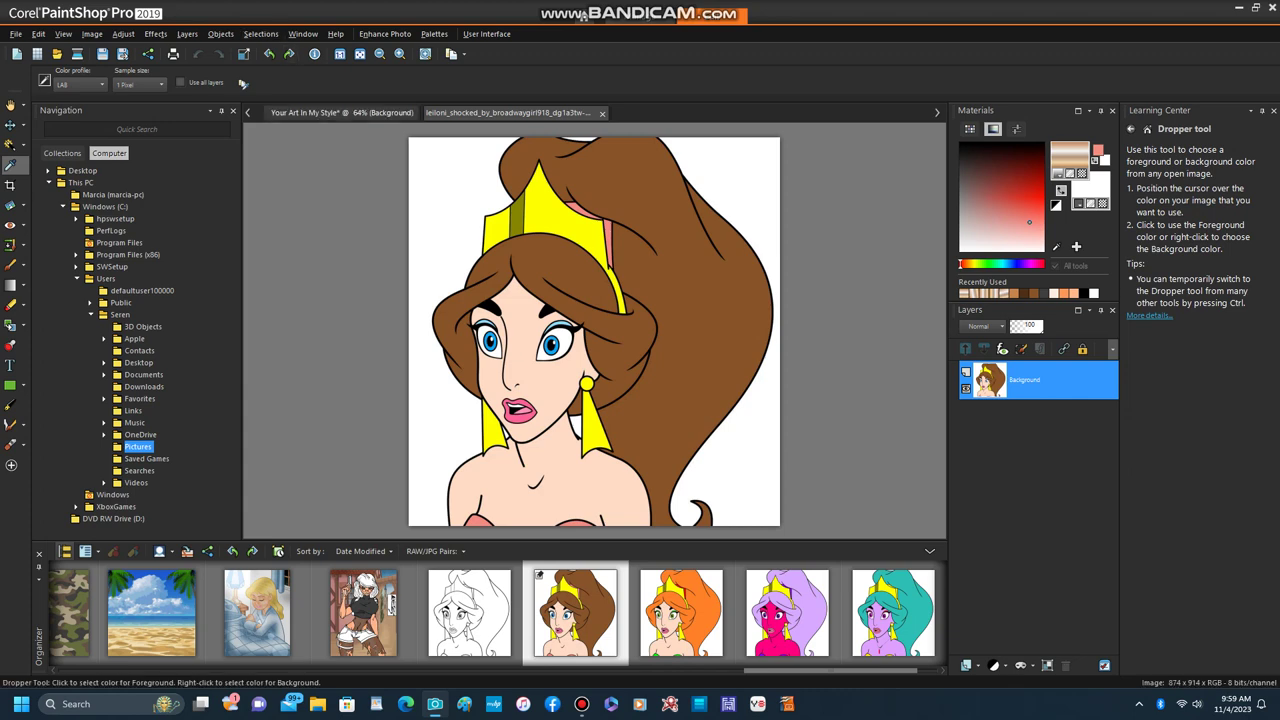
Step: Return to Your Art In My Style, choose the recently used angled copper gradient, and select the right part of the dress with the Magic Wand
{"action": "left_click", "coordinate": [343, 112]}
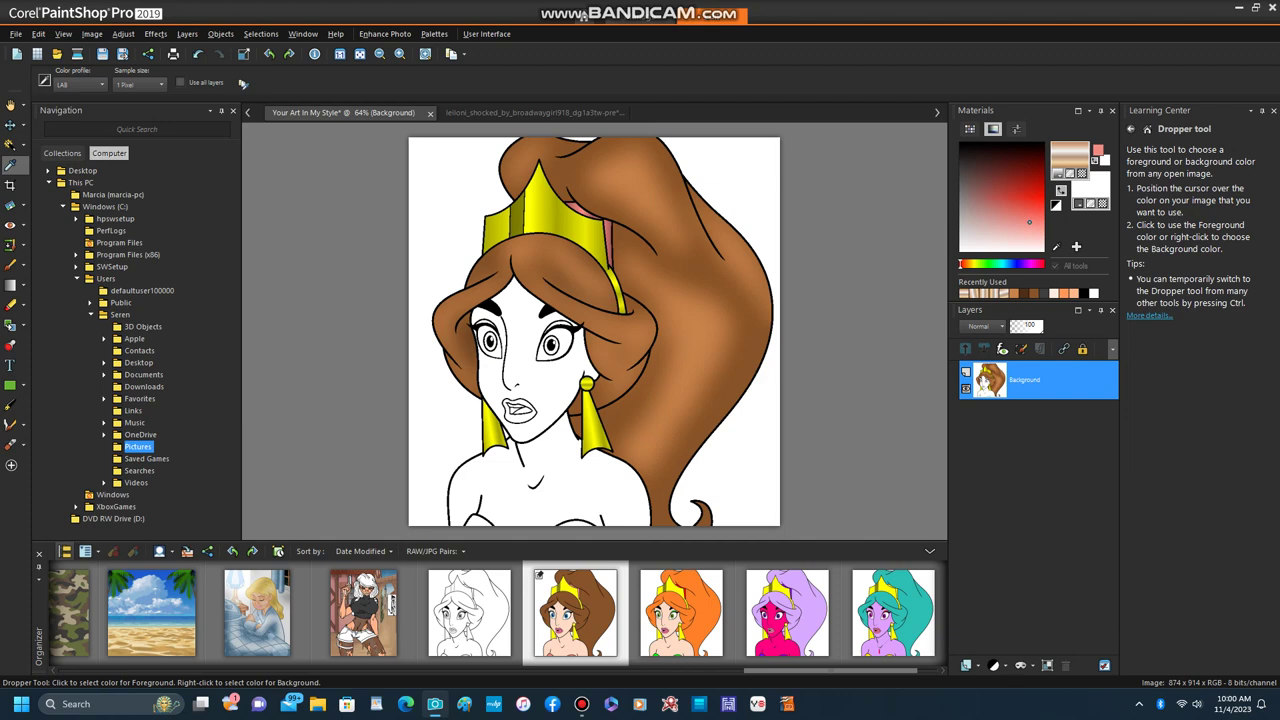
{"action": "left_click", "coordinate": [974, 293]}
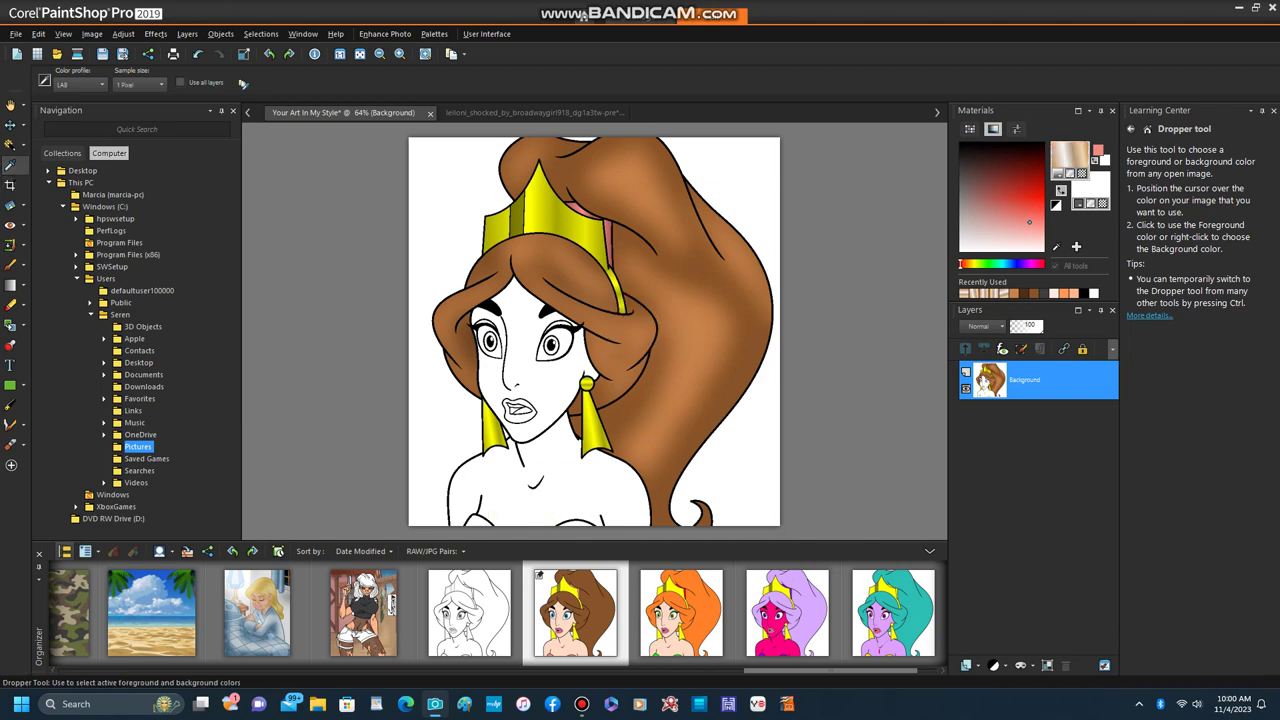
{"action": "left_click", "coordinate": [10, 145]}
{"action": "scroll", "coordinate": [595, 510], "scroll_direction": "up", "scroll_amount": 6}
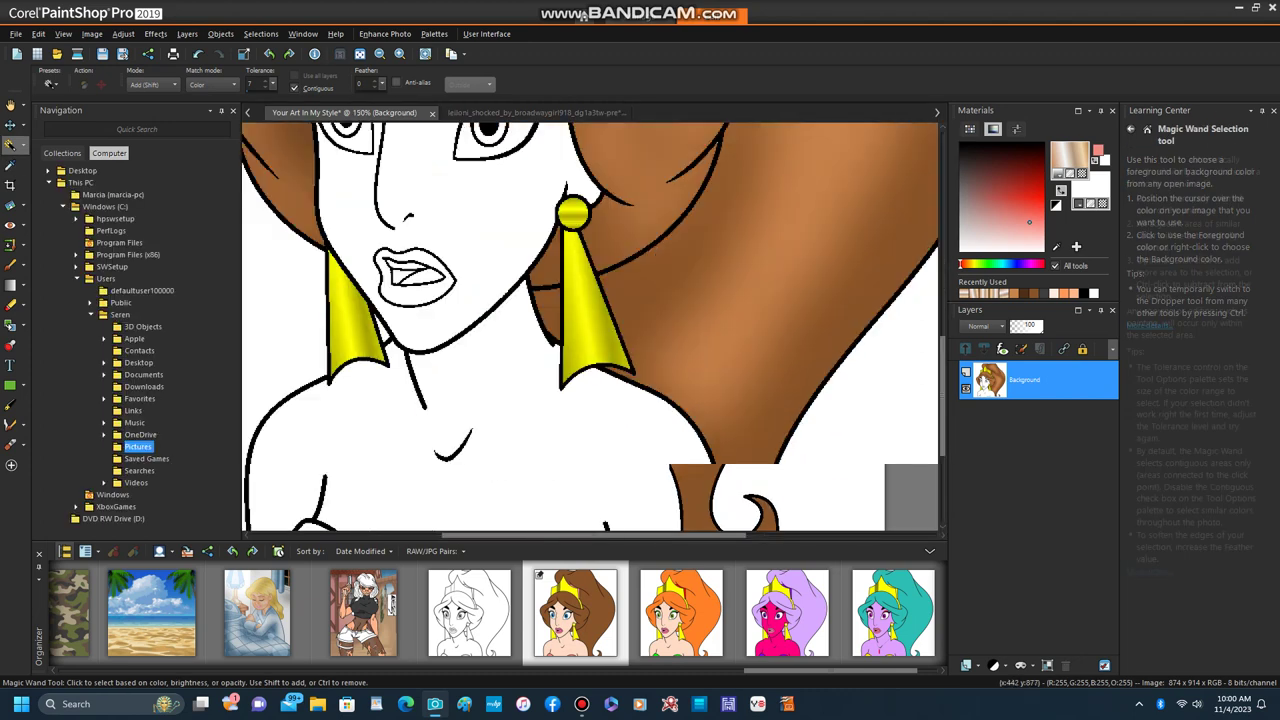
{"action": "scroll", "coordinate": [610, 515], "scroll_direction": "down", "scroll_amount": 5}
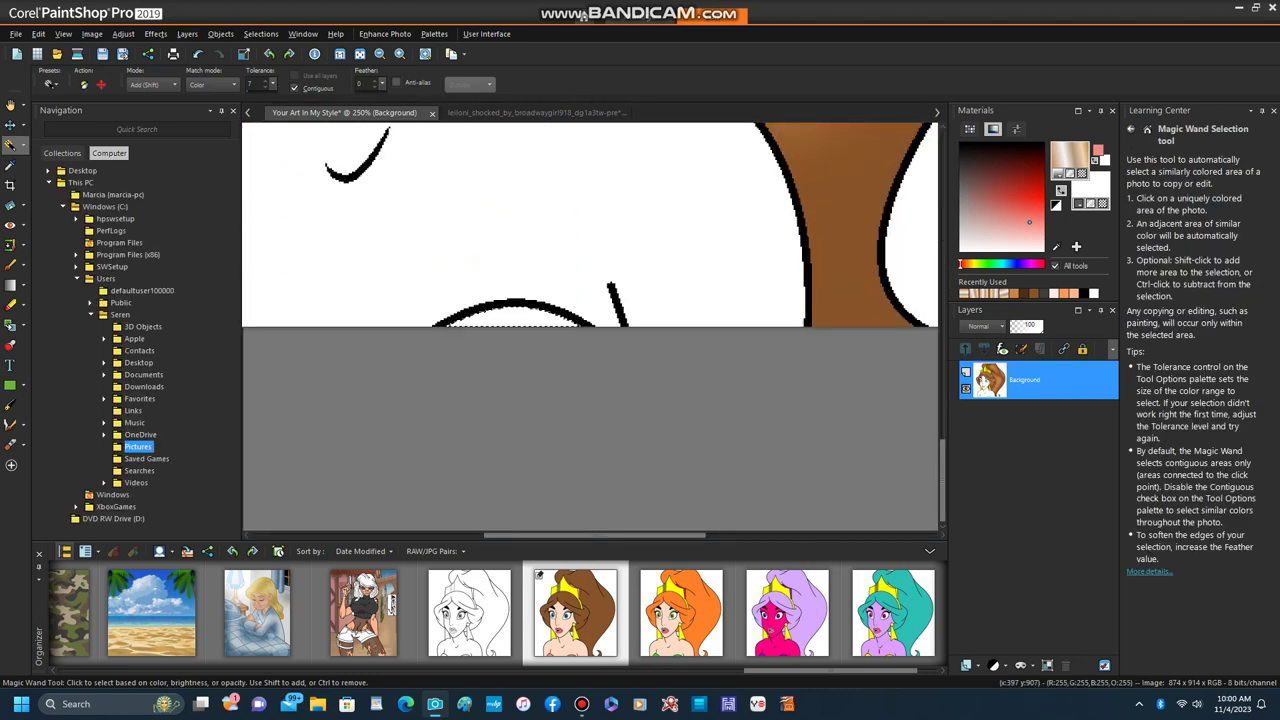
Step: Fill the selected right part of the dress with the angled copper gradient using Flood Fill
{"action": "left_click", "coordinate": [24, 326]}
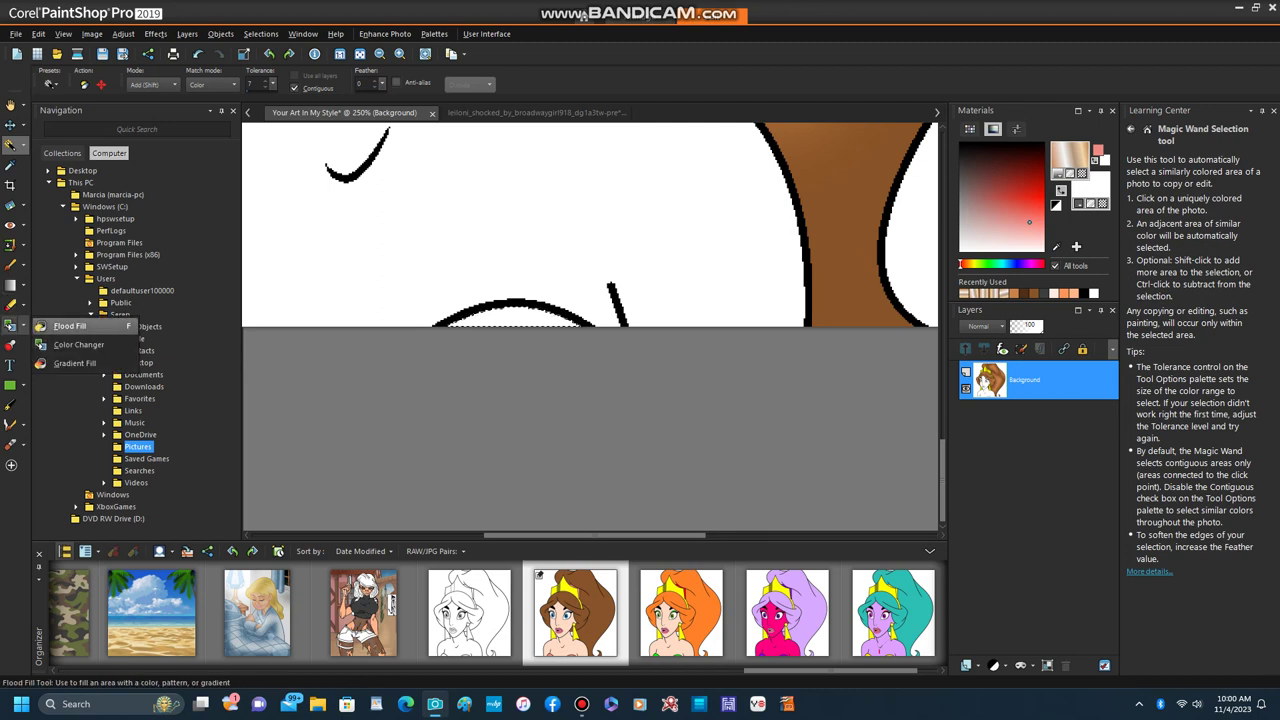
{"action": "left_click", "coordinate": [69, 326]}
{"action": "left_click", "coordinate": [515, 315]}
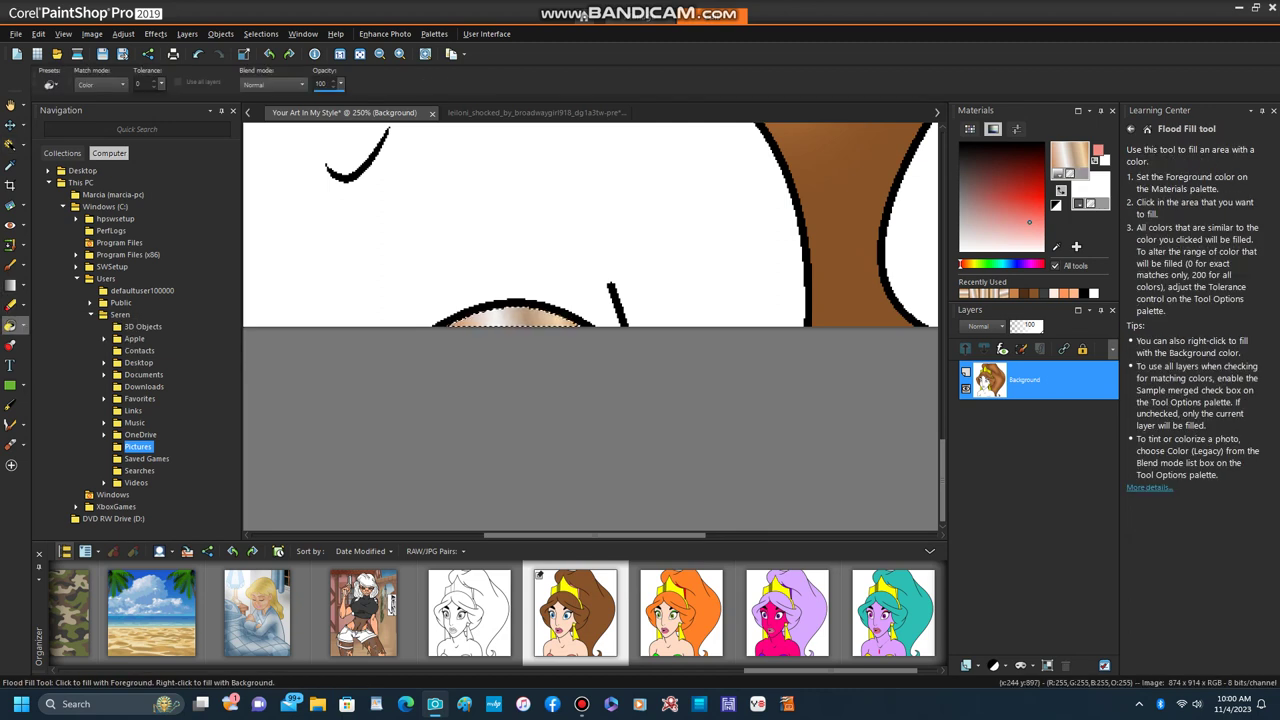
Step: Recolor the gradient-filled right part of the dress salmon pink with the Color Changer
{"action": "left_click", "coordinate": [24, 326]}
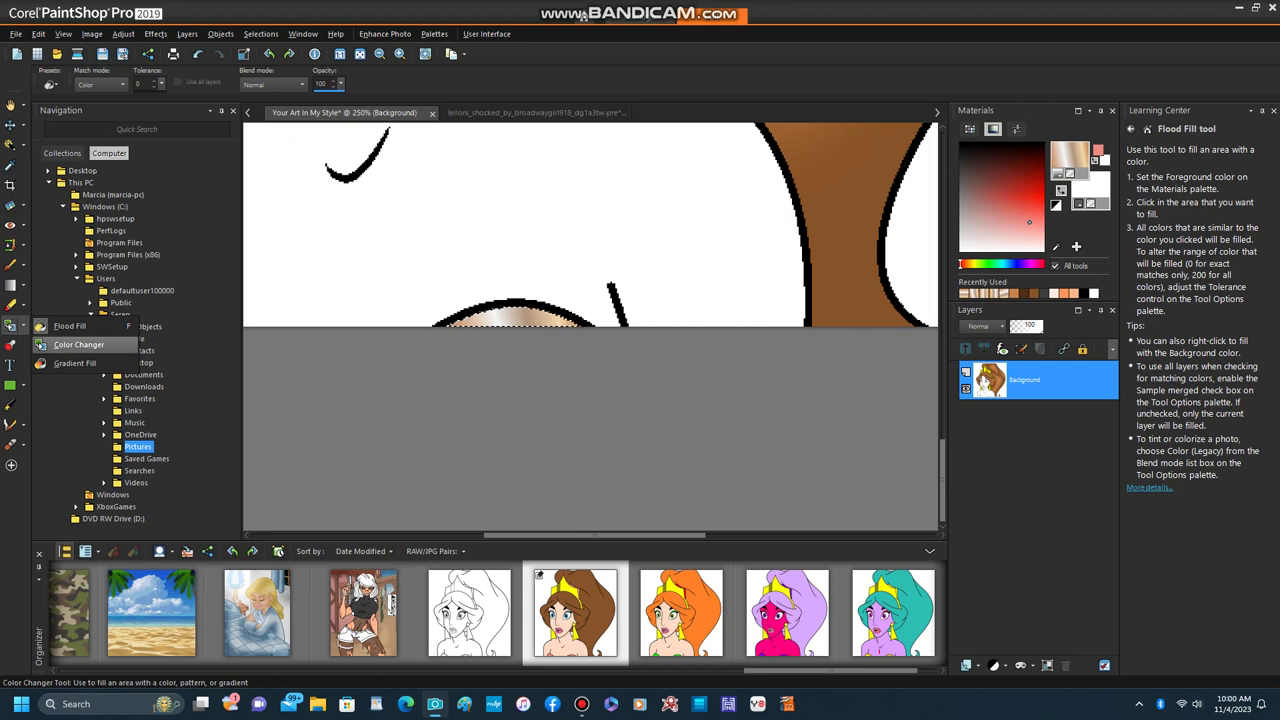
{"action": "left_click", "coordinate": [78, 344]}
{"action": "scroll", "coordinate": [531, 316], "scroll_direction": "up", "scroll_amount": 3}
{"action": "left_click", "coordinate": [462, 319]}
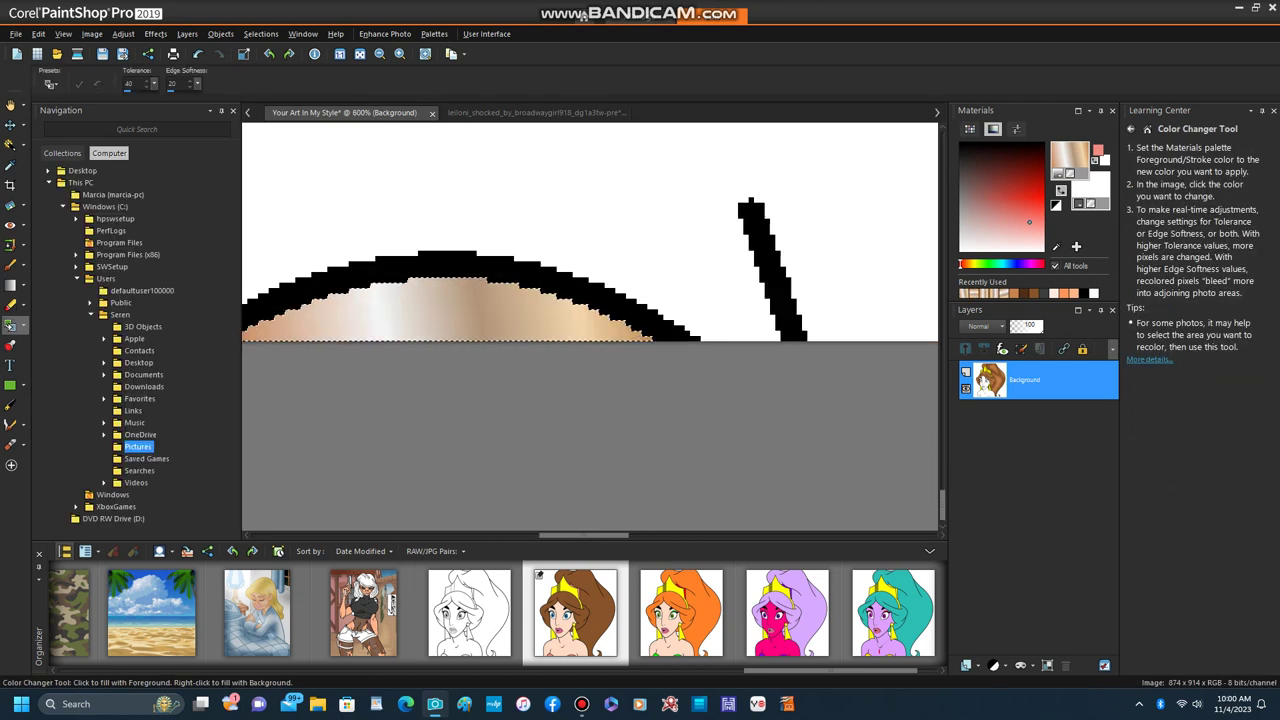
{"action": "scroll", "coordinate": [480, 308], "scroll_direction": "down", "scroll_amount": 2}
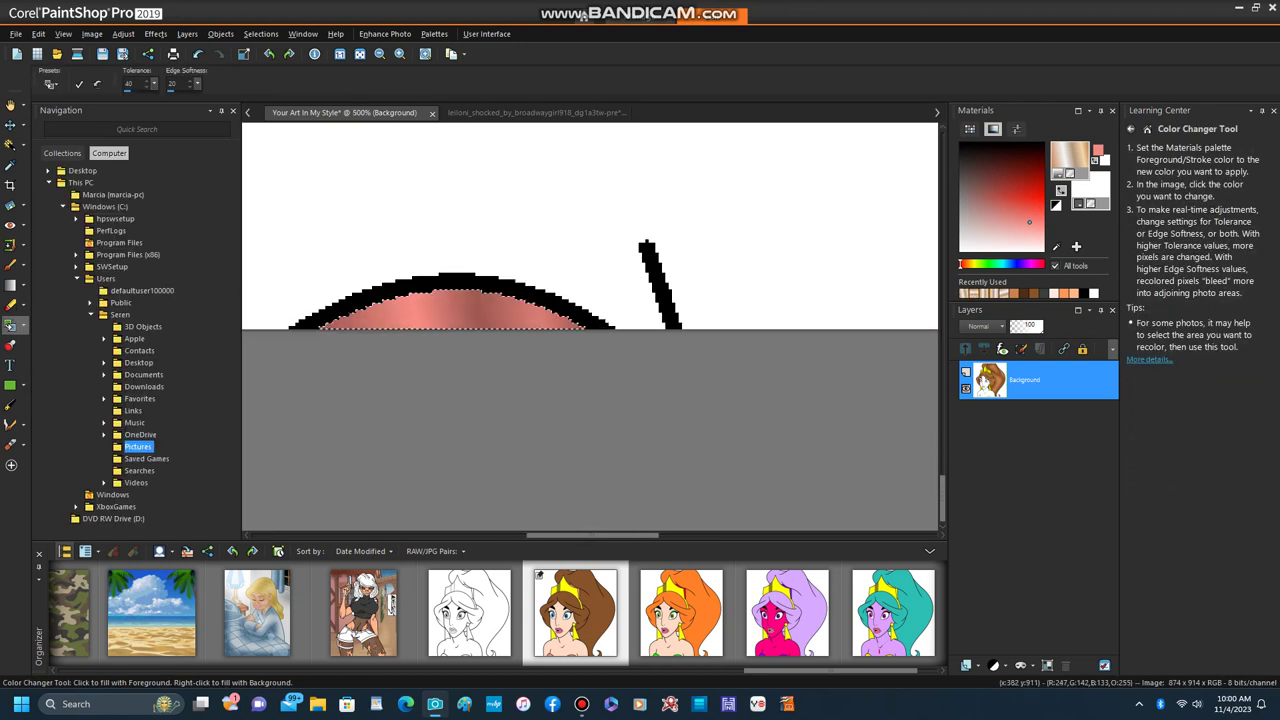
Step: Check the edges of the recolored right part of the dress up close, and clear the selection around it
{"action": "scroll", "coordinate": [443, 334], "scroll_direction": "up", "scroll_amount": 1}
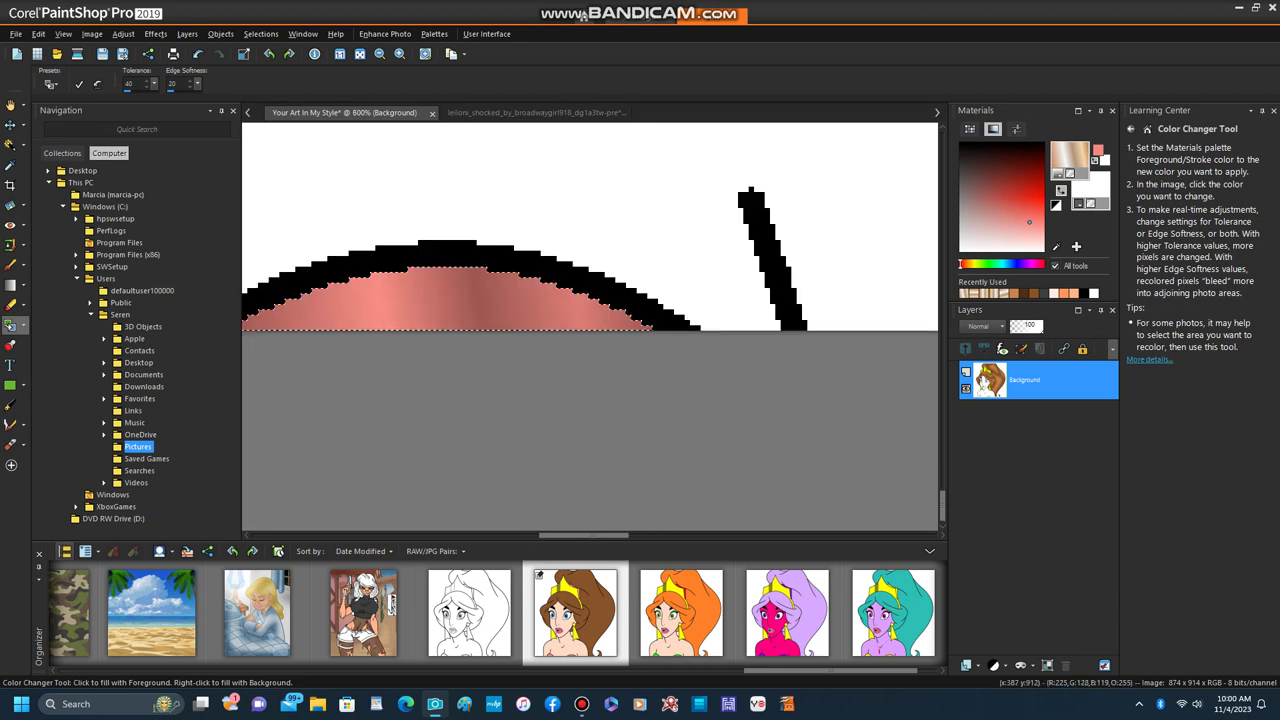
{"action": "scroll", "coordinate": [443, 334], "scroll_direction": "up", "scroll_amount": 1}
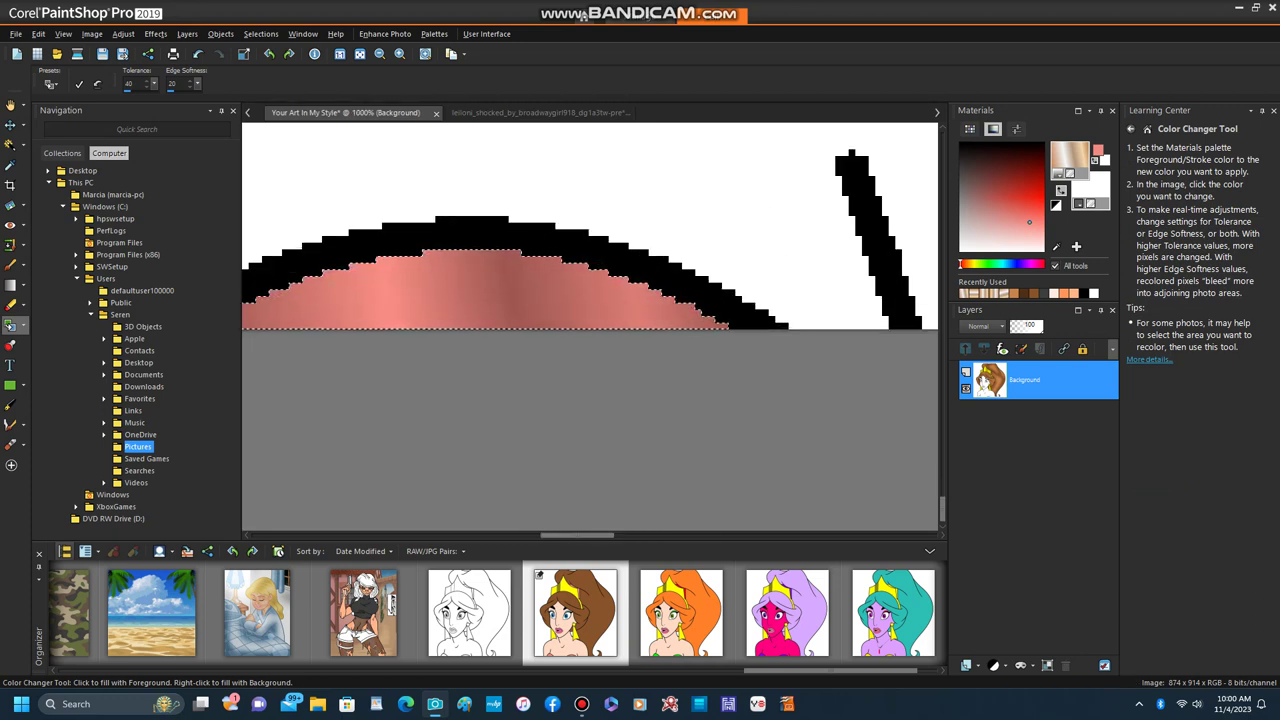
{"action": "left_click_drag", "start_coordinate": [577, 535], "coordinate": [518, 535]}
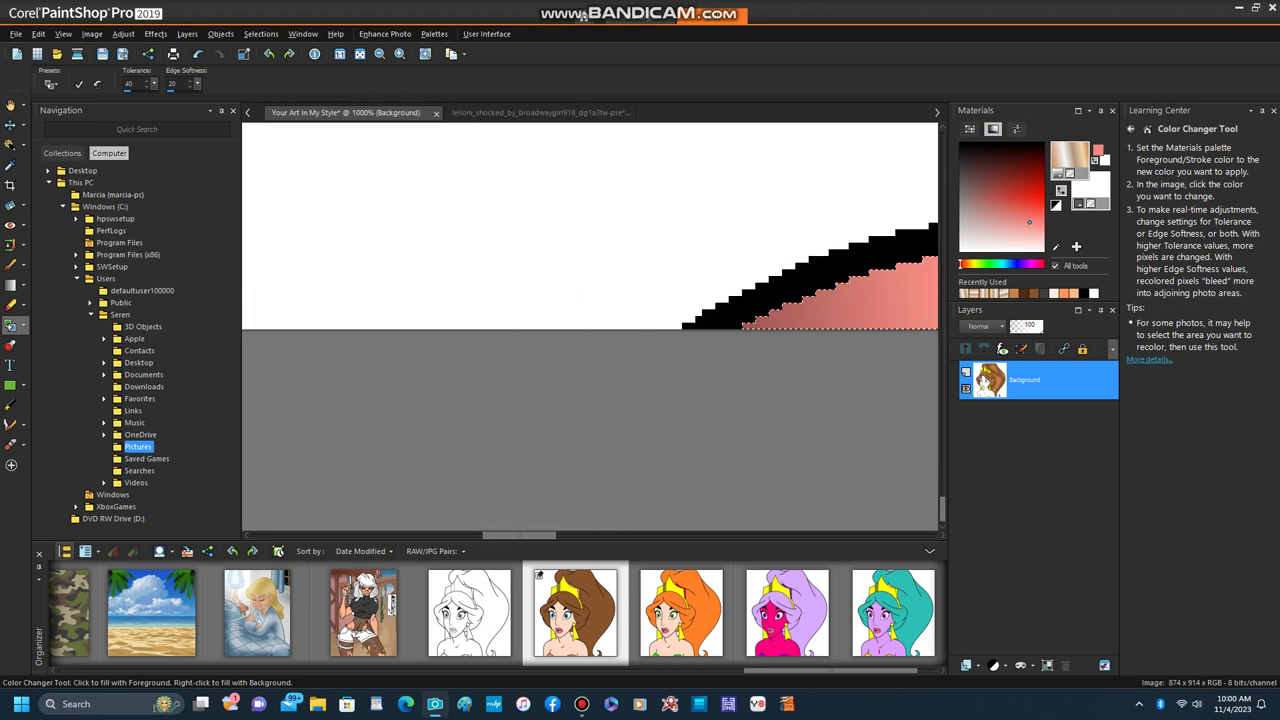
{"action": "left_click", "coordinate": [261, 34]}
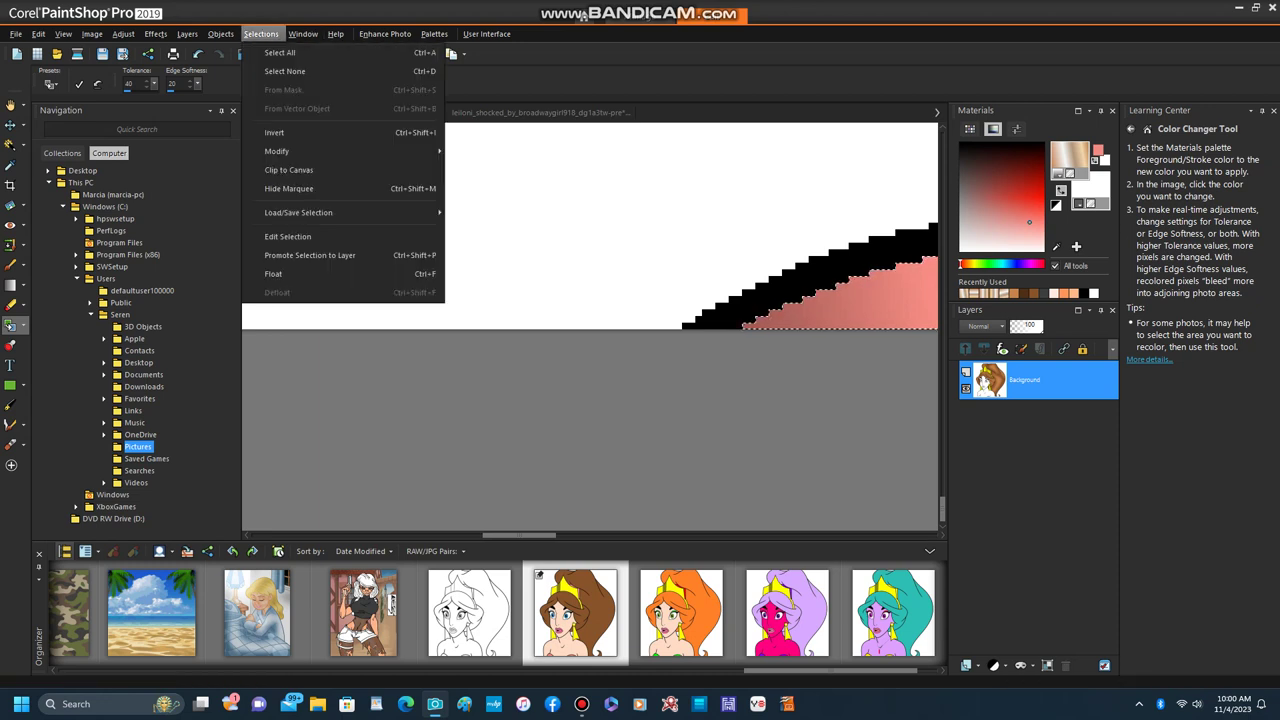
{"action": "left_click", "coordinate": [298, 70]}
Step: Turn off Invert for the foreground copper gradient in its material properties and open its angle for editing
{"action": "scroll", "coordinate": [552, 285], "scroll_direction": "down", "scroll_amount": 2}
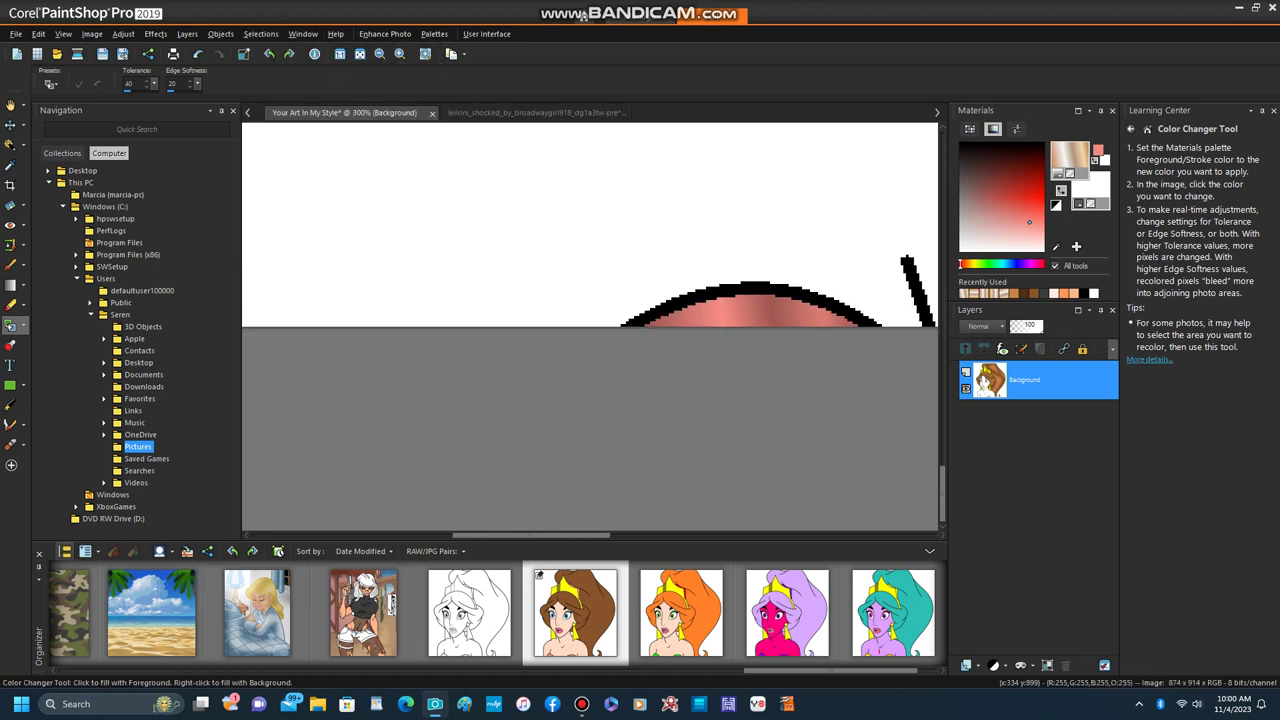
{"action": "scroll", "coordinate": [552, 323], "scroll_direction": "down", "scroll_amount": 4}
{"action": "scroll", "coordinate": [552, 323], "scroll_direction": "up", "scroll_amount": 1}
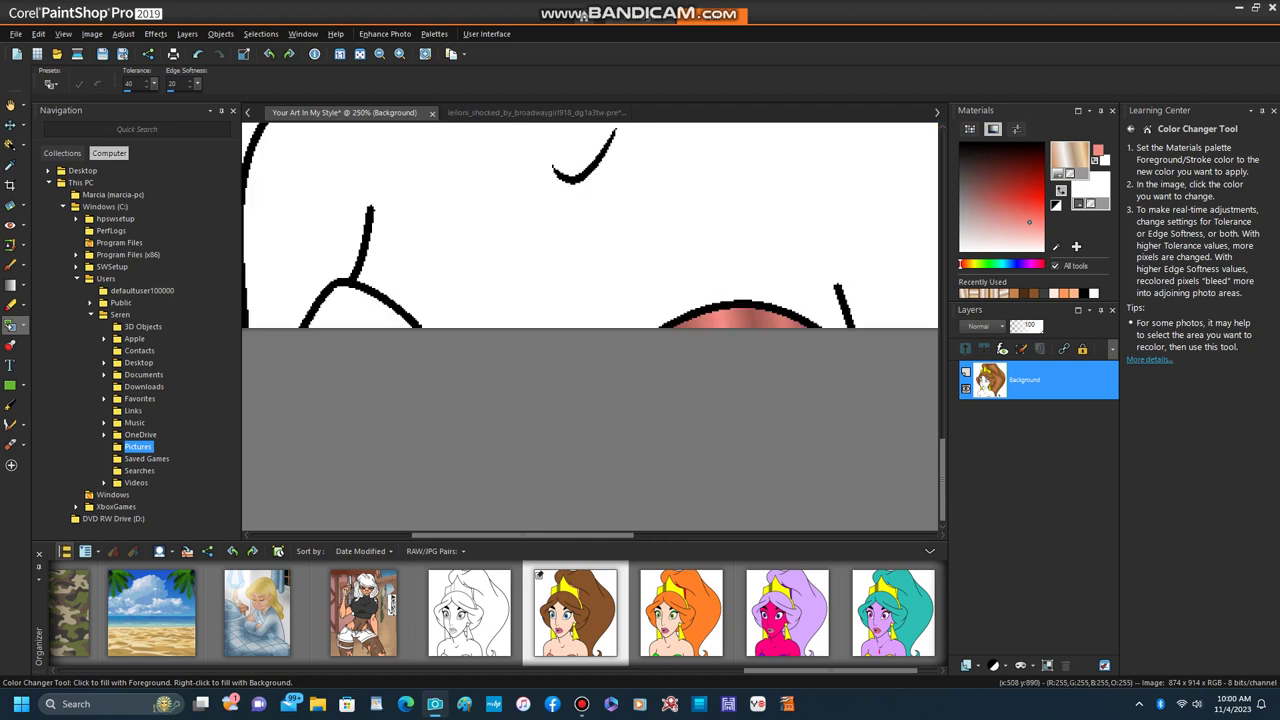
{"action": "left_click", "coordinate": [1069, 156]}
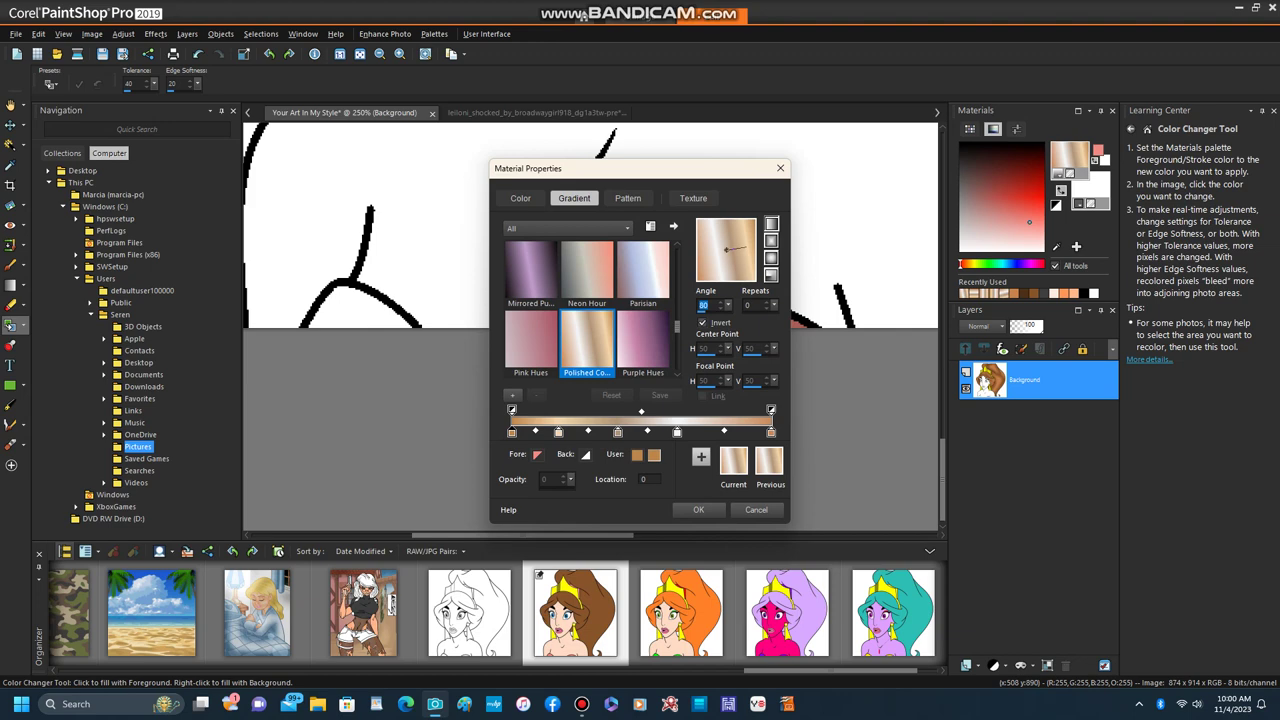
{"action": "left_click", "coordinate": [703, 322]}
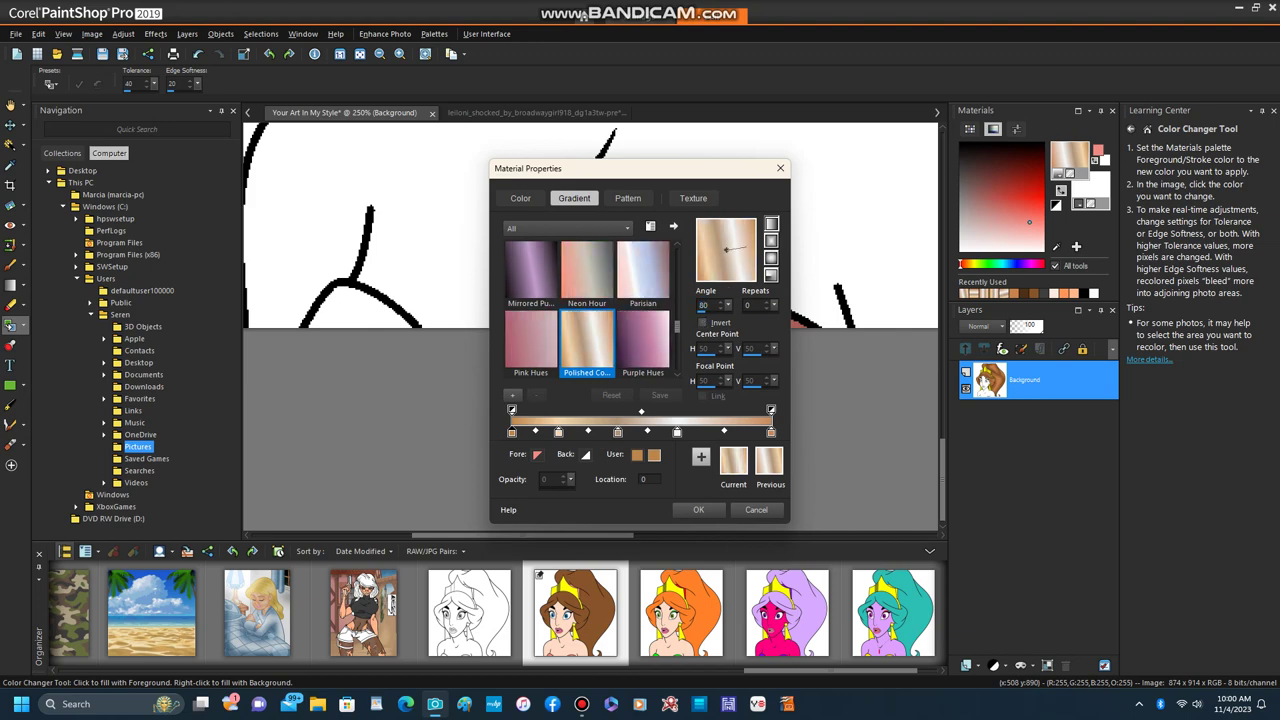
{"action": "left_click_drag", "start_coordinate": [699, 305], "coordinate": [704, 305]}
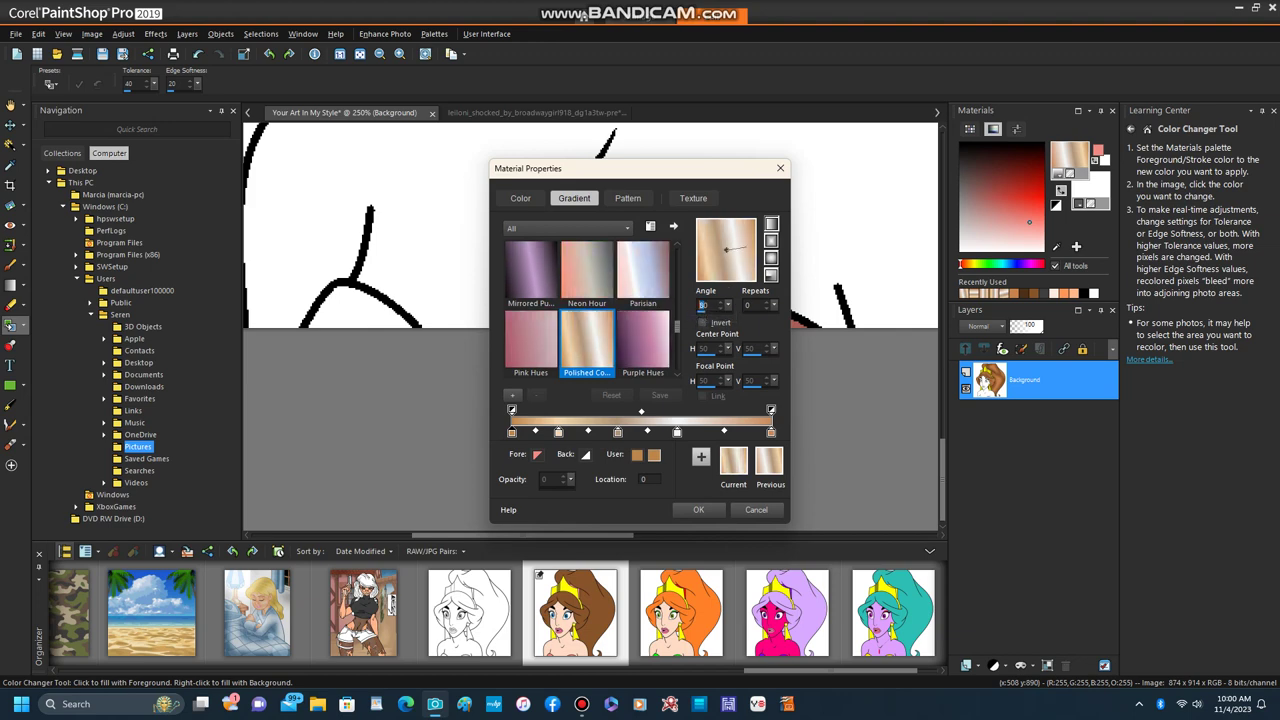